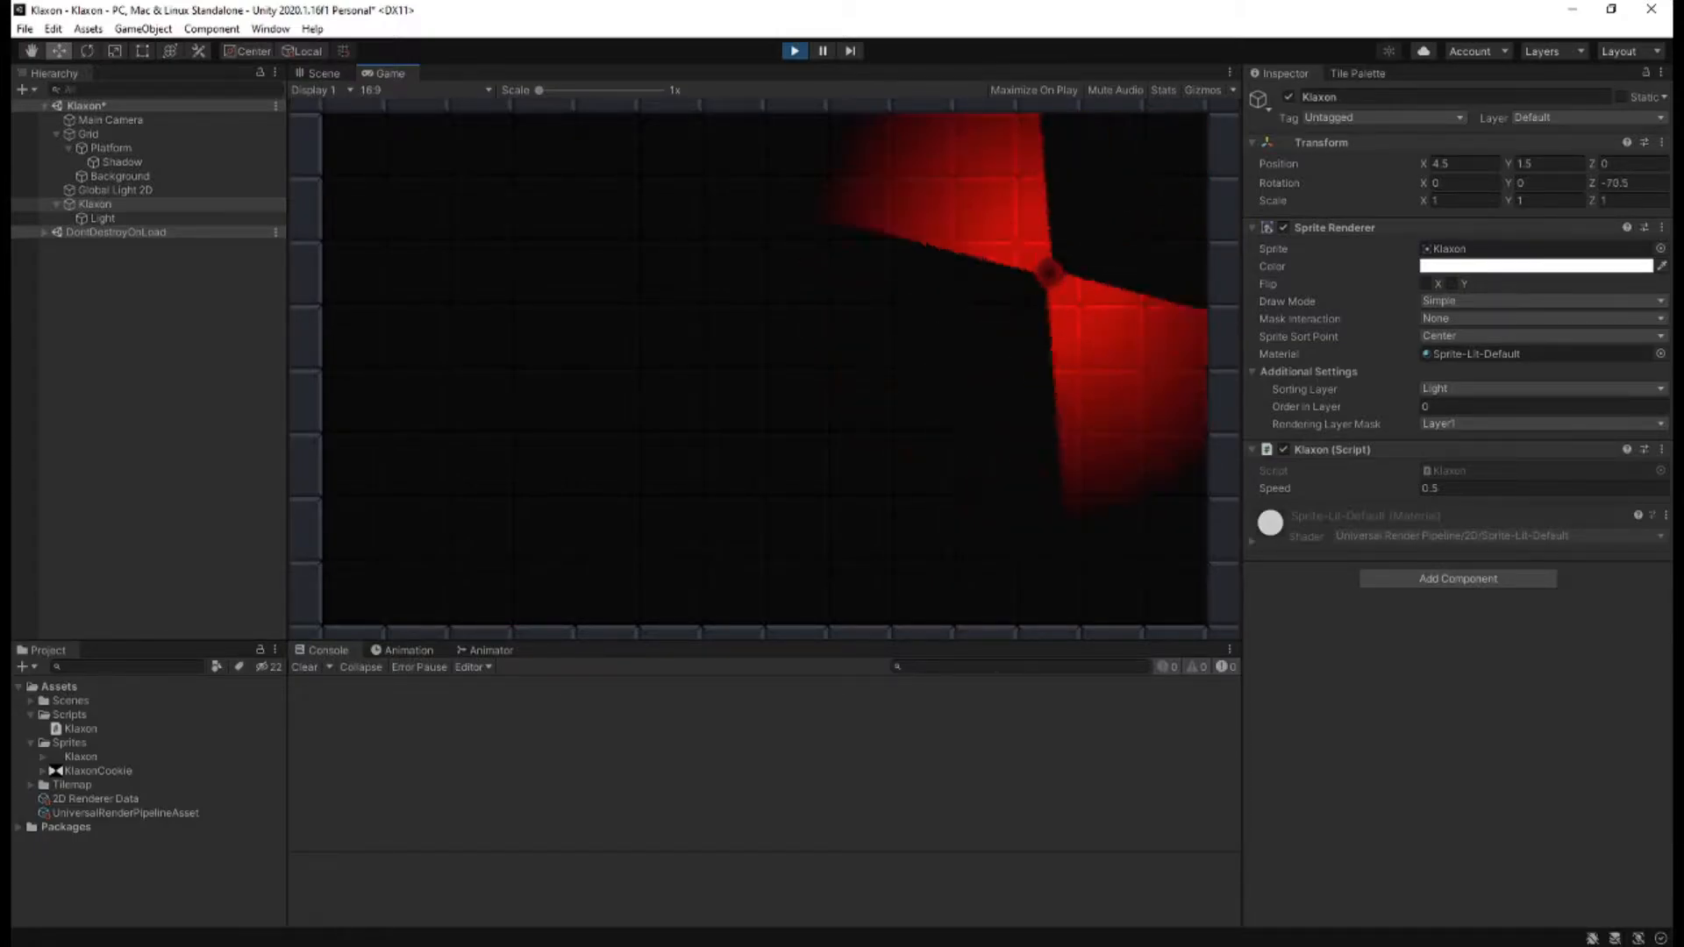
Play-test the scene without the klaxon, examine the import settings of the Klaxon and KlaxonCookie sprites, and stop play mode.
{"action": "key", "text": "ctrl+p"}
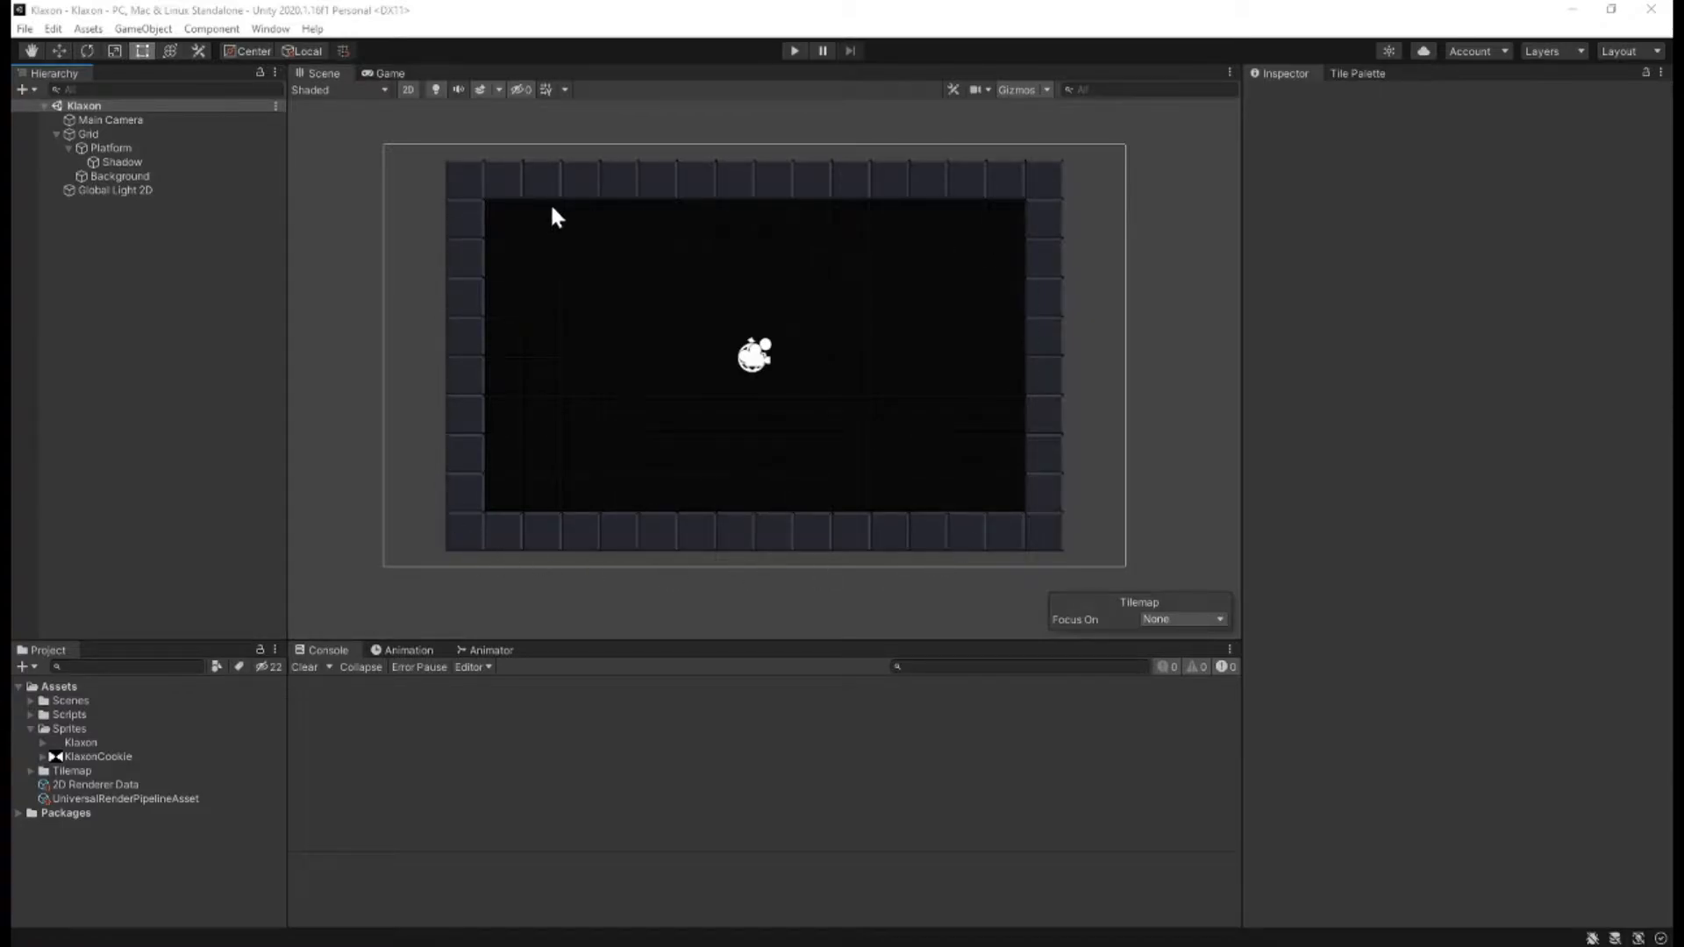
{"action": "left_click", "coordinate": [794, 51]}
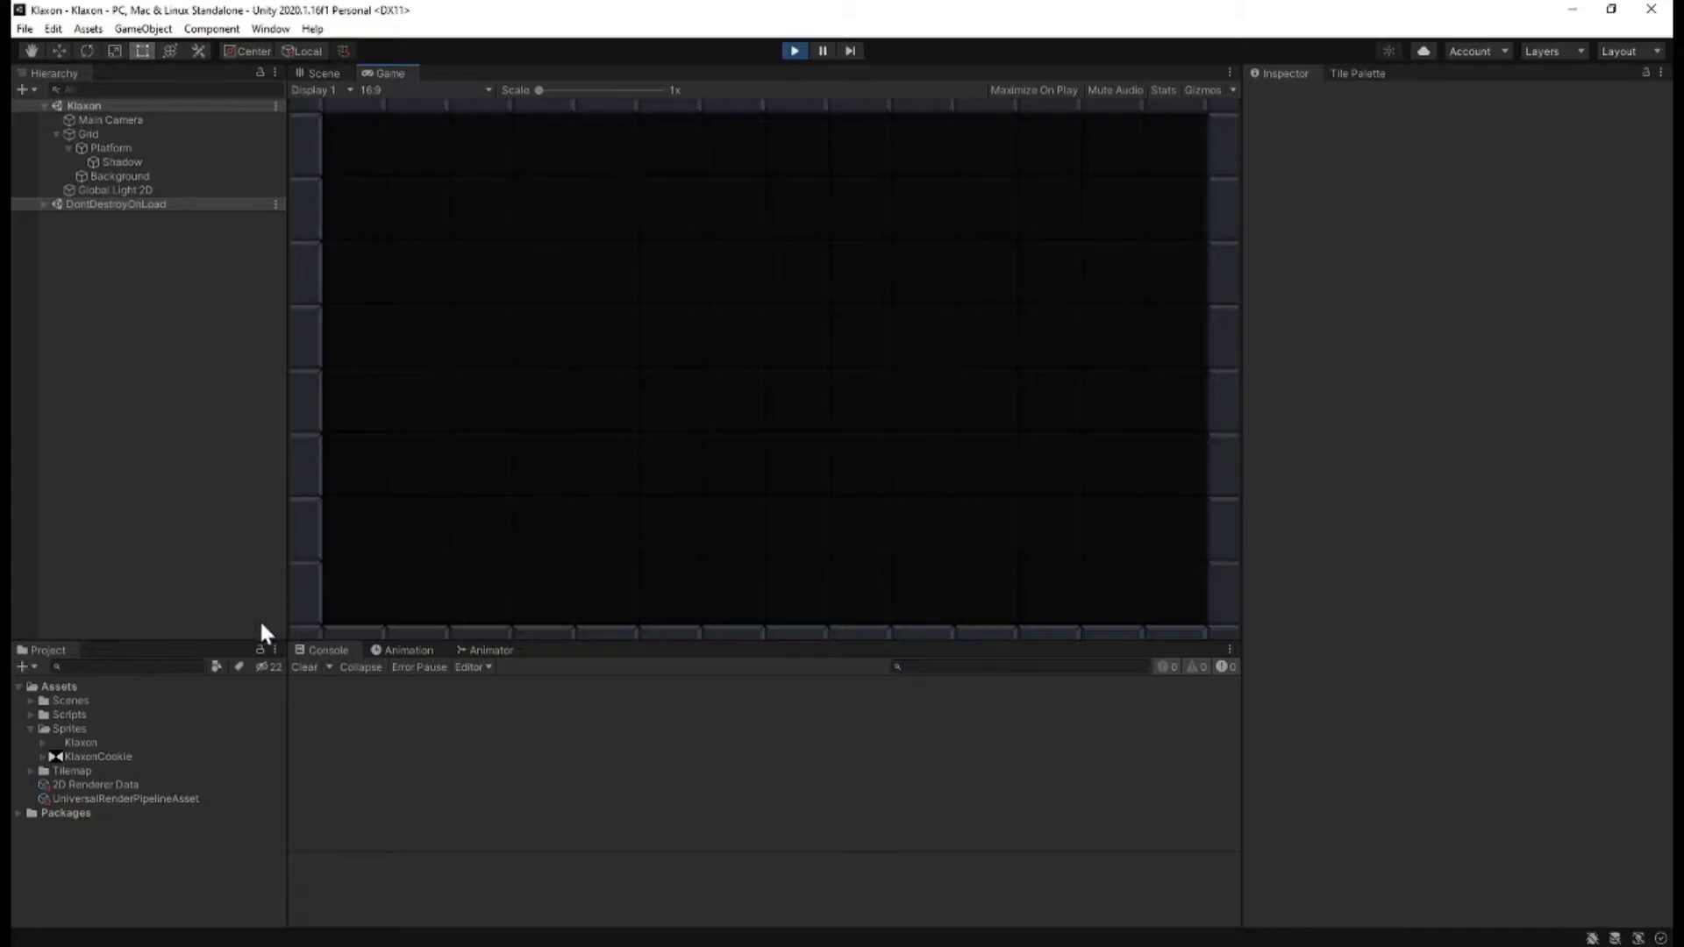
{"action": "left_click", "coordinate": [81, 743]}
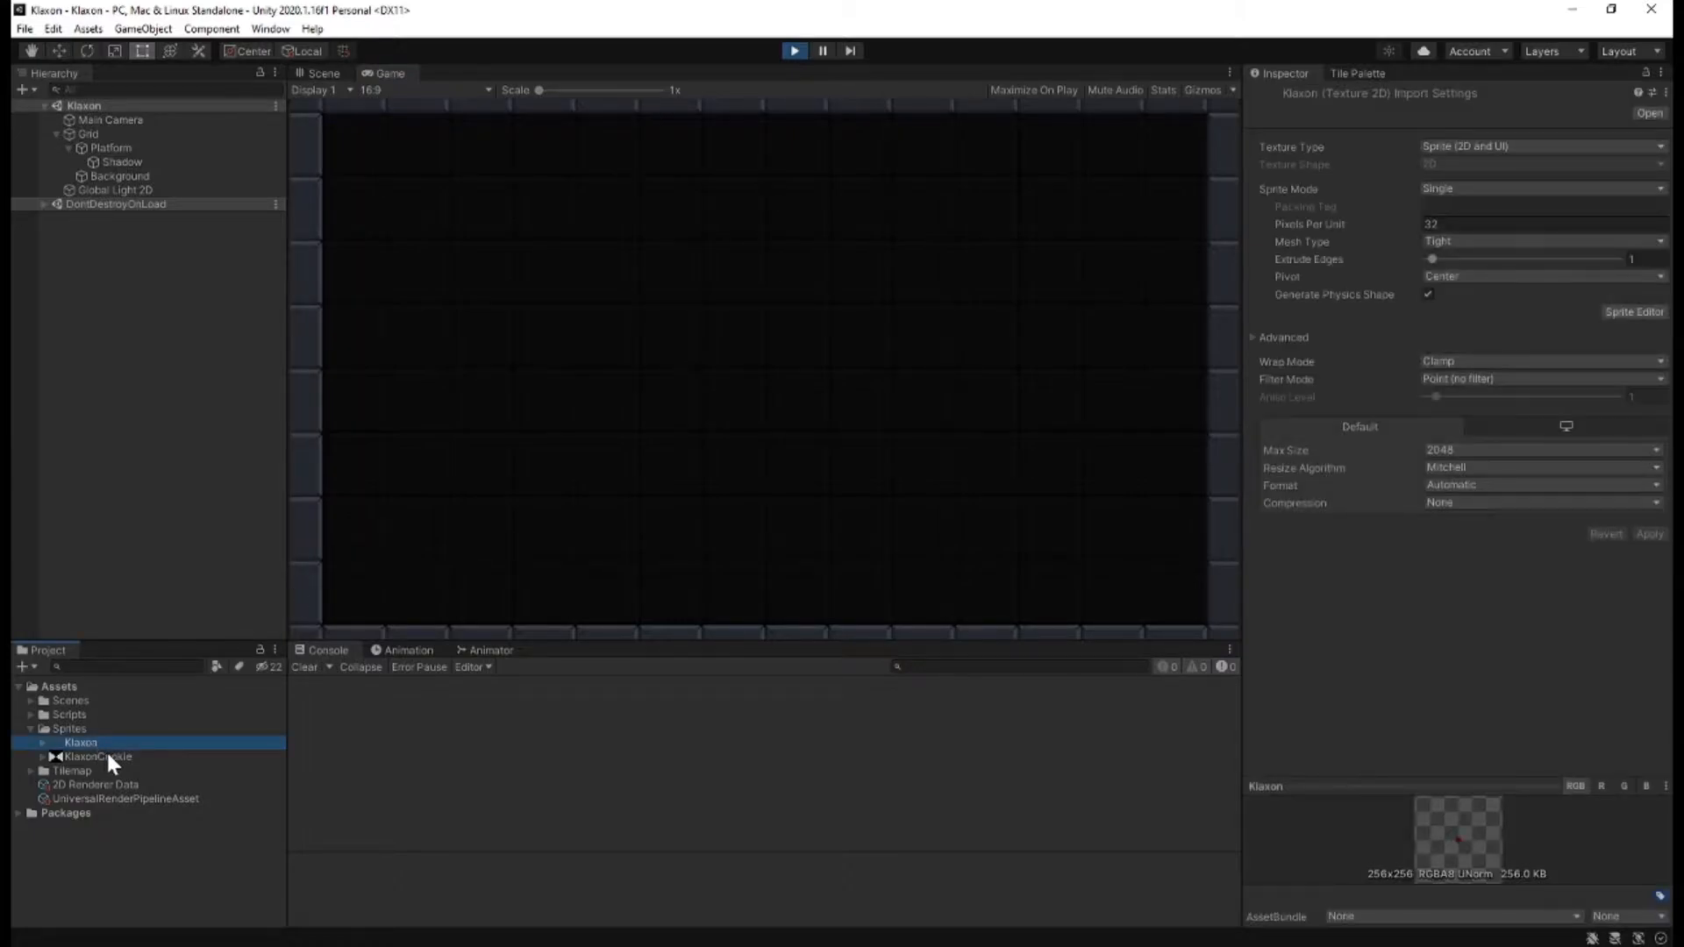
{"action": "left_click", "coordinate": [129, 756]}
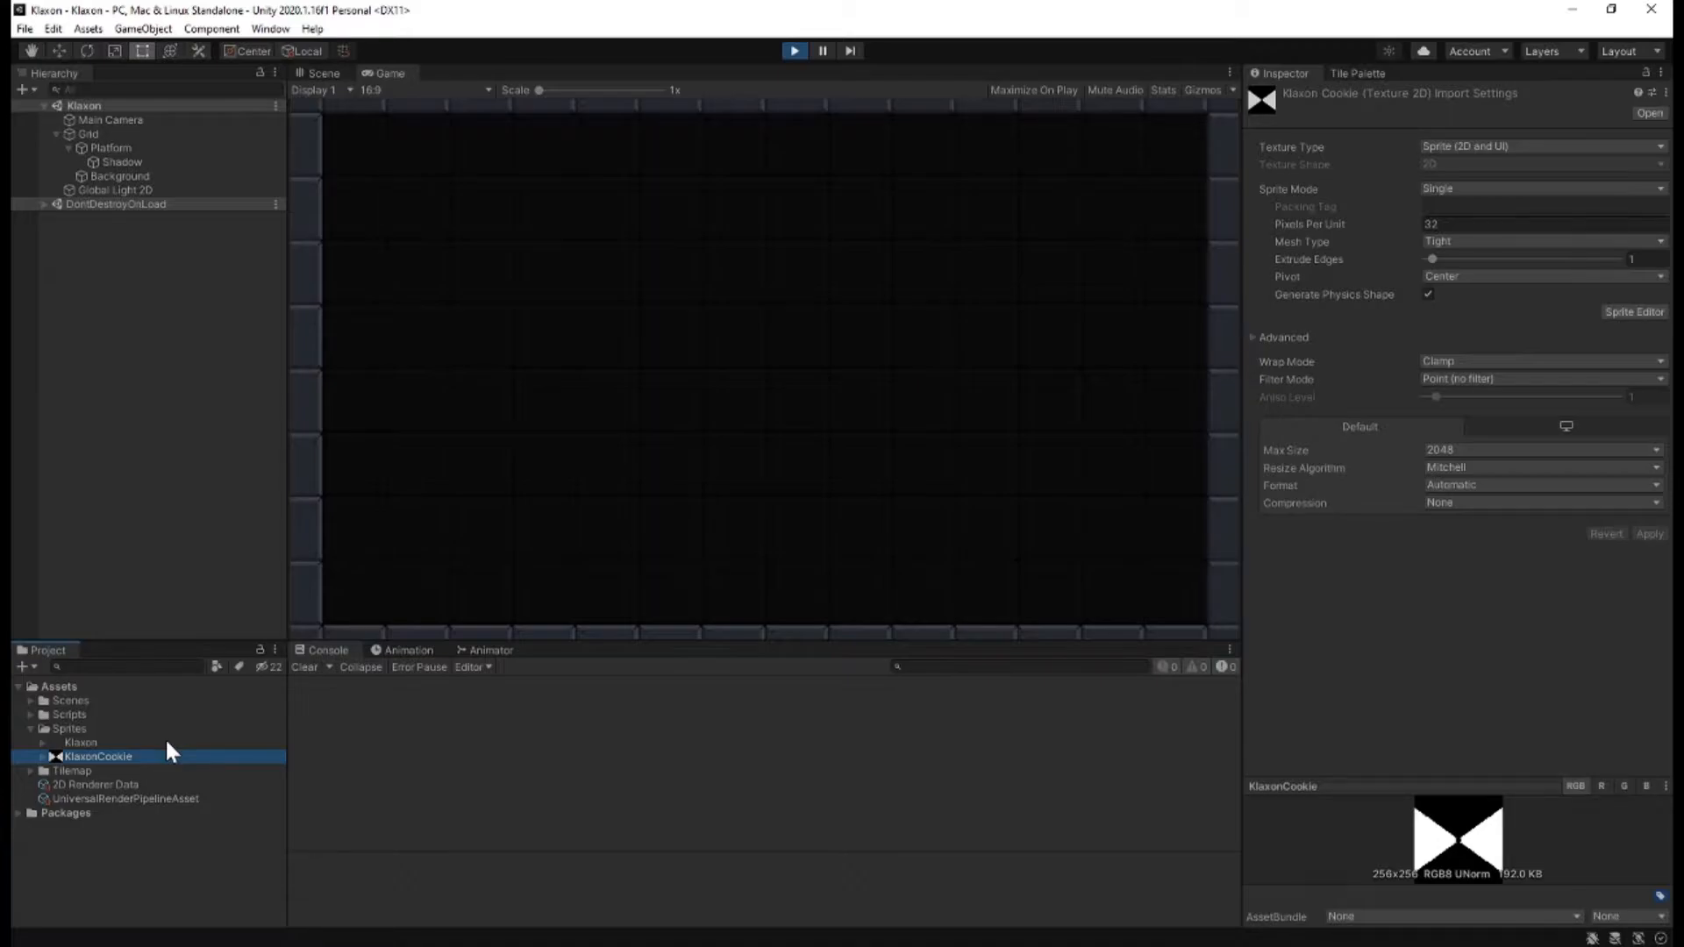
{"action": "key", "text": "ctrl+p"}
Add the Klaxon sprite to the scene and move it to about X 4.5, Y 1.42, inside the room's upper-right area.
{"action": "left_click_drag", "start_coordinate": [80, 742], "coordinate": [82, 104]}
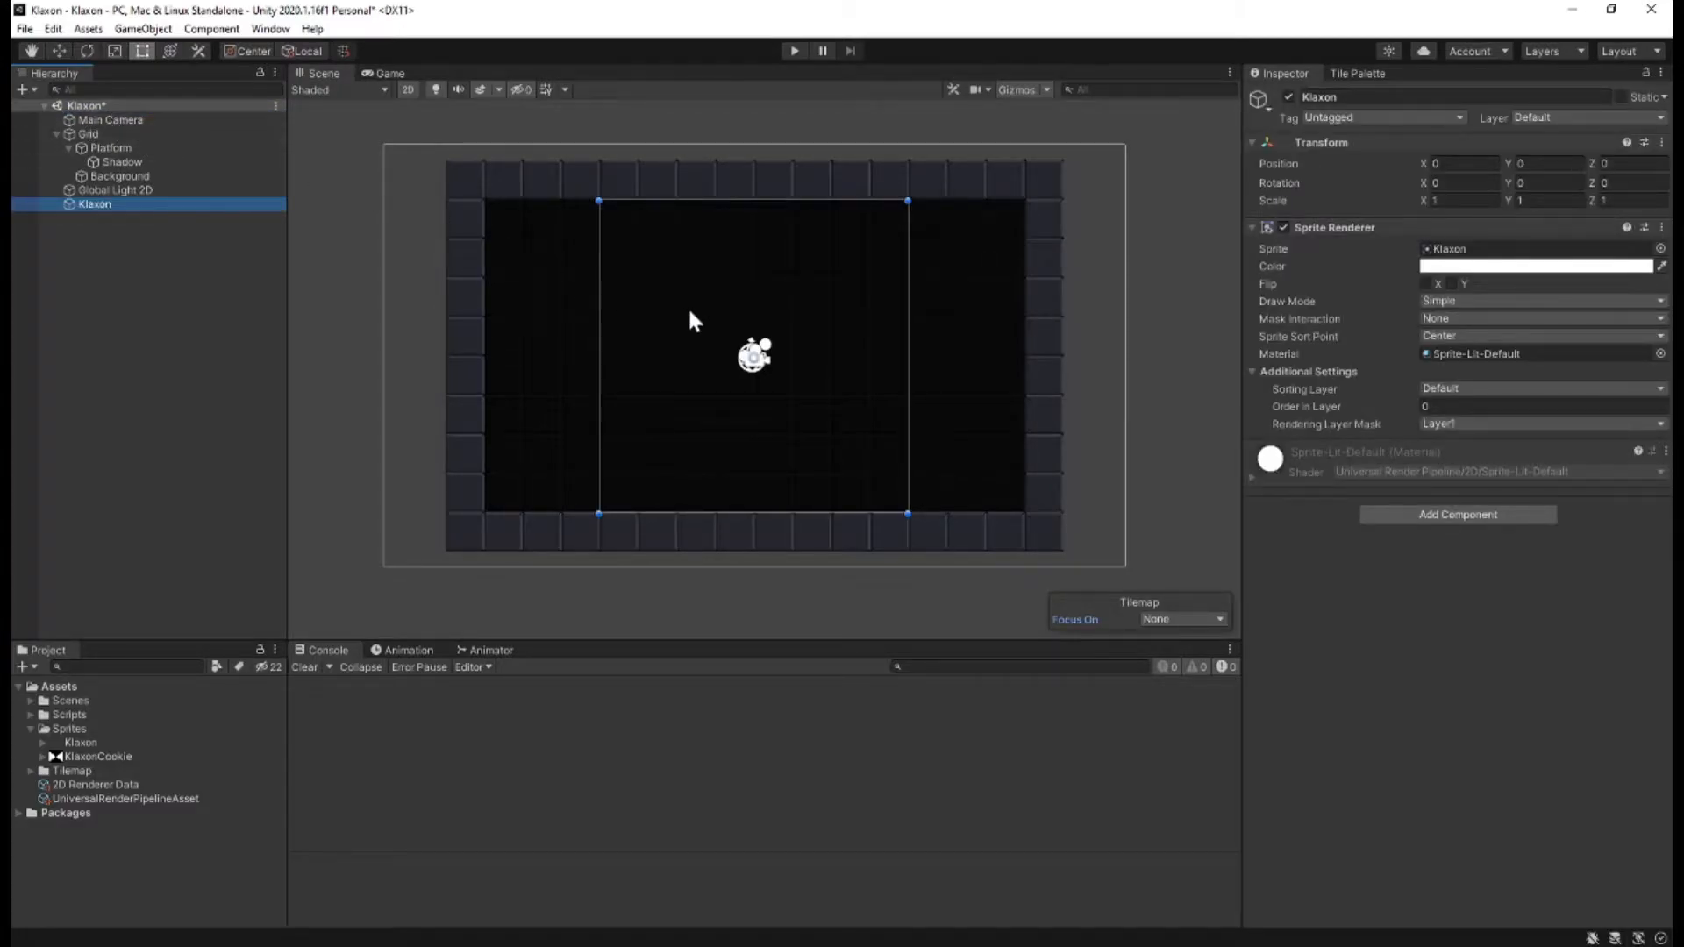
{"action": "left_click", "coordinate": [59, 50]}
{"action": "left_click_drag", "start_coordinate": [762, 350], "coordinate": [935, 297]}
{"action": "scroll", "coordinate": [973, 300], "scroll_direction": "down", "scroll_amount": 1}
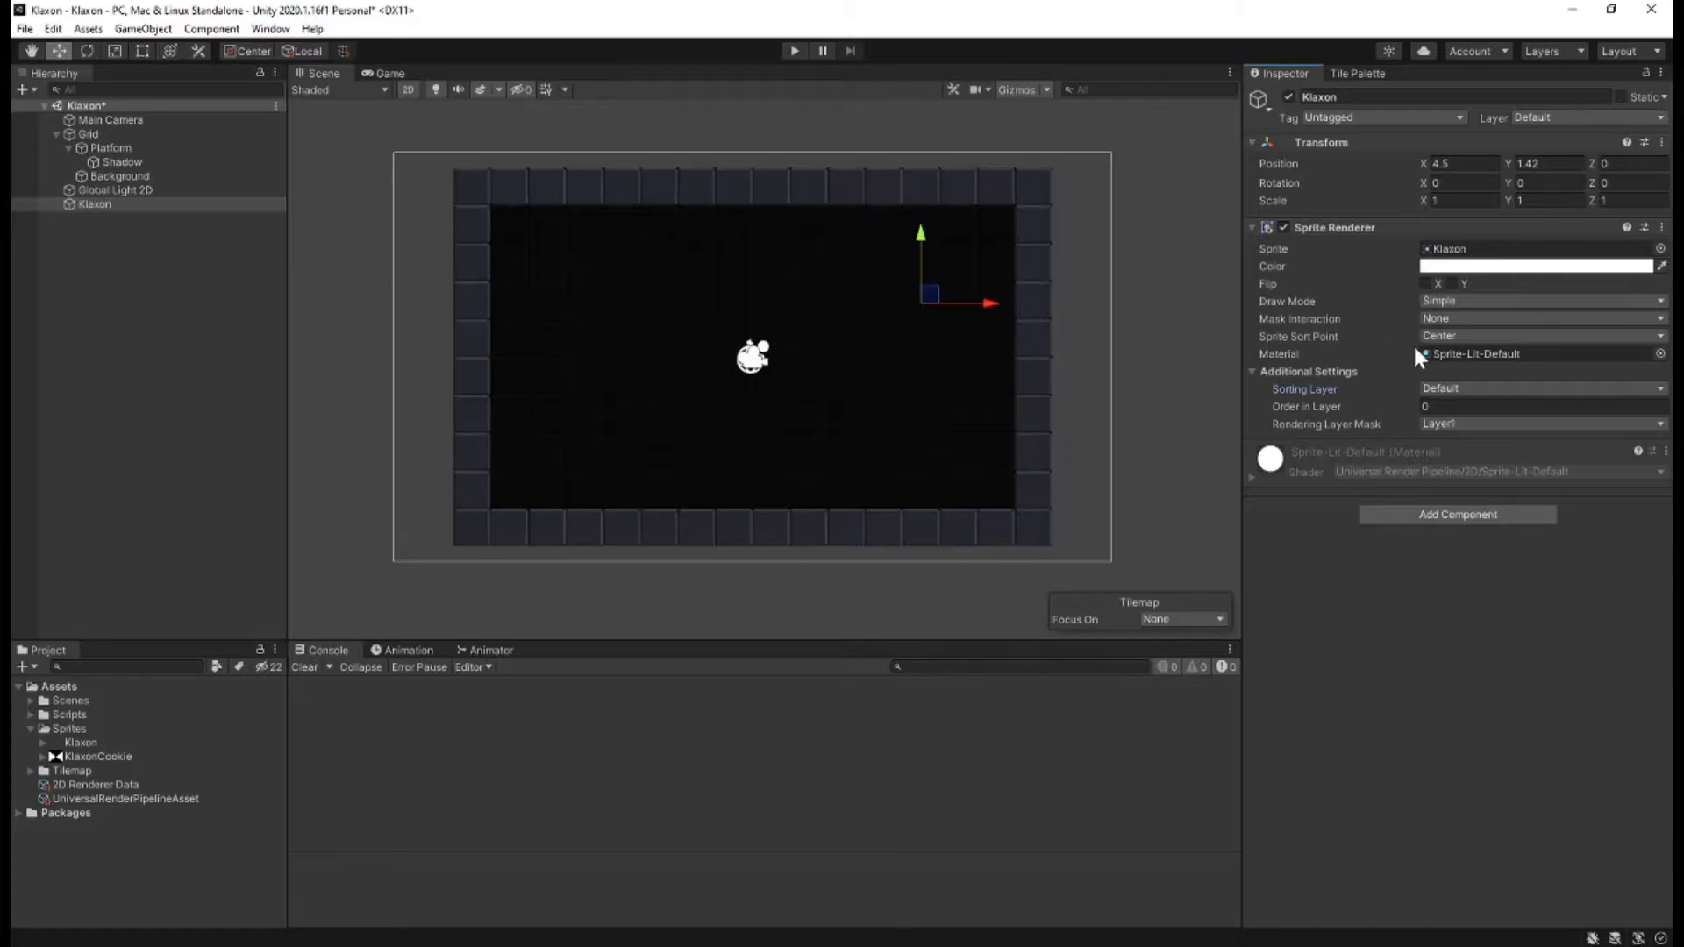
Create a sorting layer named Light and assign it to the Klaxon's Sprite Renderer.
{"action": "left_click", "coordinate": [1443, 384]}
{"action": "left_click", "coordinate": [1463, 472]}
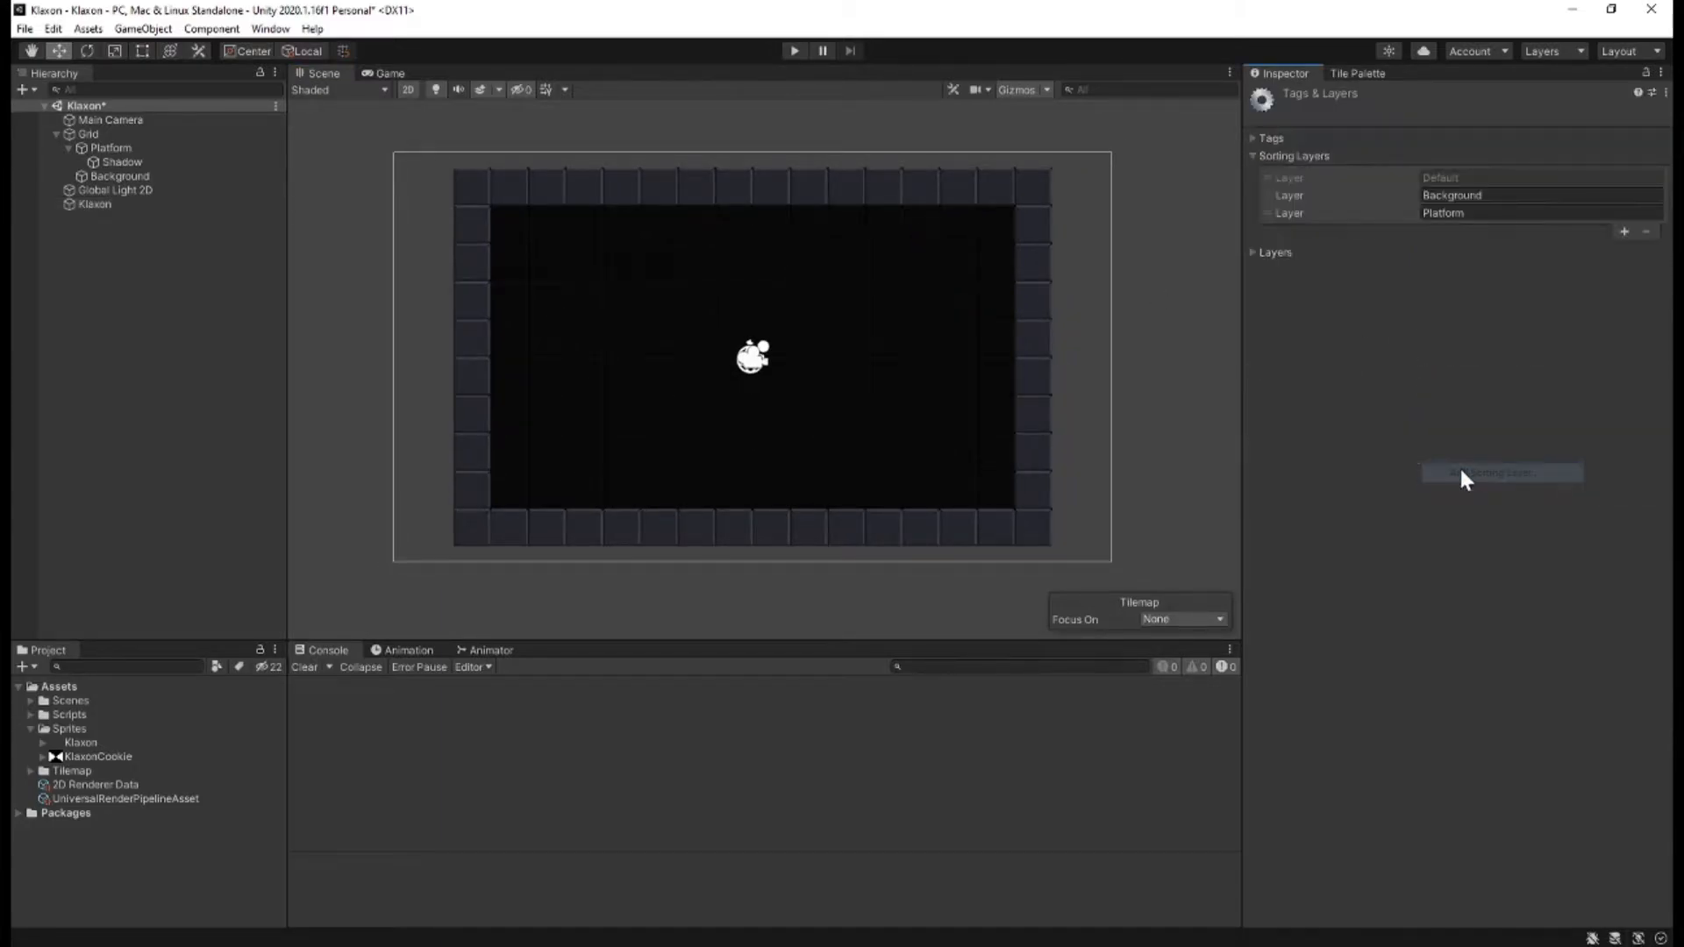
{"action": "left_click", "coordinate": [1622, 232]}
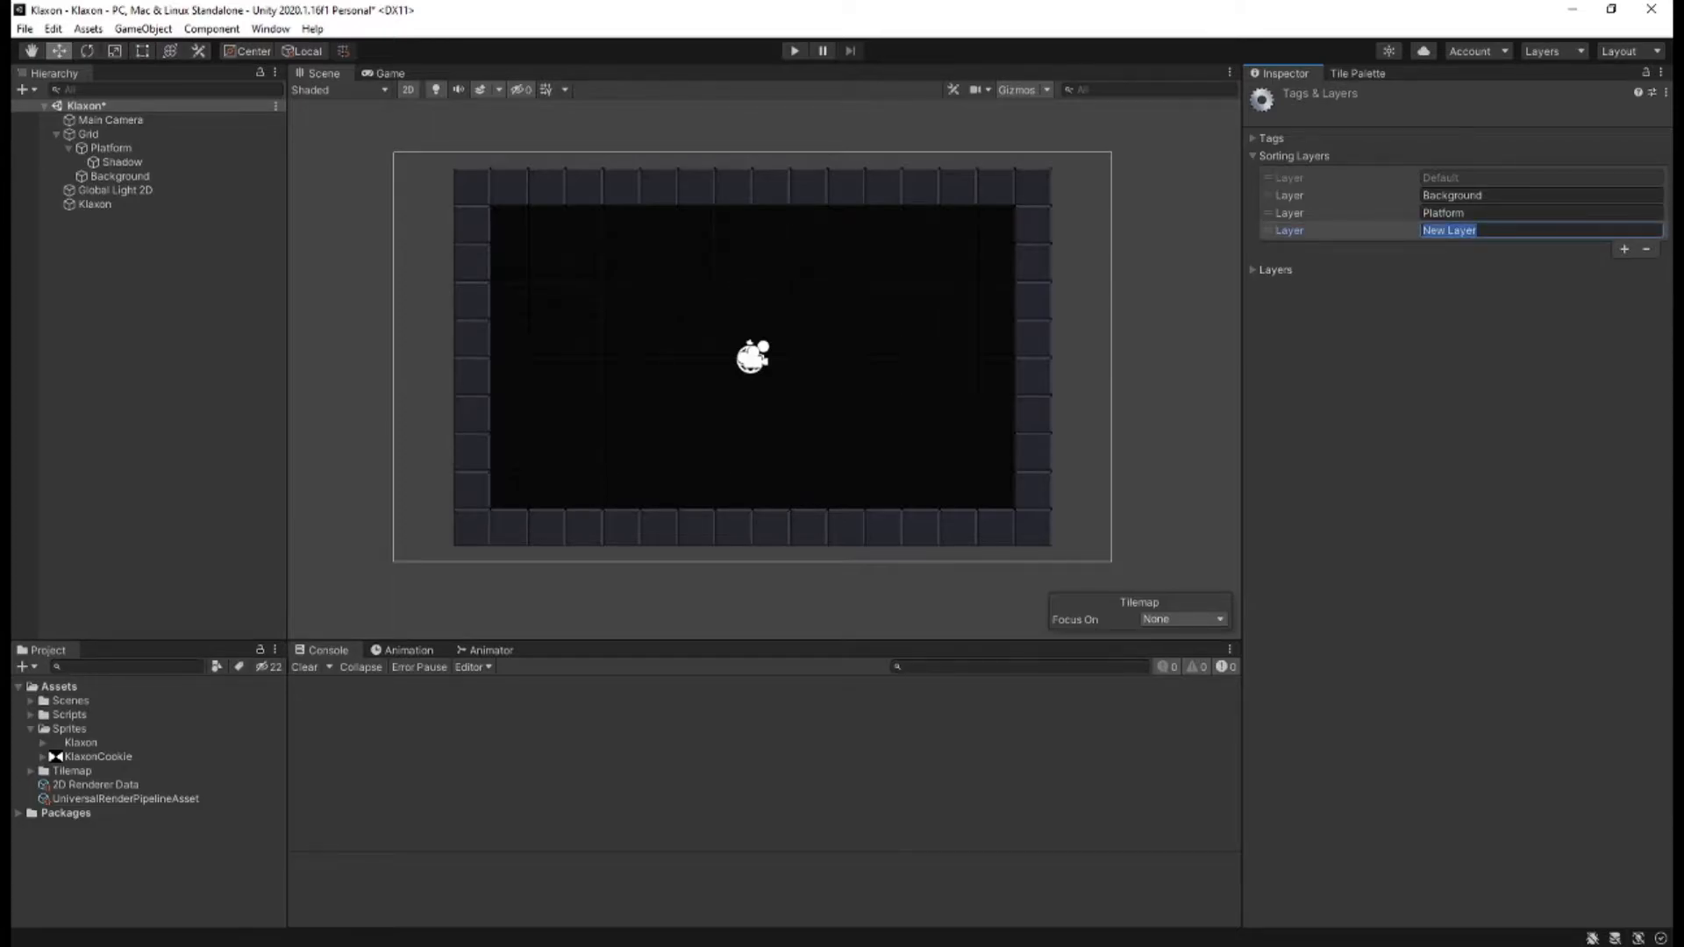
{"action": "type", "text": "Light"}
{"action": "left_click", "coordinate": [93, 203]}
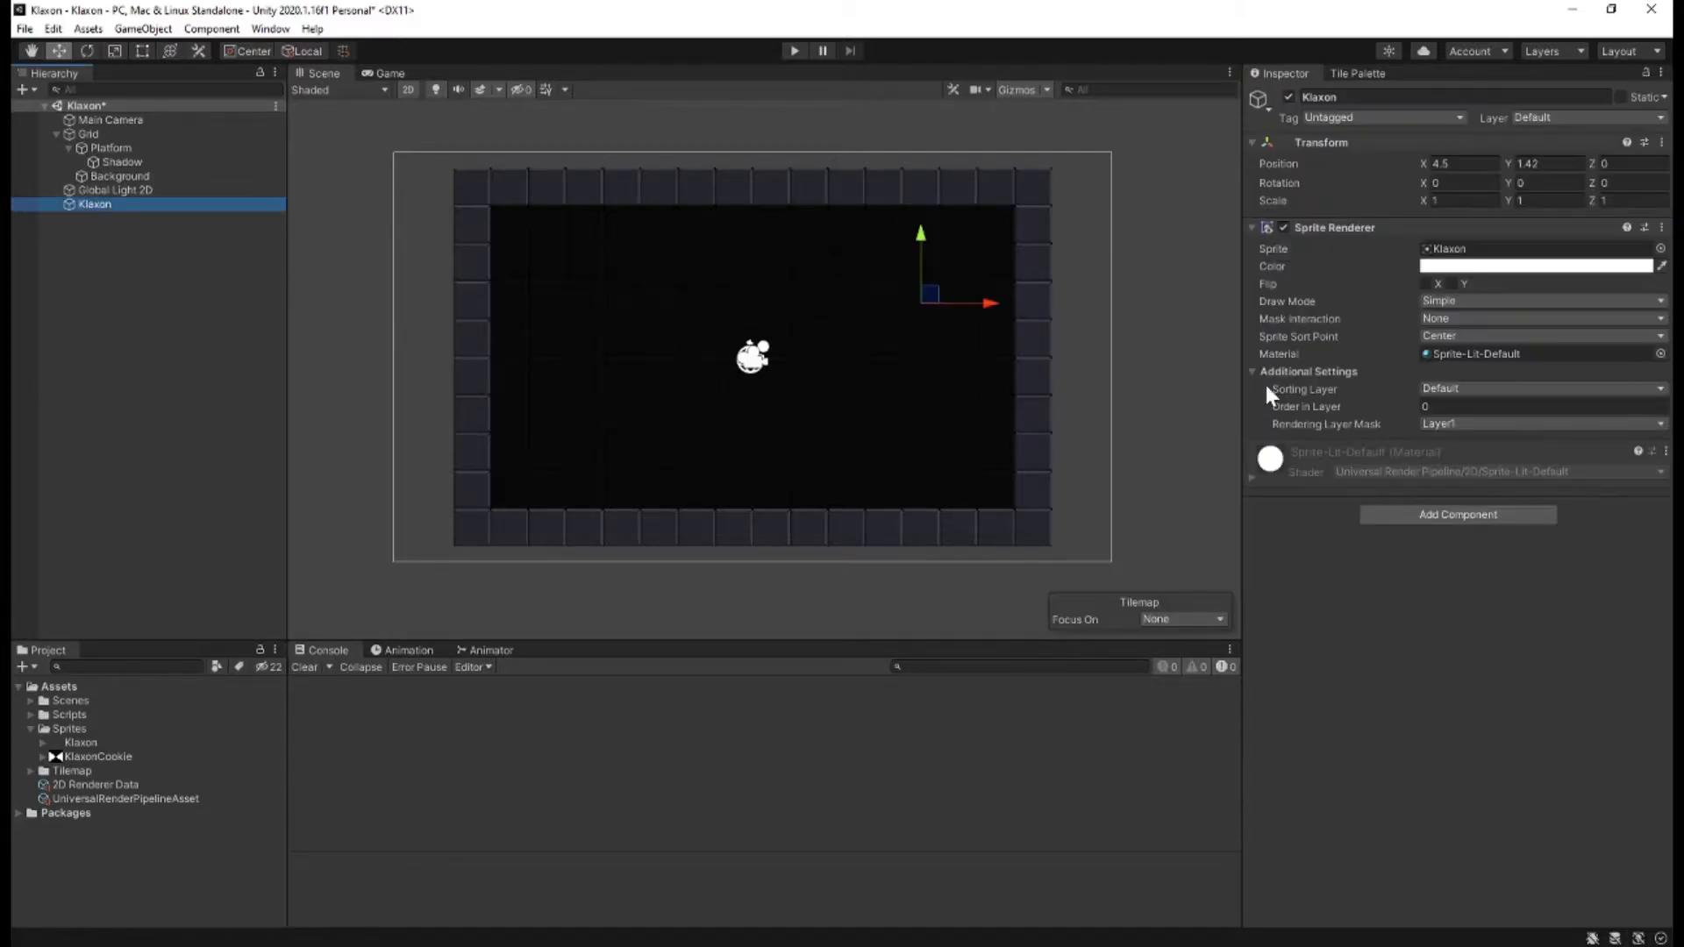
{"action": "left_click", "coordinate": [1439, 389]}
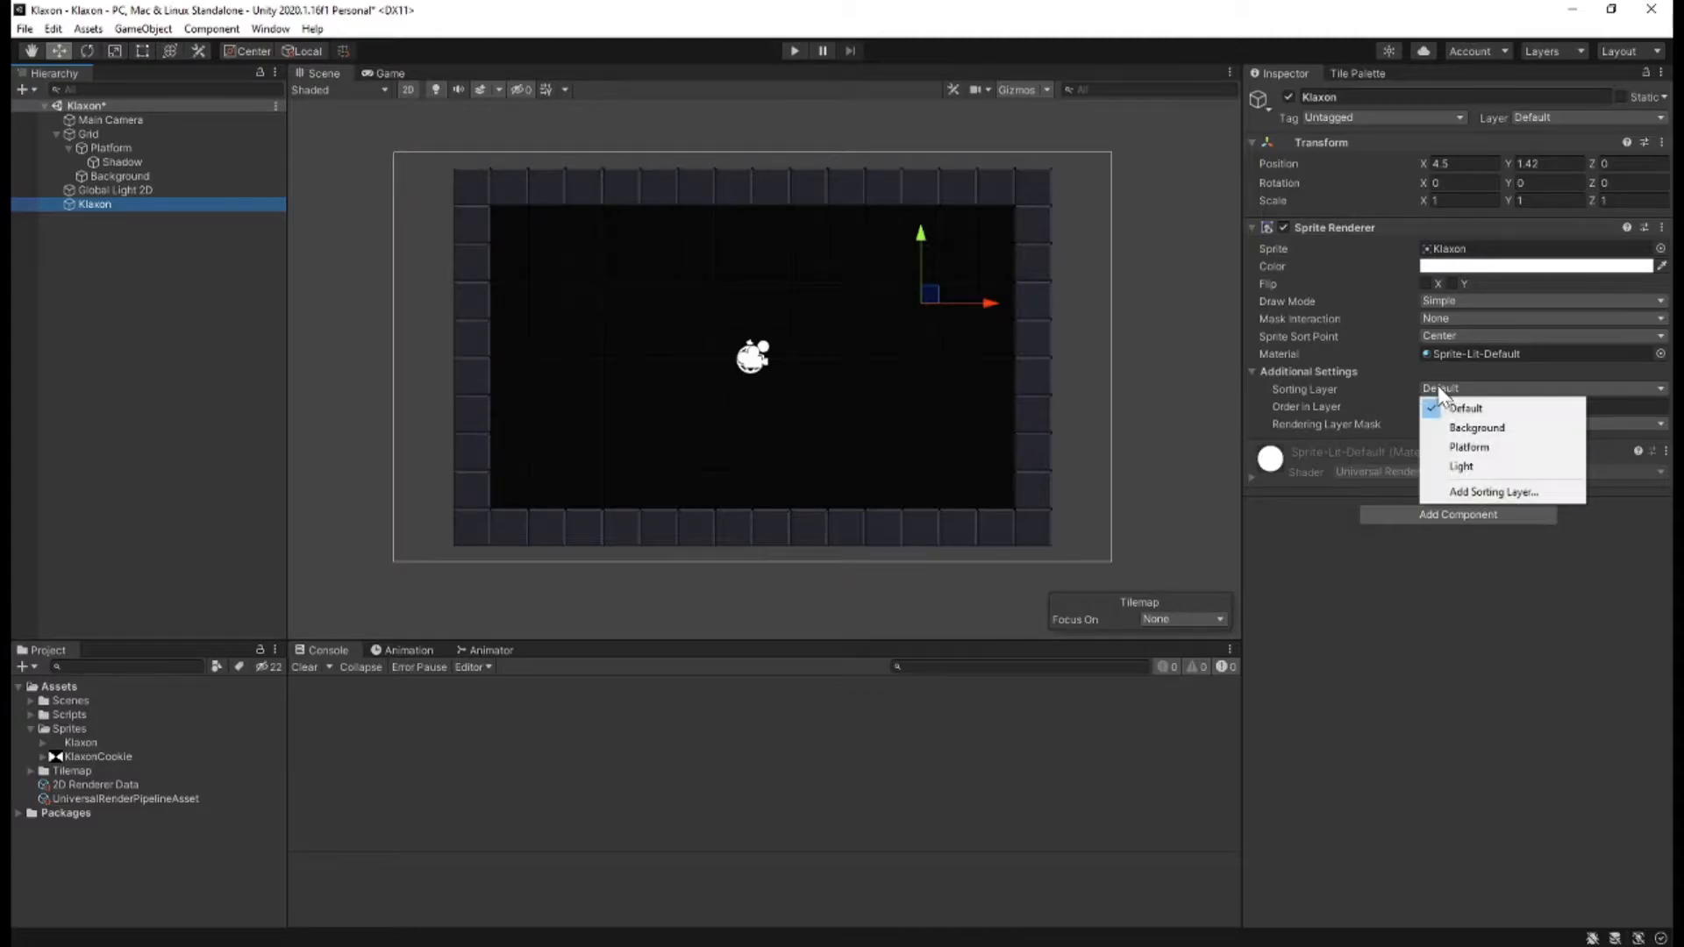
{"action": "left_click", "coordinate": [1459, 465]}
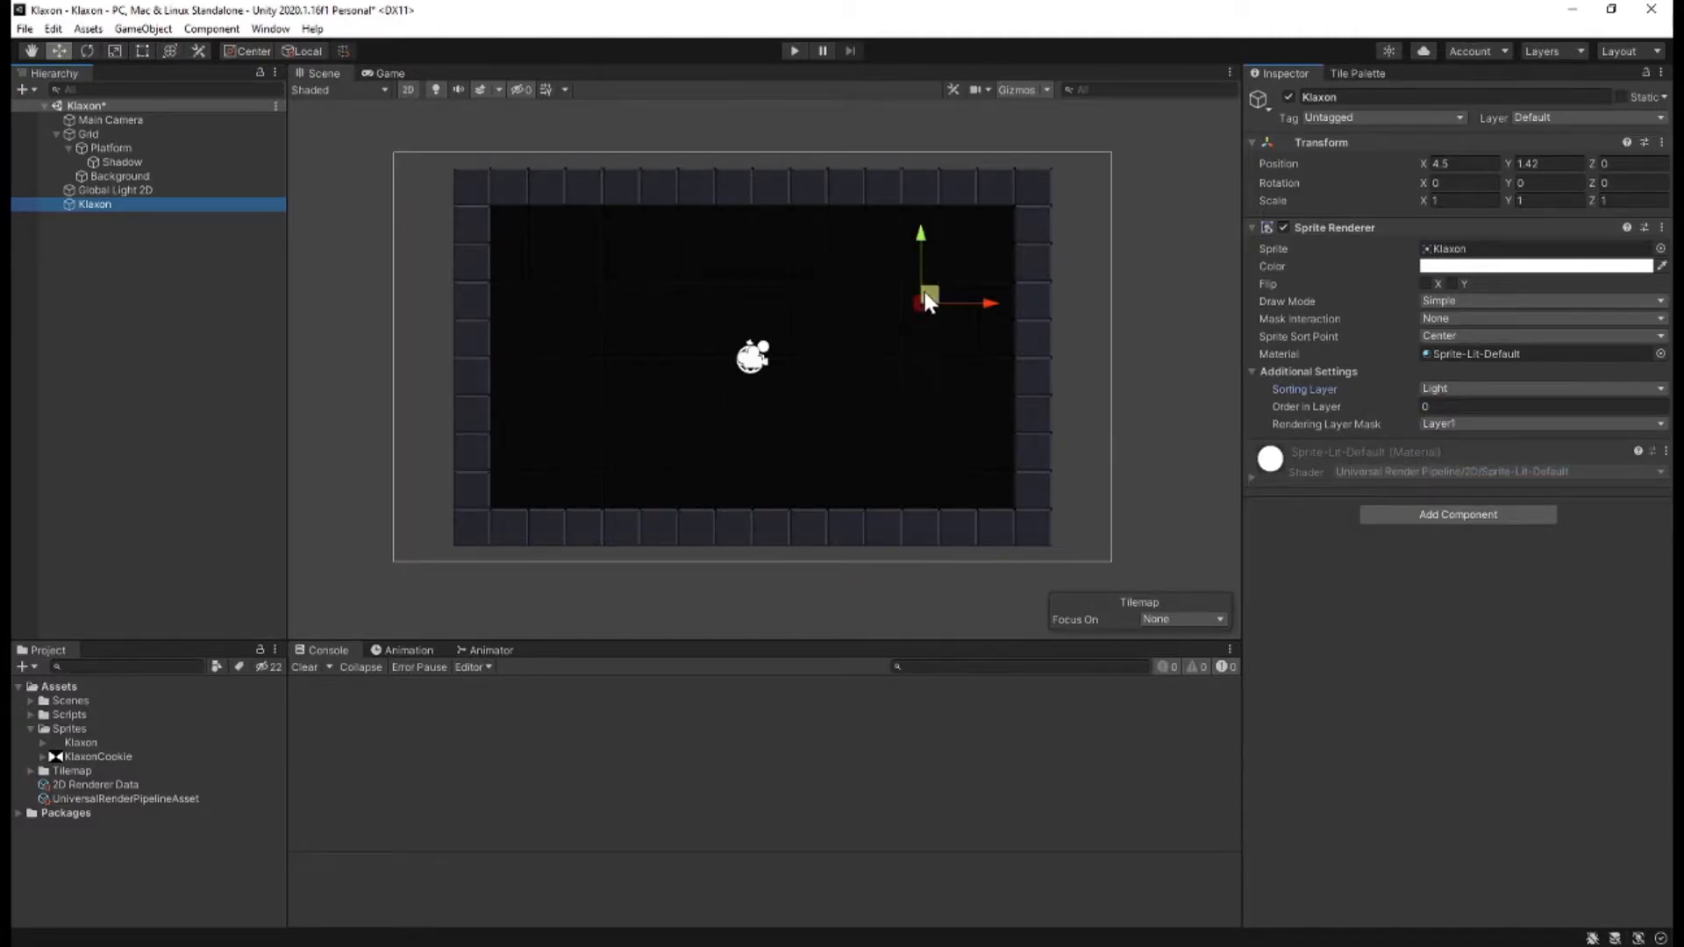
Set the Klaxon's position to X 4.5 and Y 1.5.
{"action": "mouse_move", "coordinate": [930, 296]}
{"action": "left_mouse_down"}
{"action": "mouse_move", "coordinate": [956, 181]}
{"action": "mouse_move", "coordinate": [910, 186]}
{"action": "mouse_move", "coordinate": [932, 298]}
{"action": "left_mouse_up"}
{"action": "left_click", "coordinate": [1483, 163]}
{"action": "type", "text": "4.5"}
{"action": "key", "text": "Tab"}
{"action": "type", "text": "1.5"}
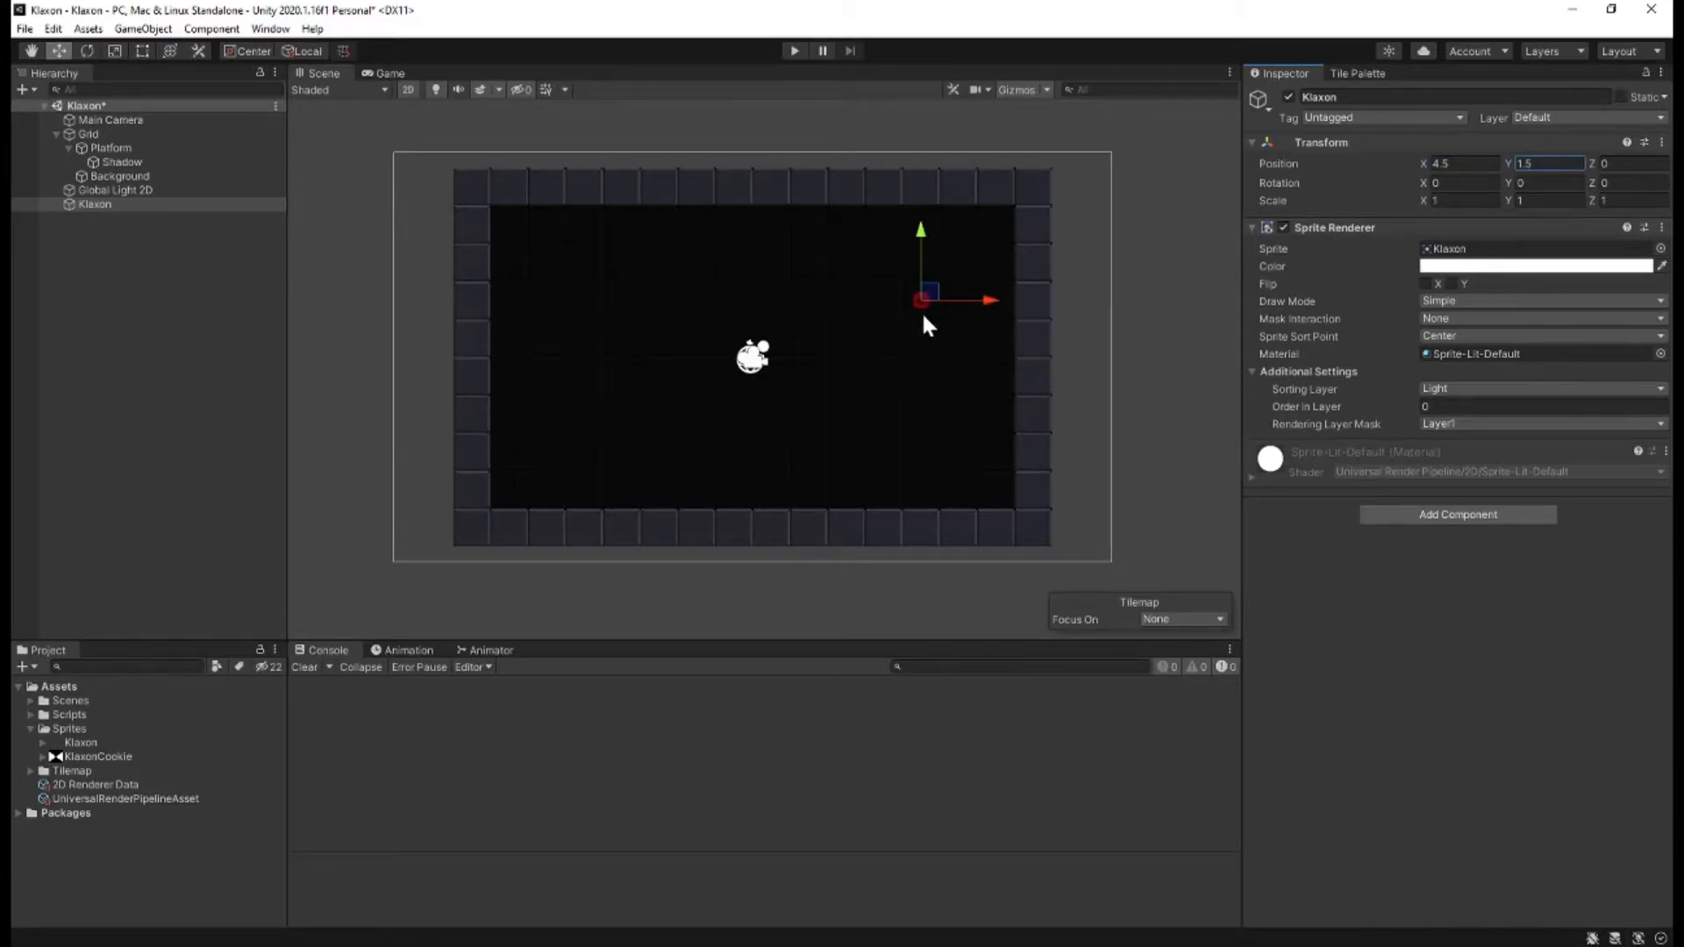
Add a Light 2D component to the Klaxon and make it a Point light.
{"action": "left_click", "coordinate": [1373, 515]}
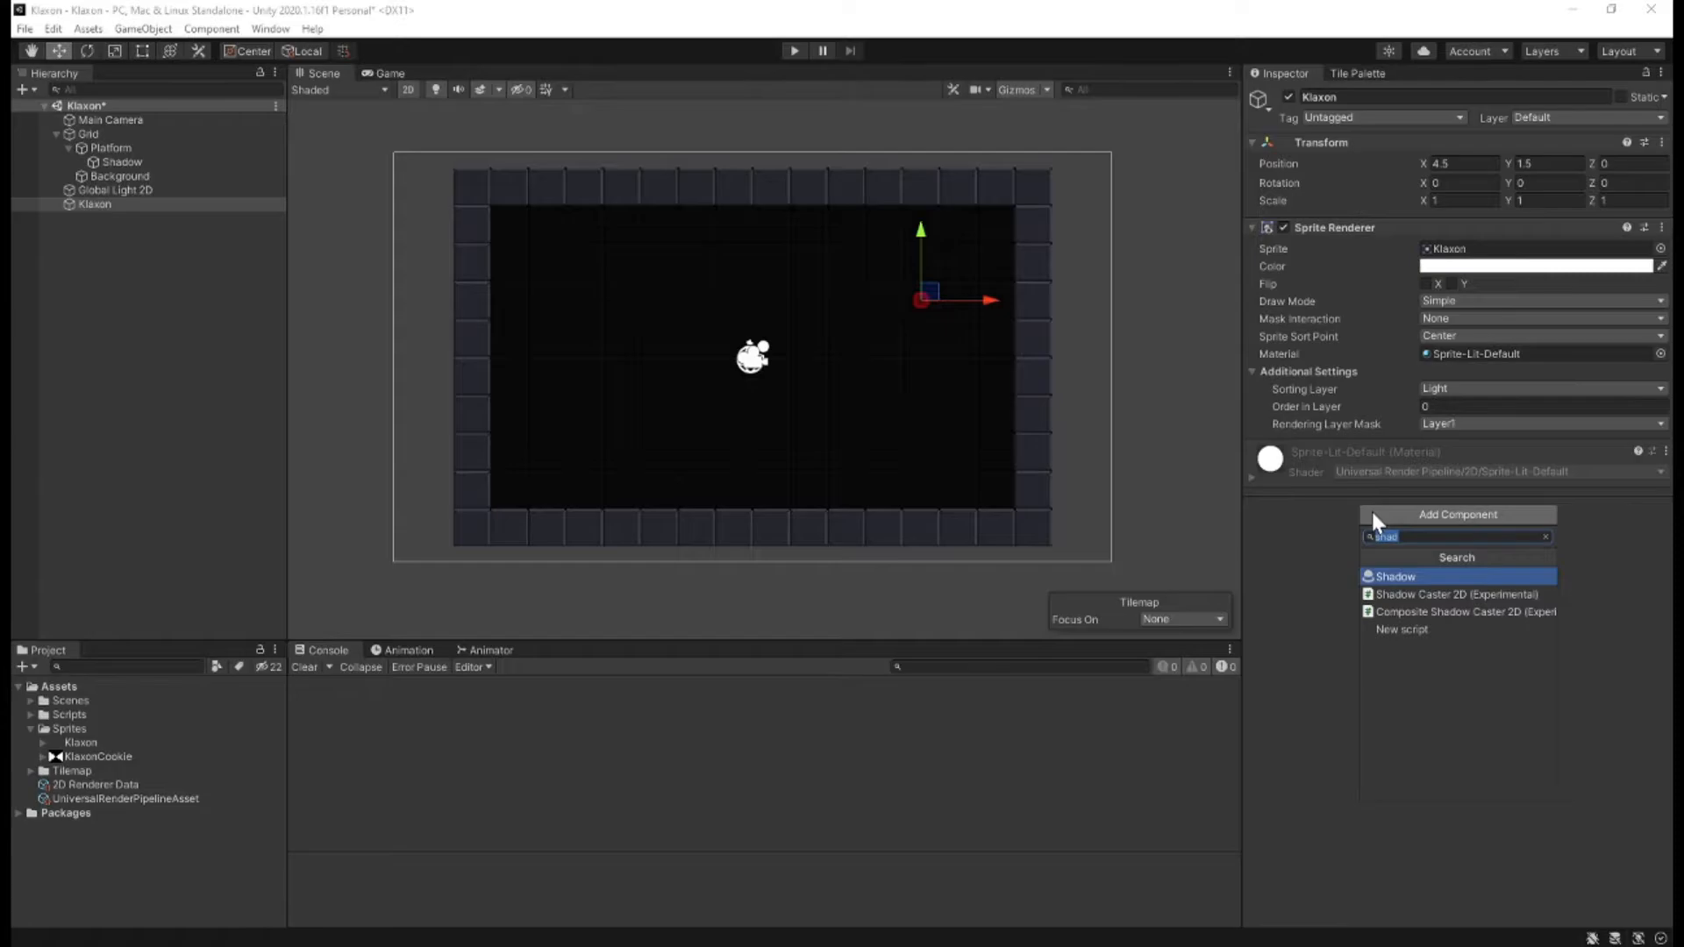
{"action": "type", "text": "2d"}
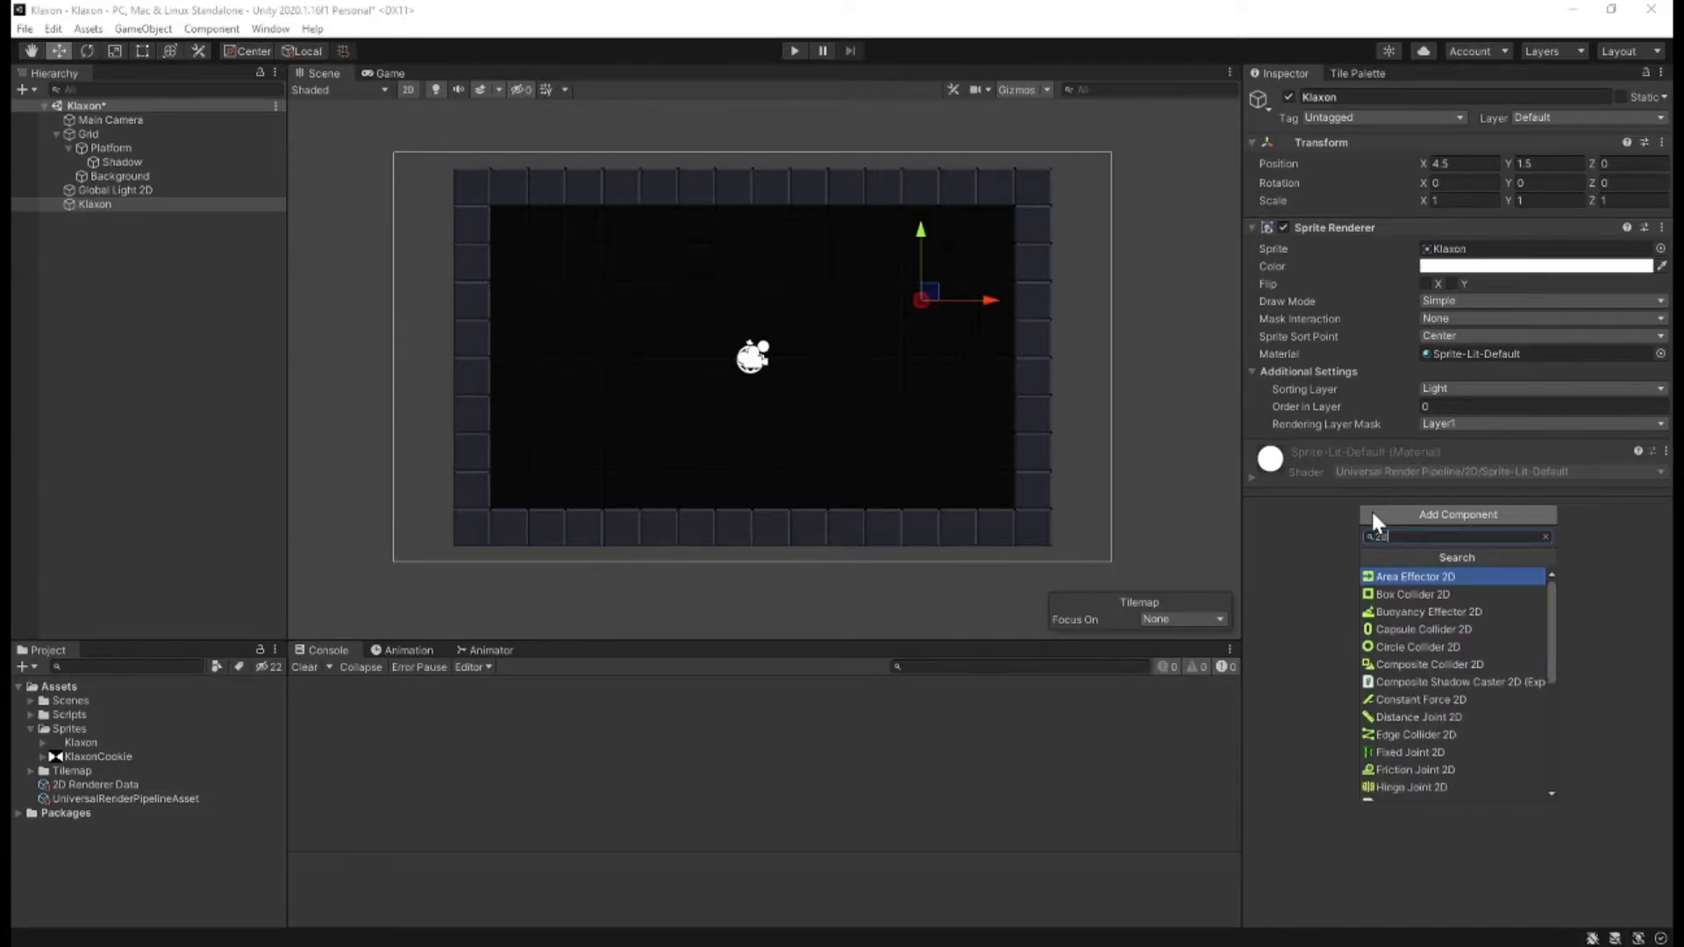
{"action": "type", "text": " ligh"}
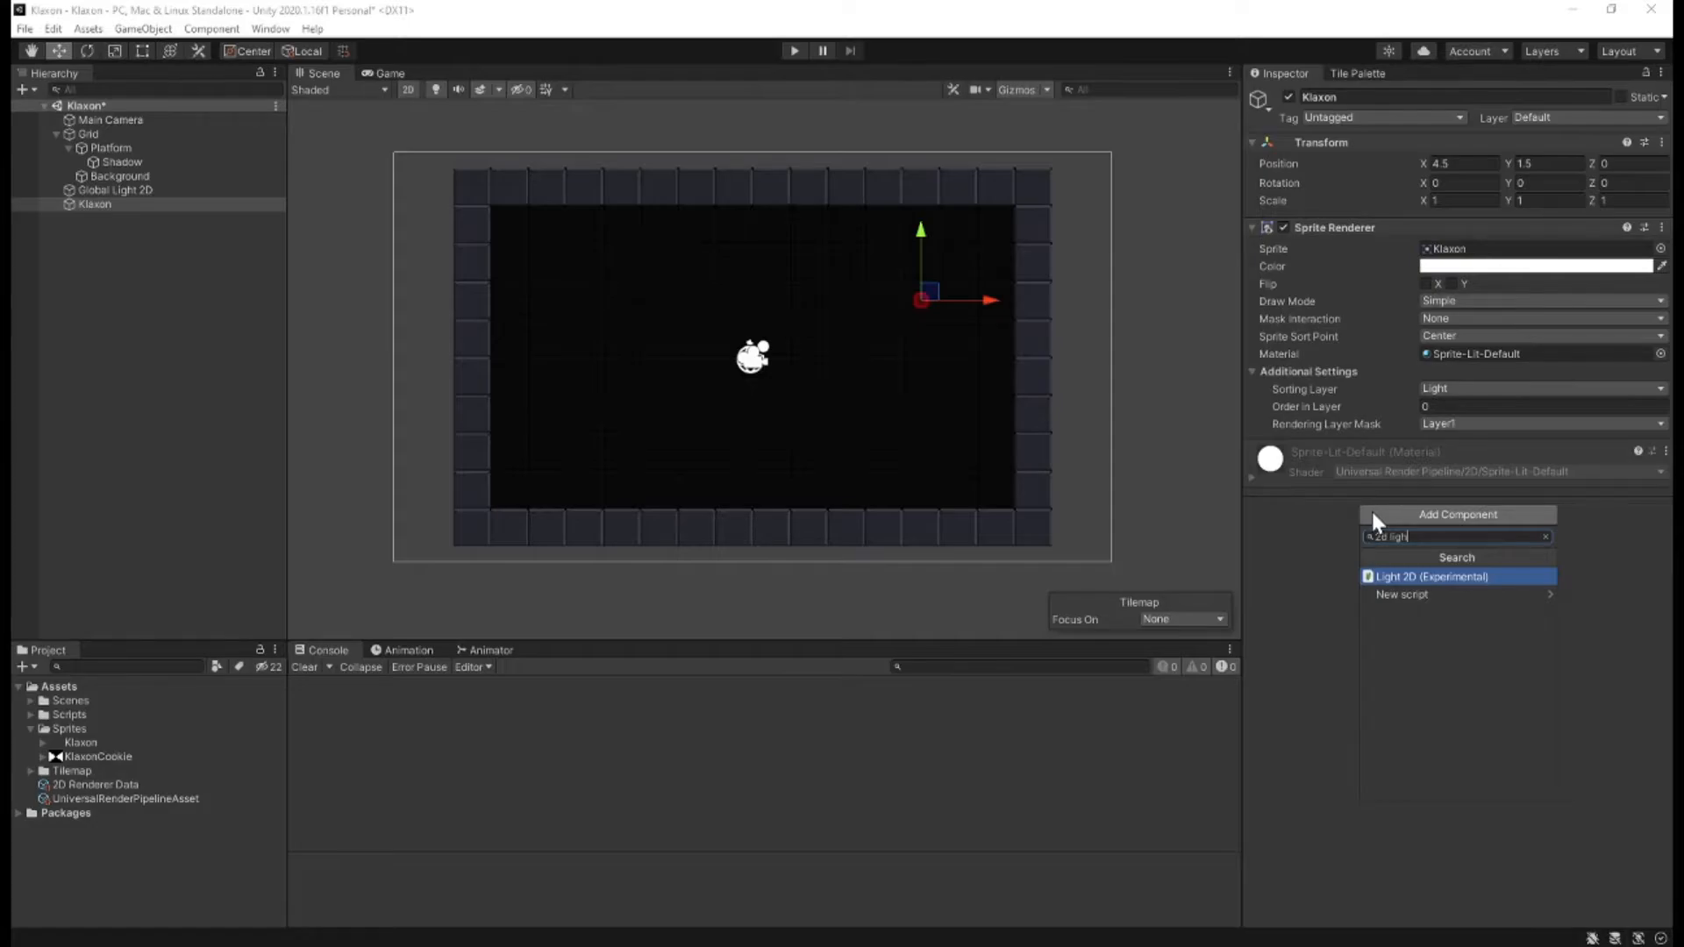
{"action": "key", "text": "Return"}
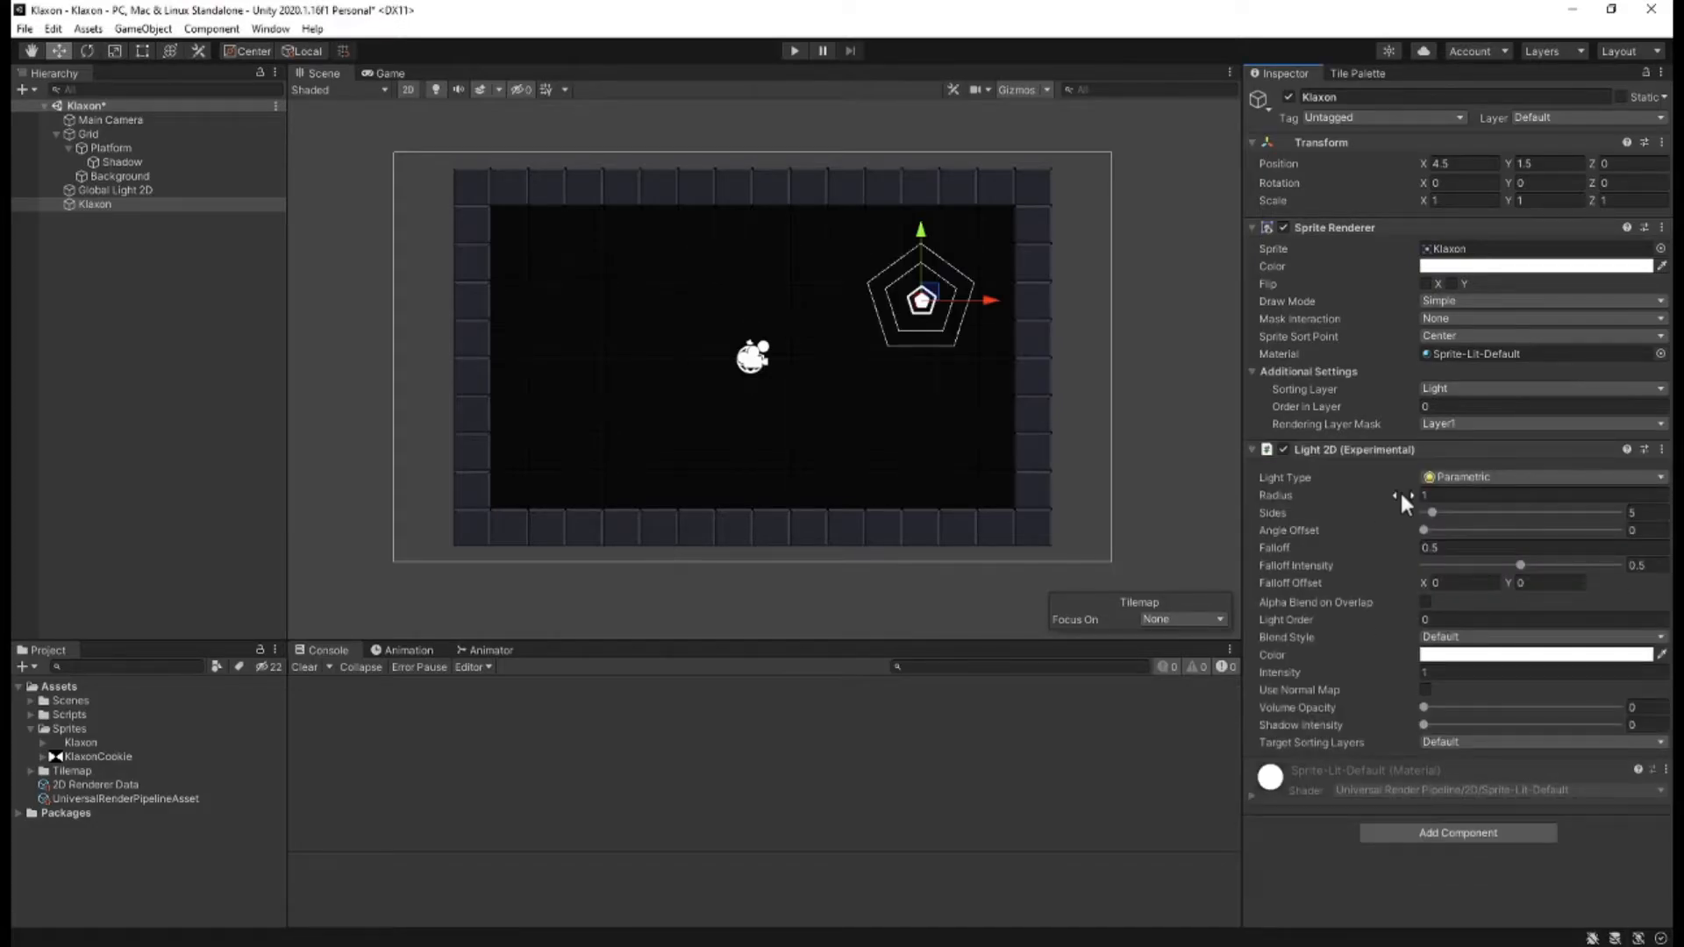
{"action": "left_click", "coordinate": [1445, 474]}
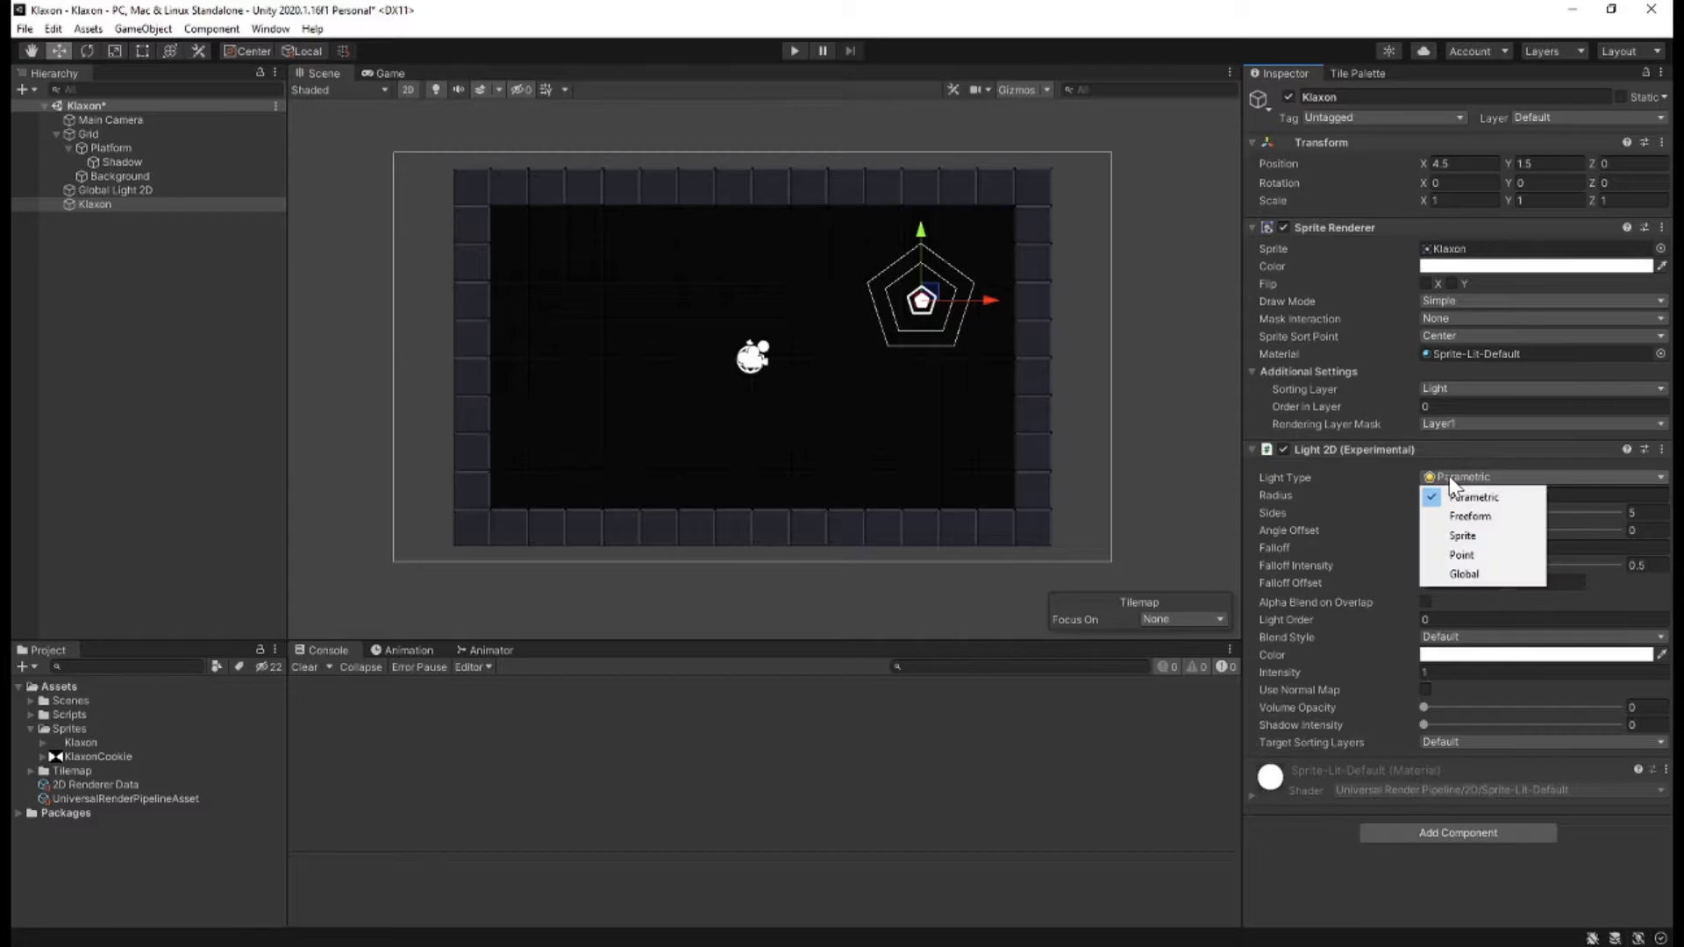
{"action": "left_click", "coordinate": [1459, 556]}
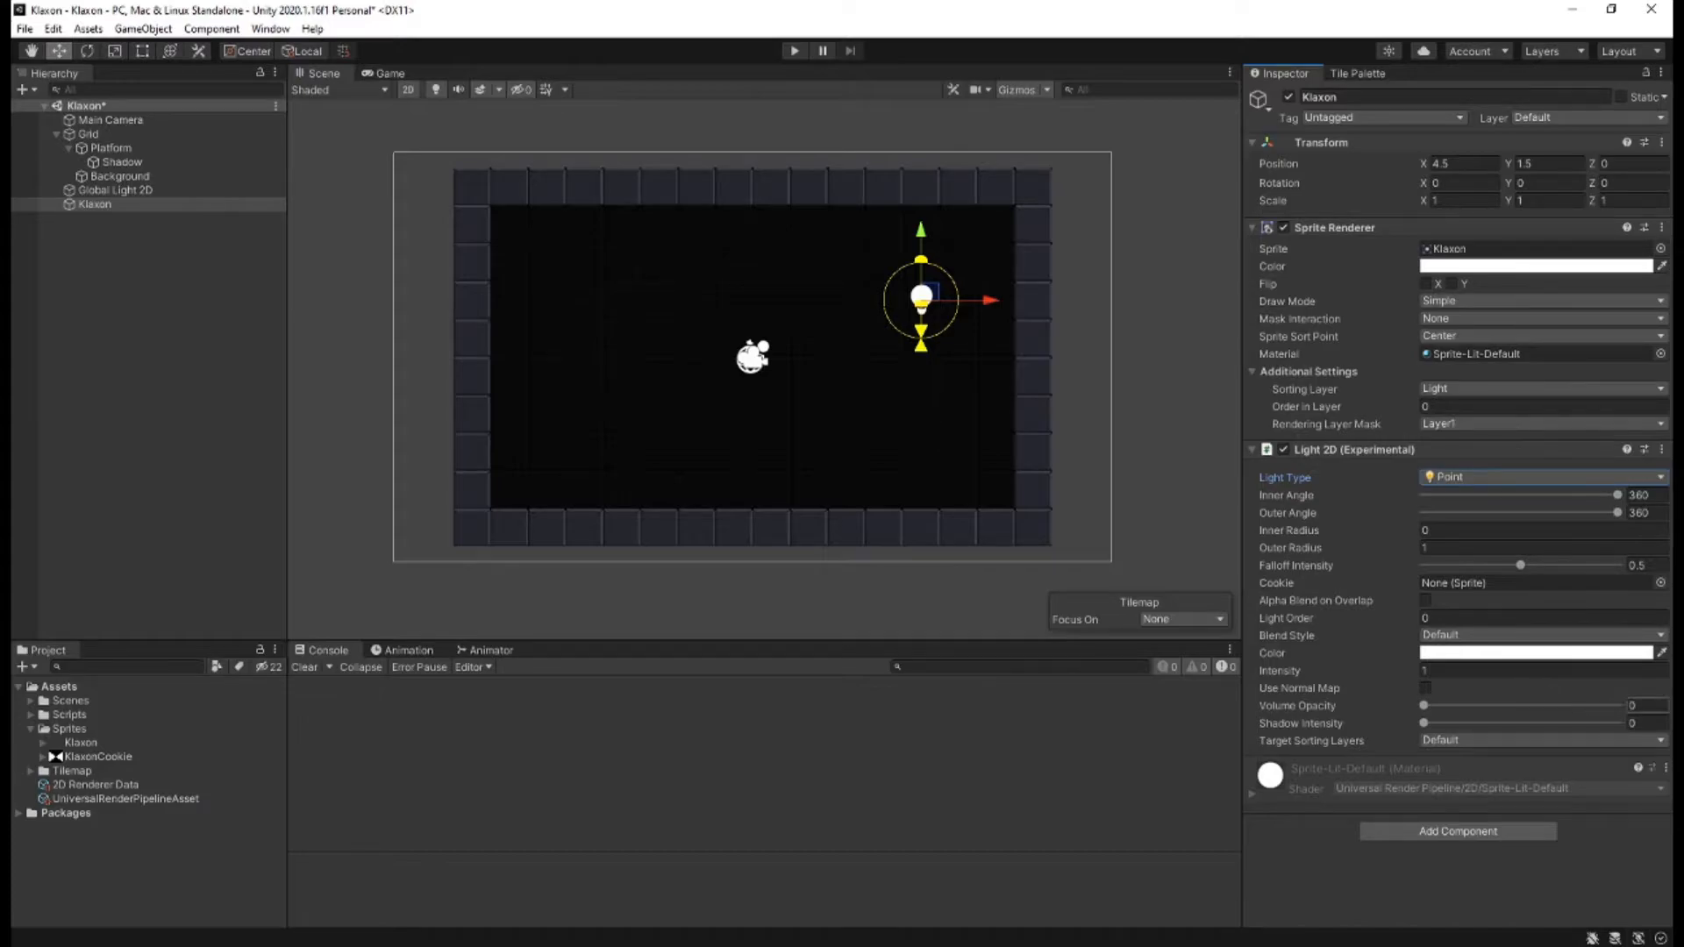
Set the Klaxon light's volume opacity to 0.16 and both its shadow intensity and shadow volume intensity to 1.
{"action": "left_click", "coordinate": [1642, 705]}
{"action": "type", "text": ".16"}
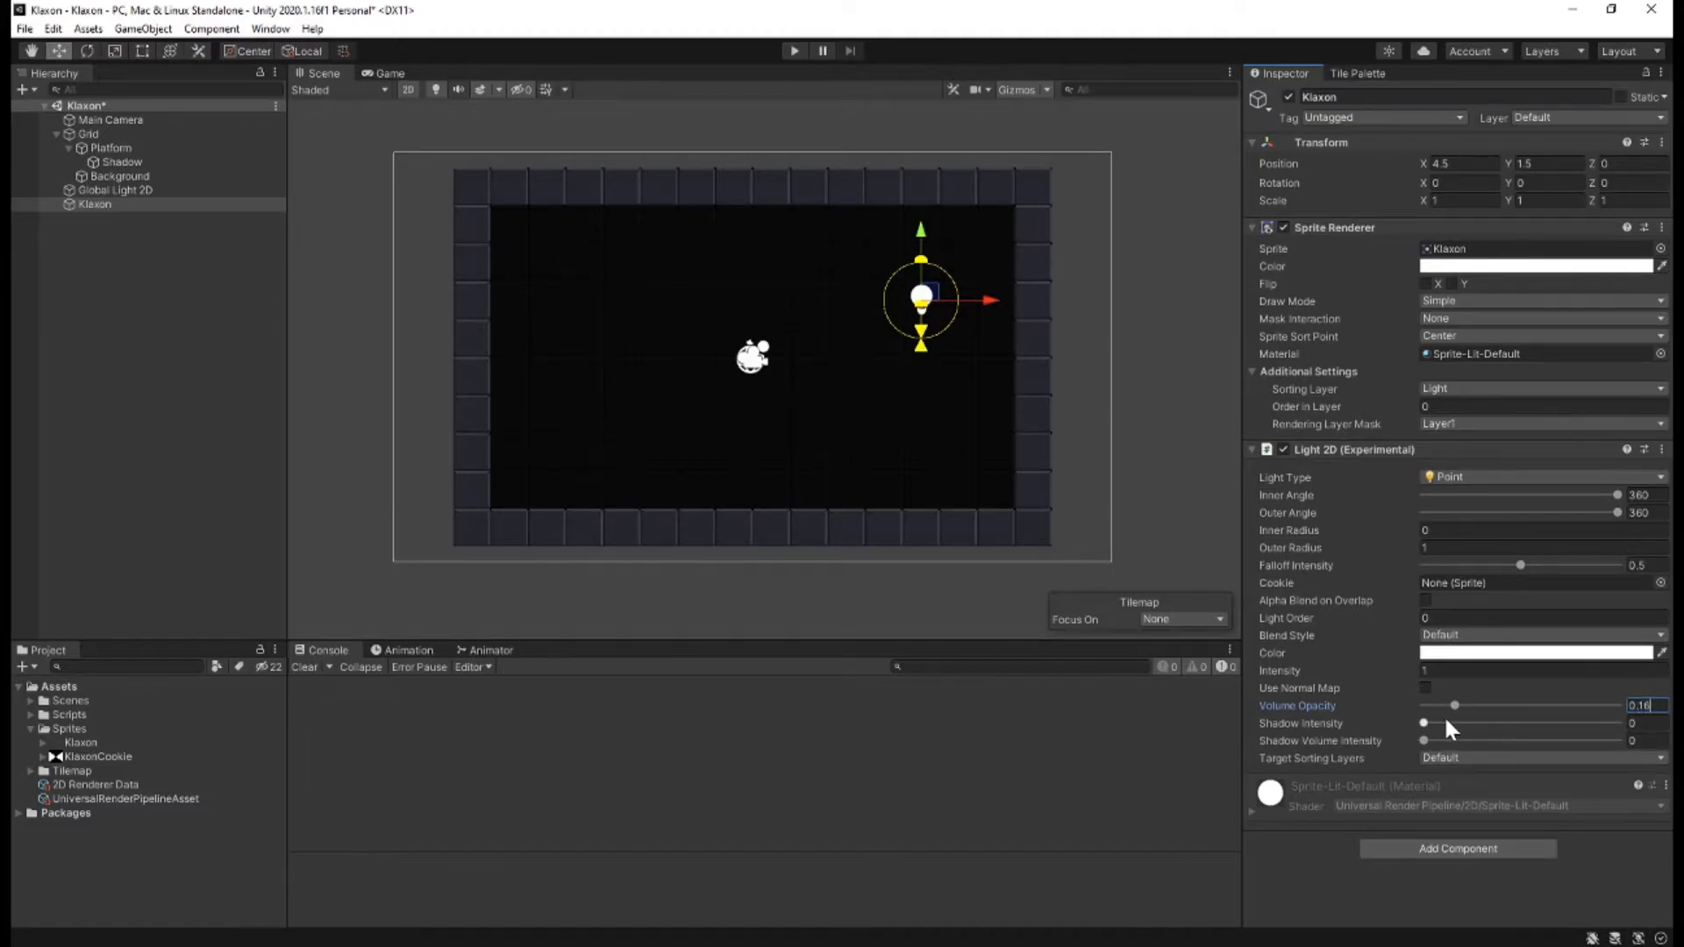
{"action": "left_click_drag", "start_coordinate": [1424, 723], "coordinate": [1667, 726]}
{"action": "left_click_drag", "start_coordinate": [1423, 740], "coordinate": [1619, 741]}
Colour the Klaxon light pure red (FF0000) and set its outer radius to 4.
{"action": "left_click", "coordinate": [1500, 653]}
{"action": "left_click_drag", "start_coordinate": [1560, 646], "coordinate": [1618, 636]}
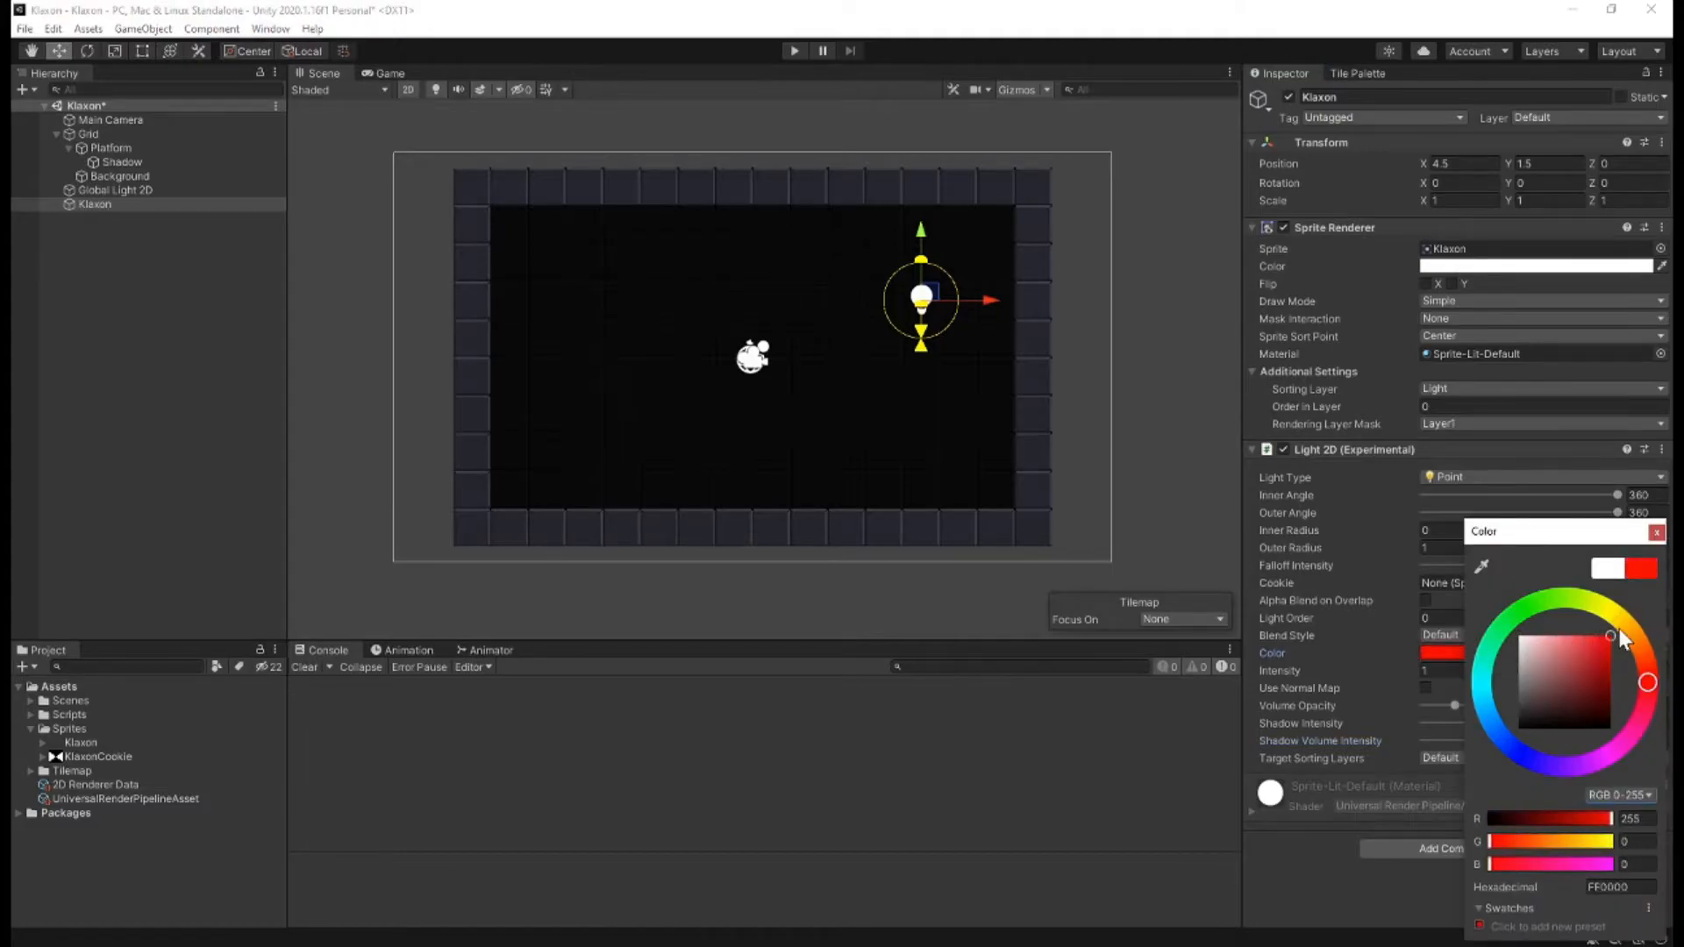
{"action": "left_click", "coordinate": [1386, 551]}
{"action": "left_click", "coordinate": [1444, 548]}
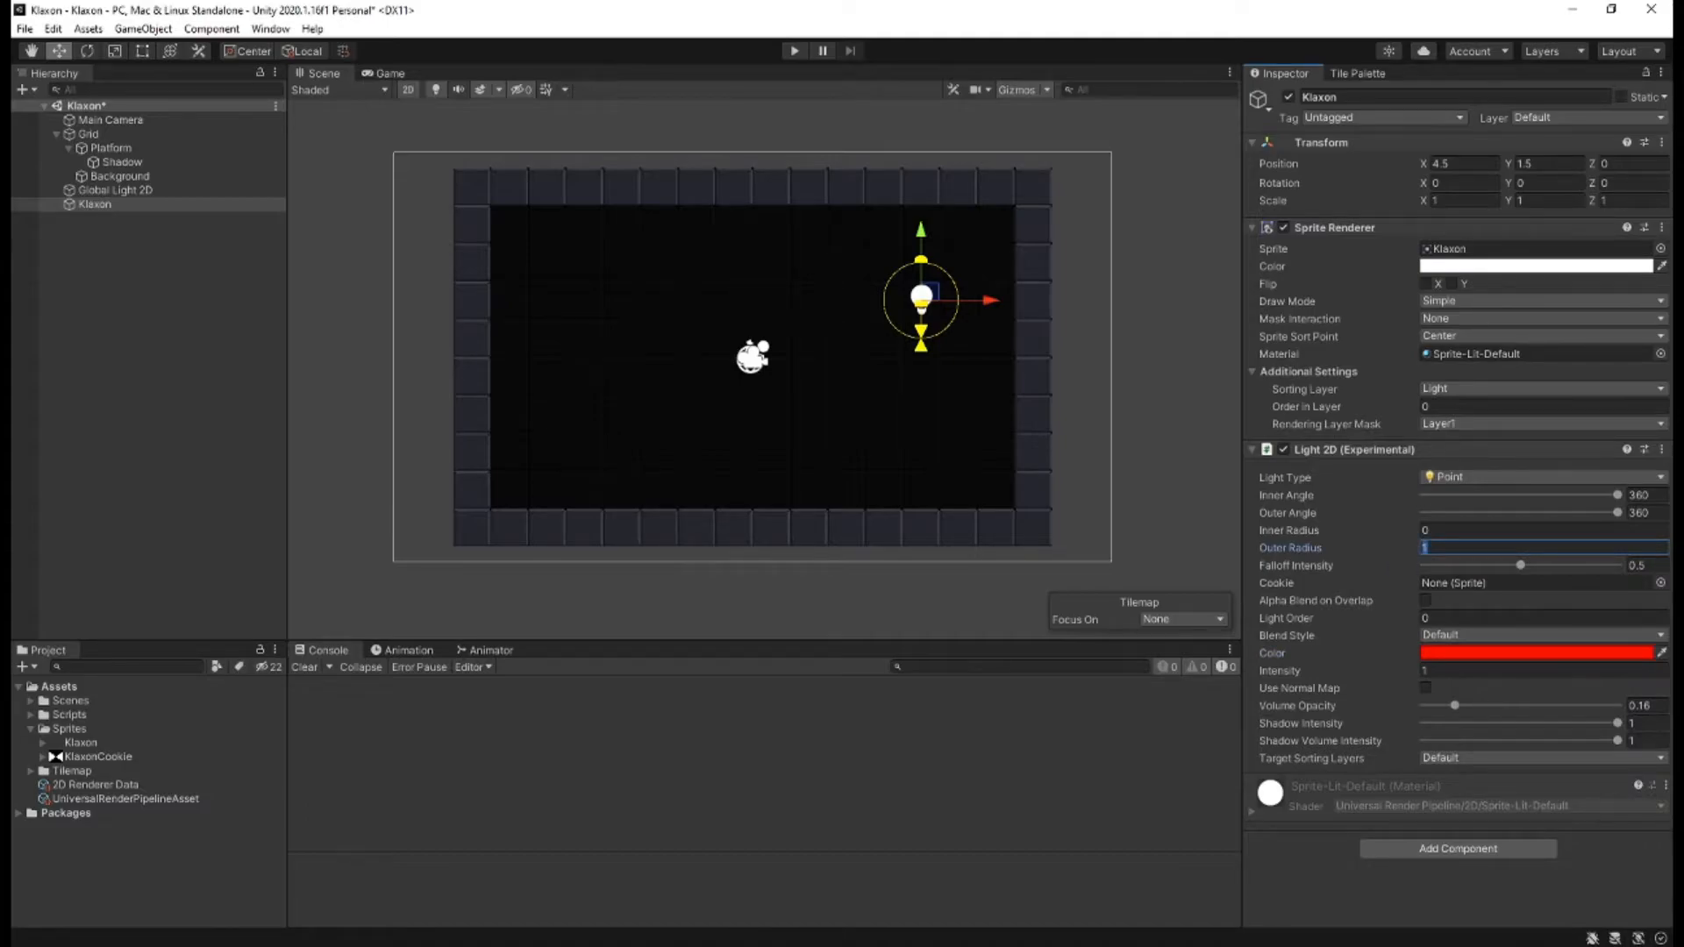
{"action": "type", "text": "4"}
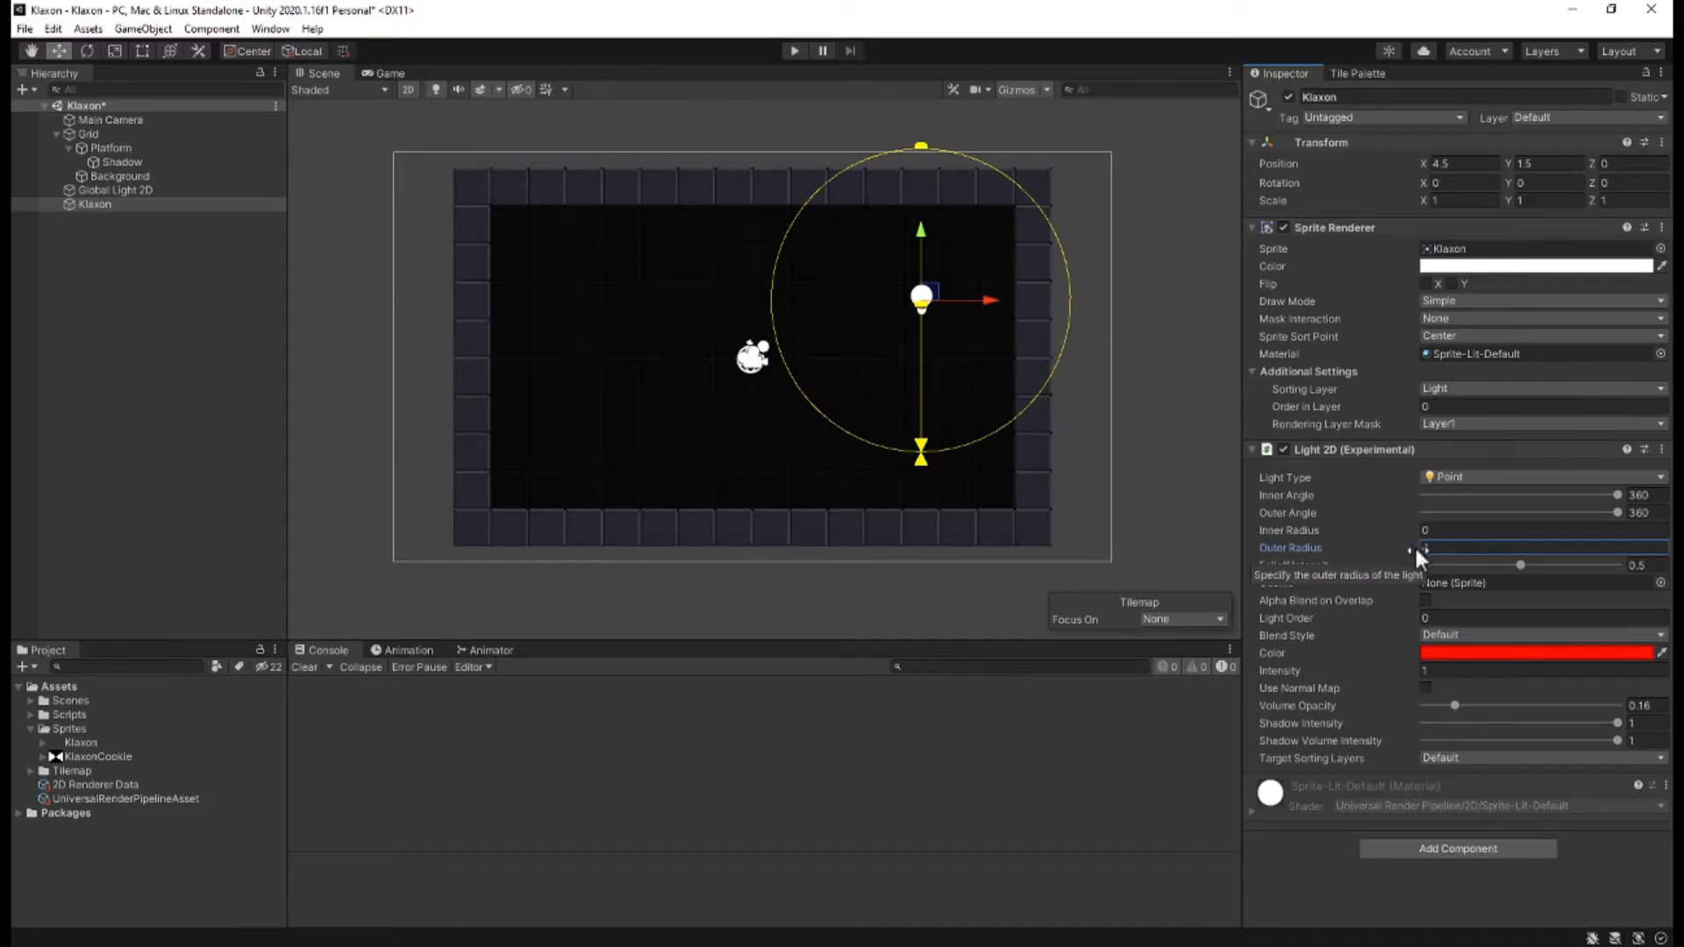
Limit the Klaxon light's target sorting layers to Background and Platform.
{"action": "left_click", "coordinate": [1482, 760]}
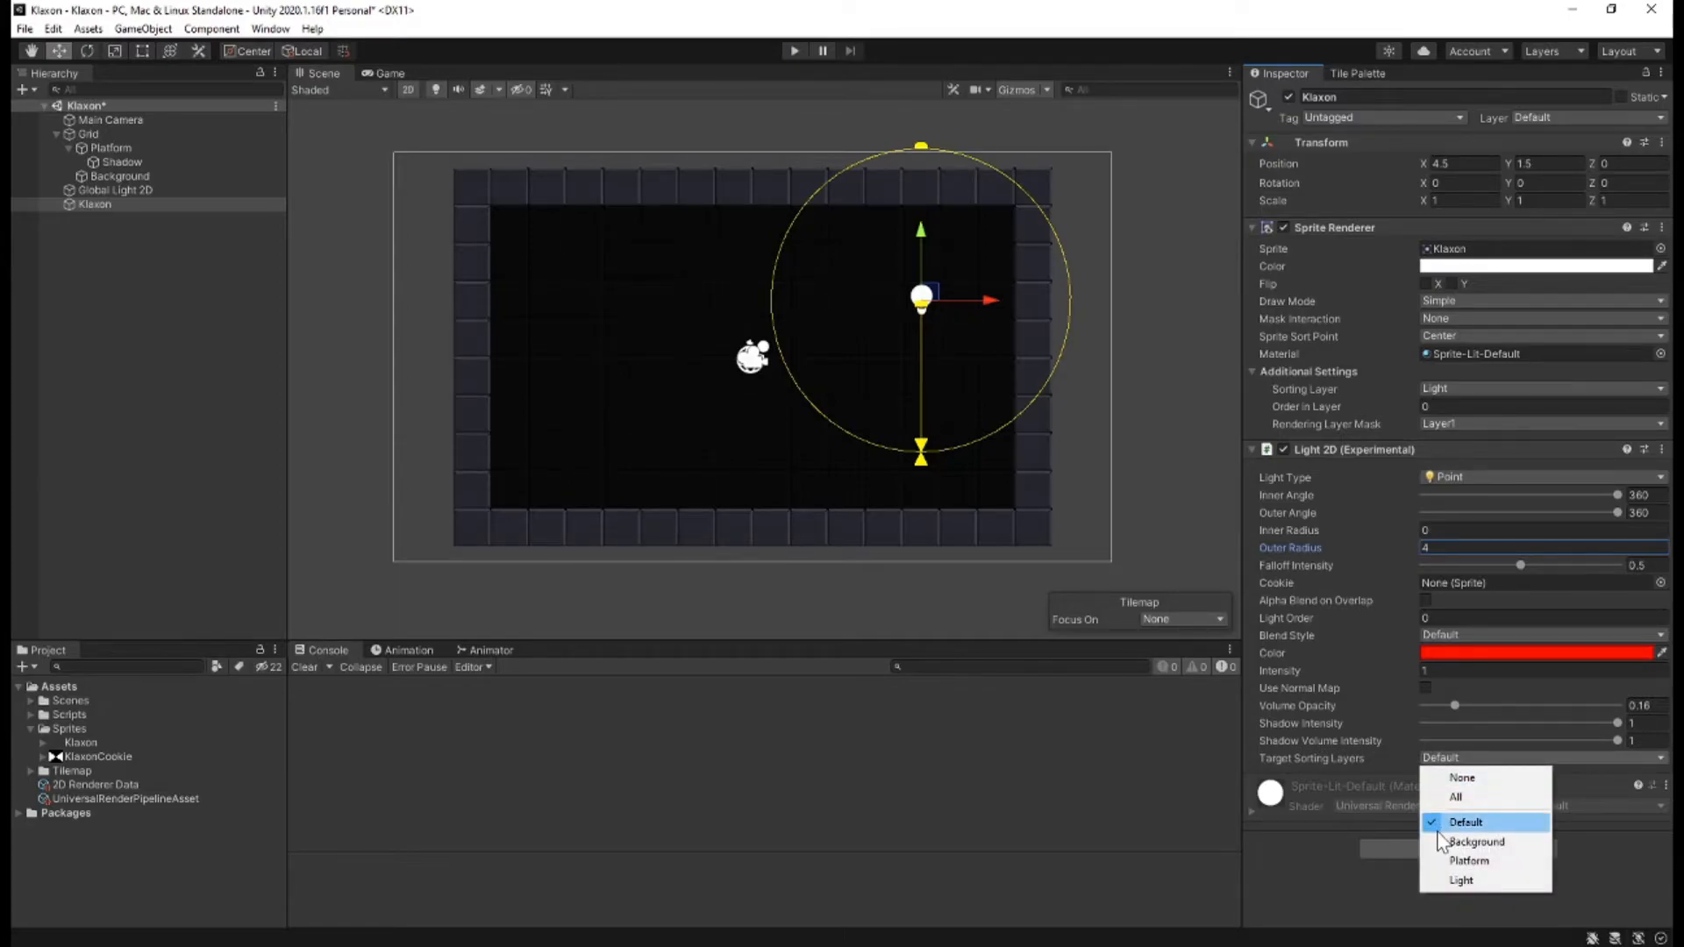
{"action": "left_click", "coordinate": [1460, 778]}
{"action": "left_click", "coordinate": [1444, 756]}
{"action": "left_click", "coordinate": [1476, 841]}
{"action": "left_click", "coordinate": [1447, 756]}
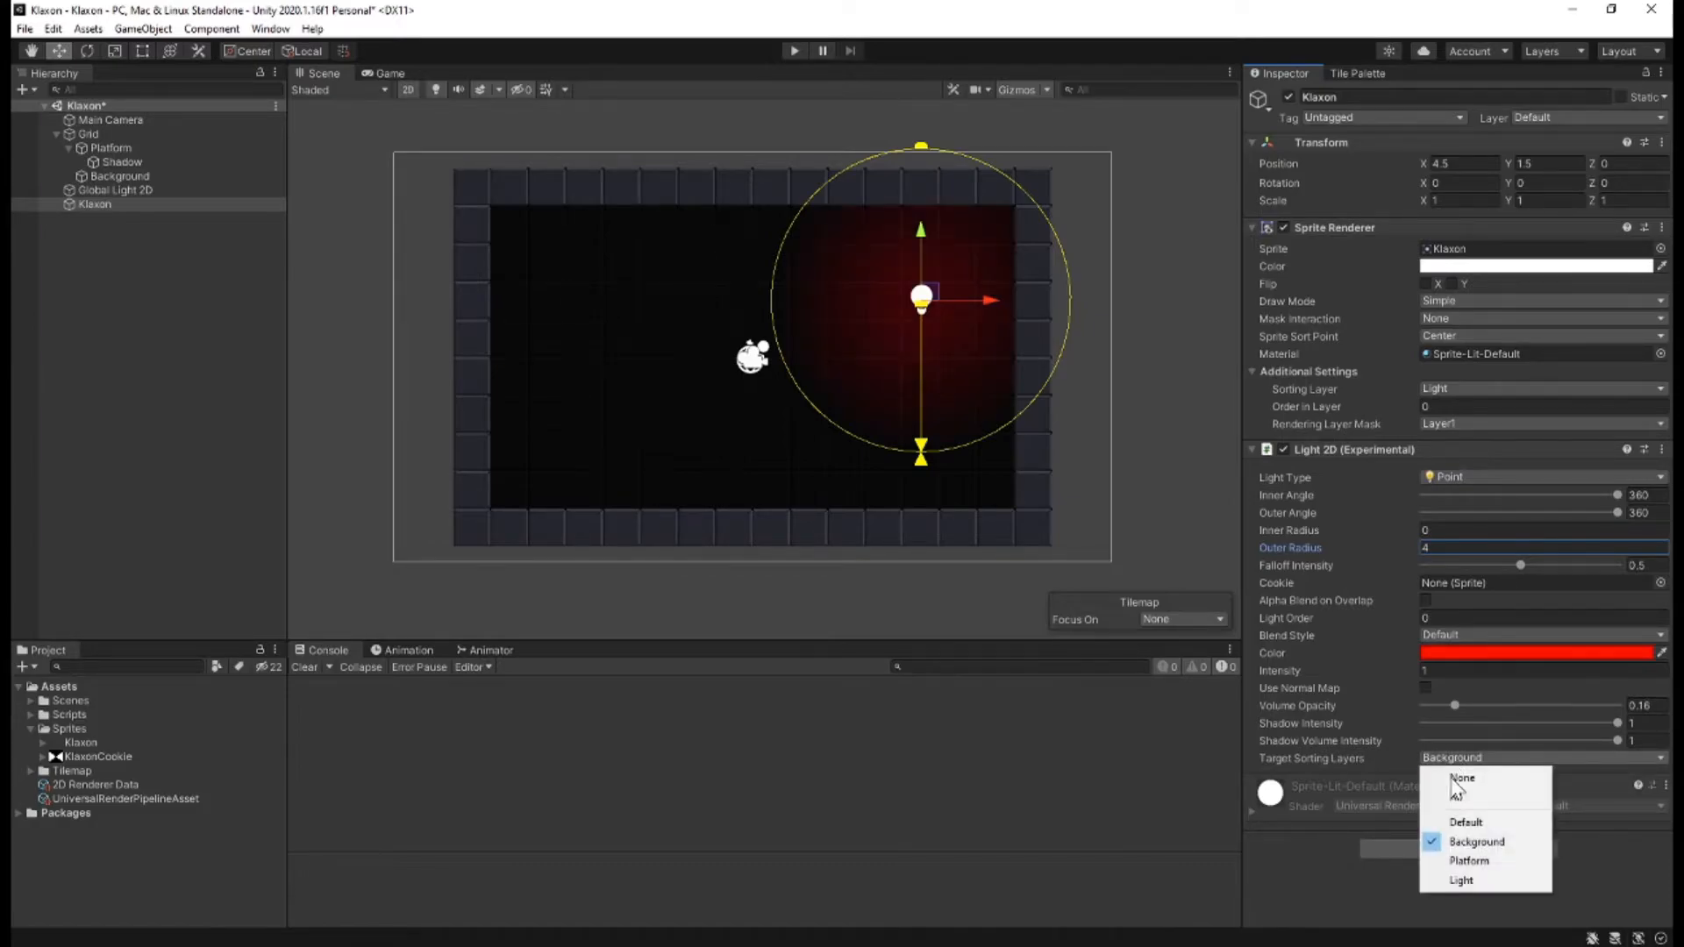
{"action": "left_click", "coordinate": [1456, 861]}
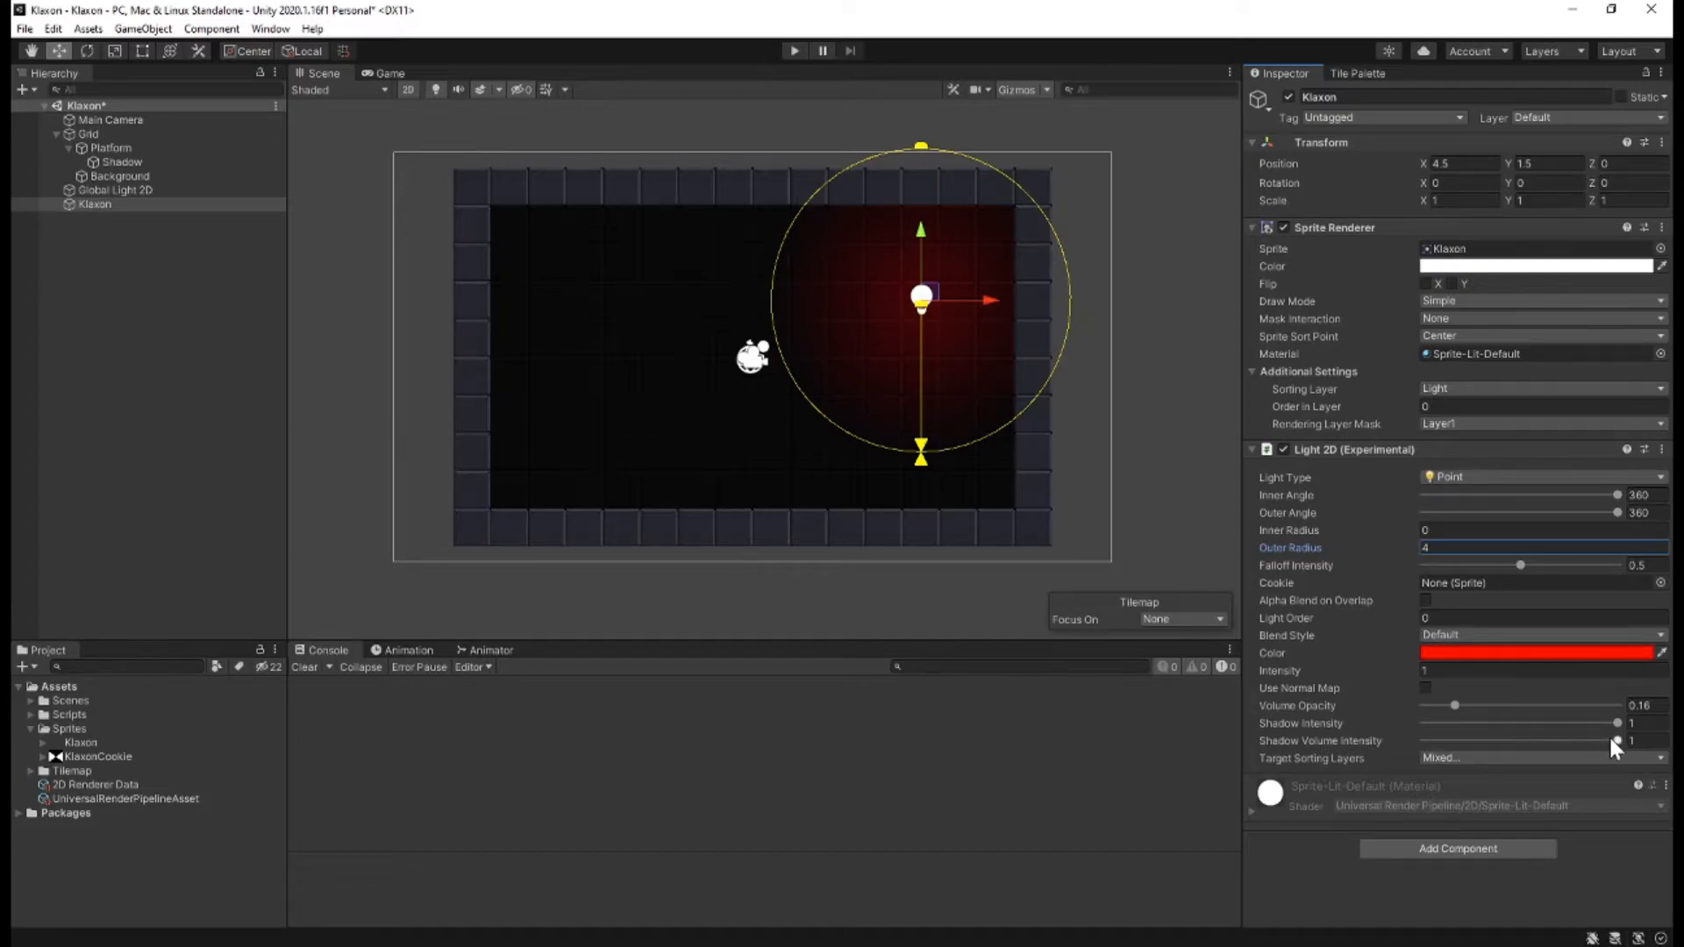
Disable the Shadow object's Shadow Caster 2D to compare the wall lighting, and enable it again.
{"action": "left_click", "coordinate": [114, 162]}
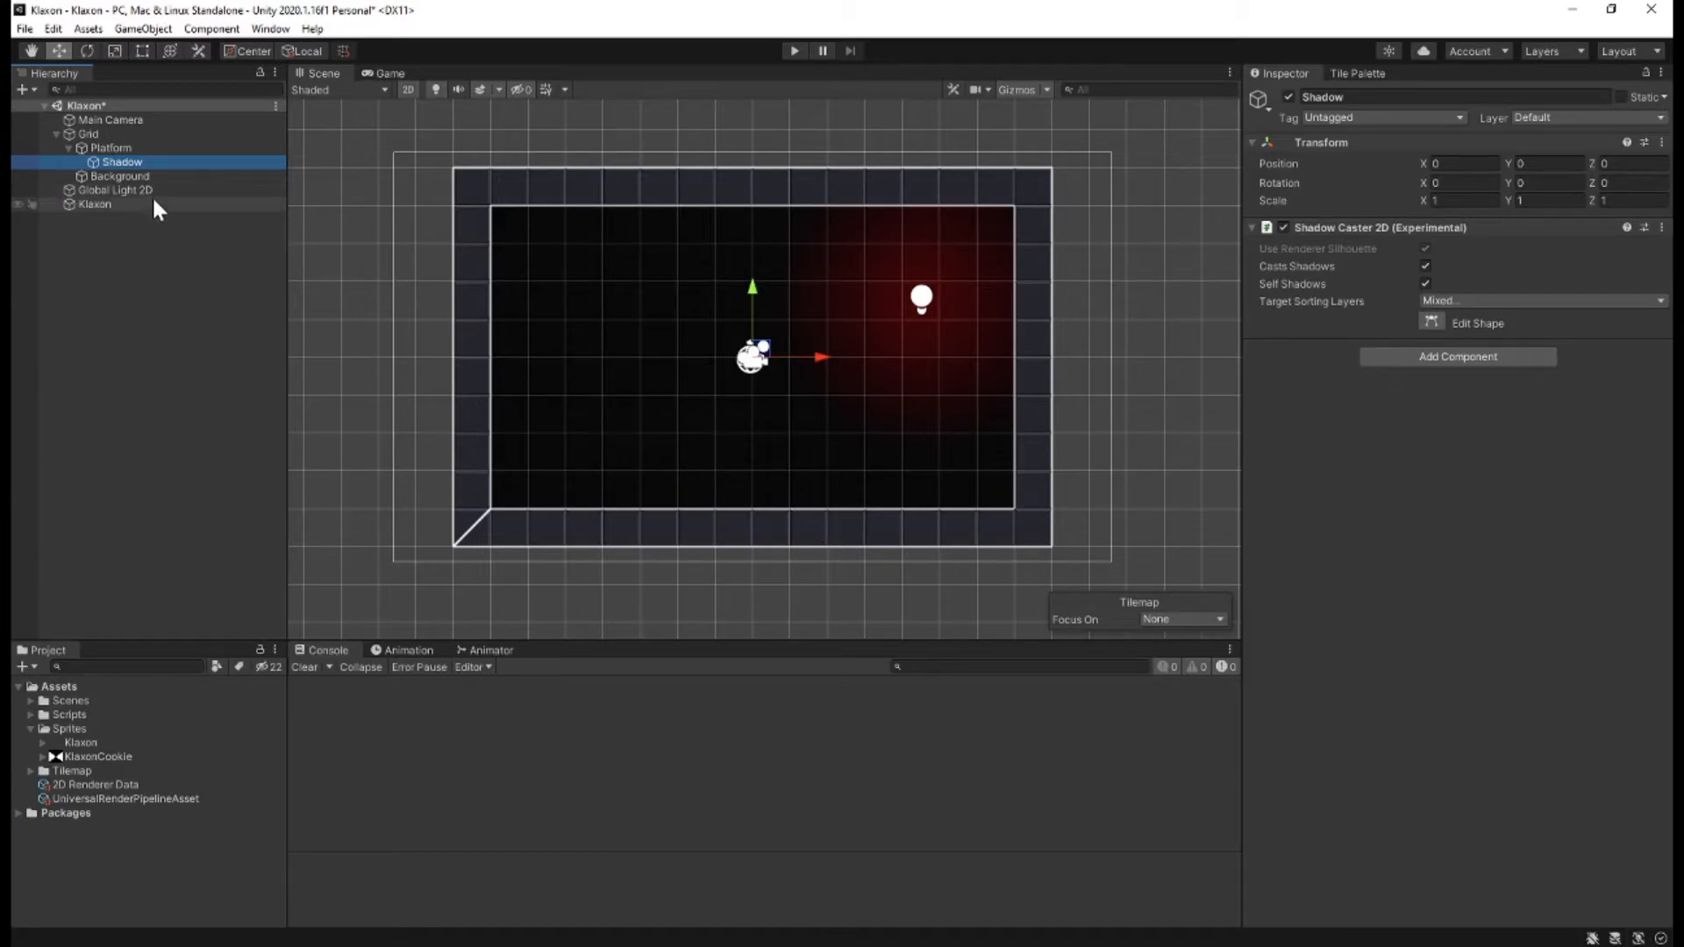
{"action": "left_click", "coordinate": [1285, 228]}
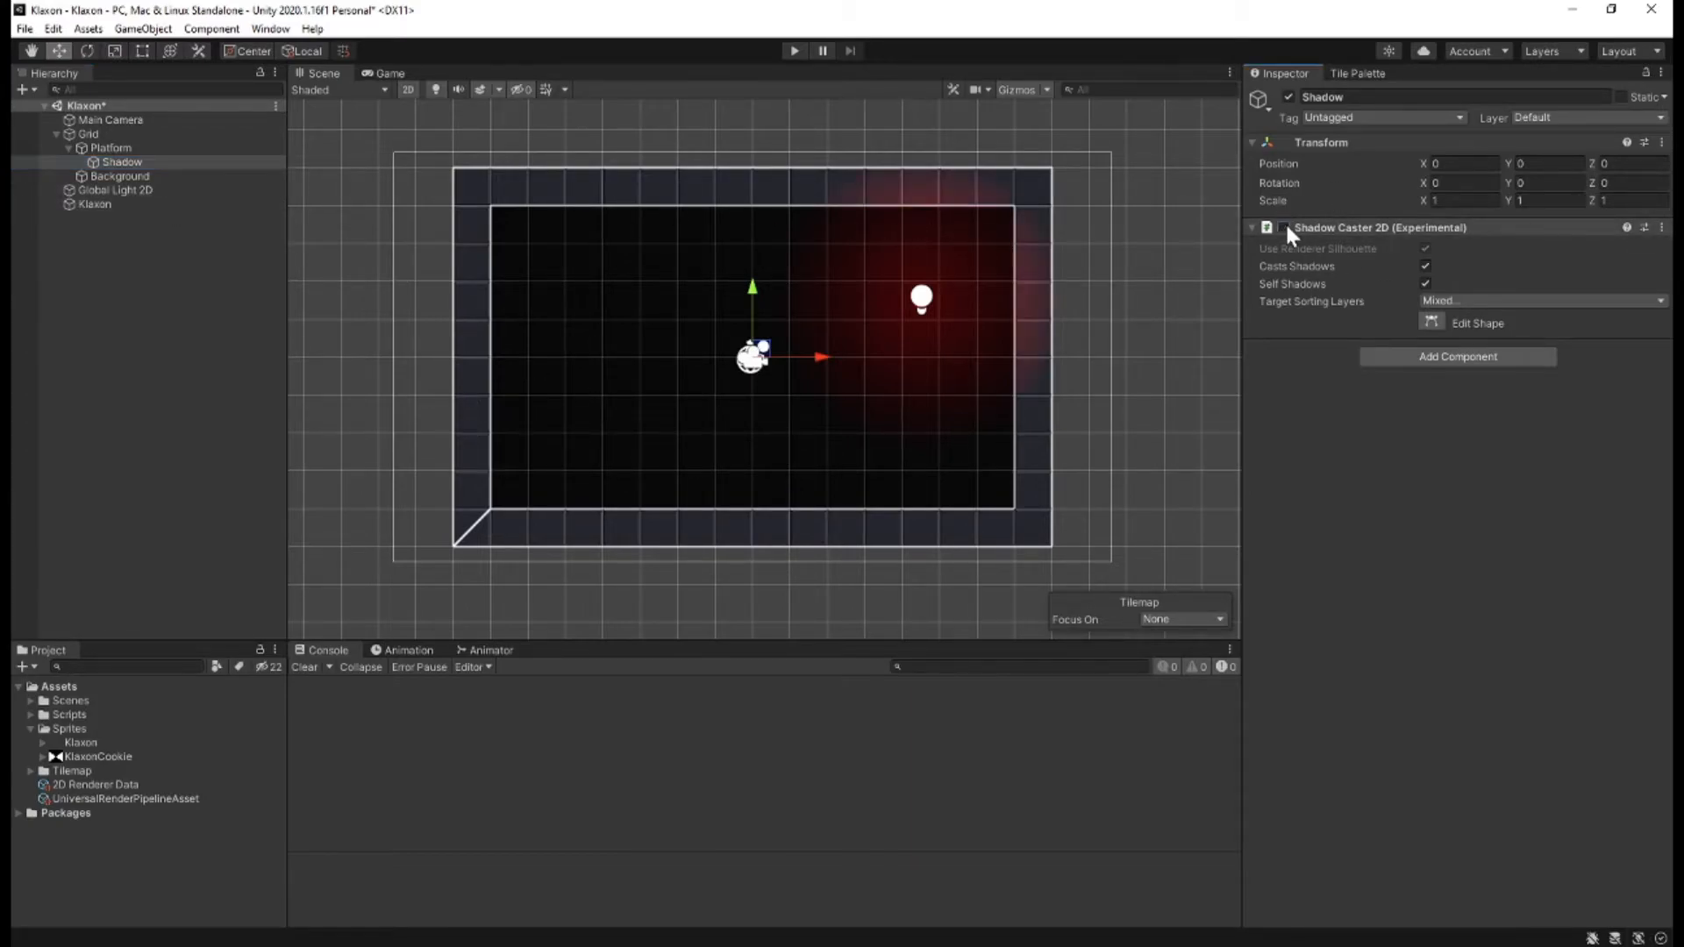
{"action": "left_click", "coordinate": [1284, 228]}
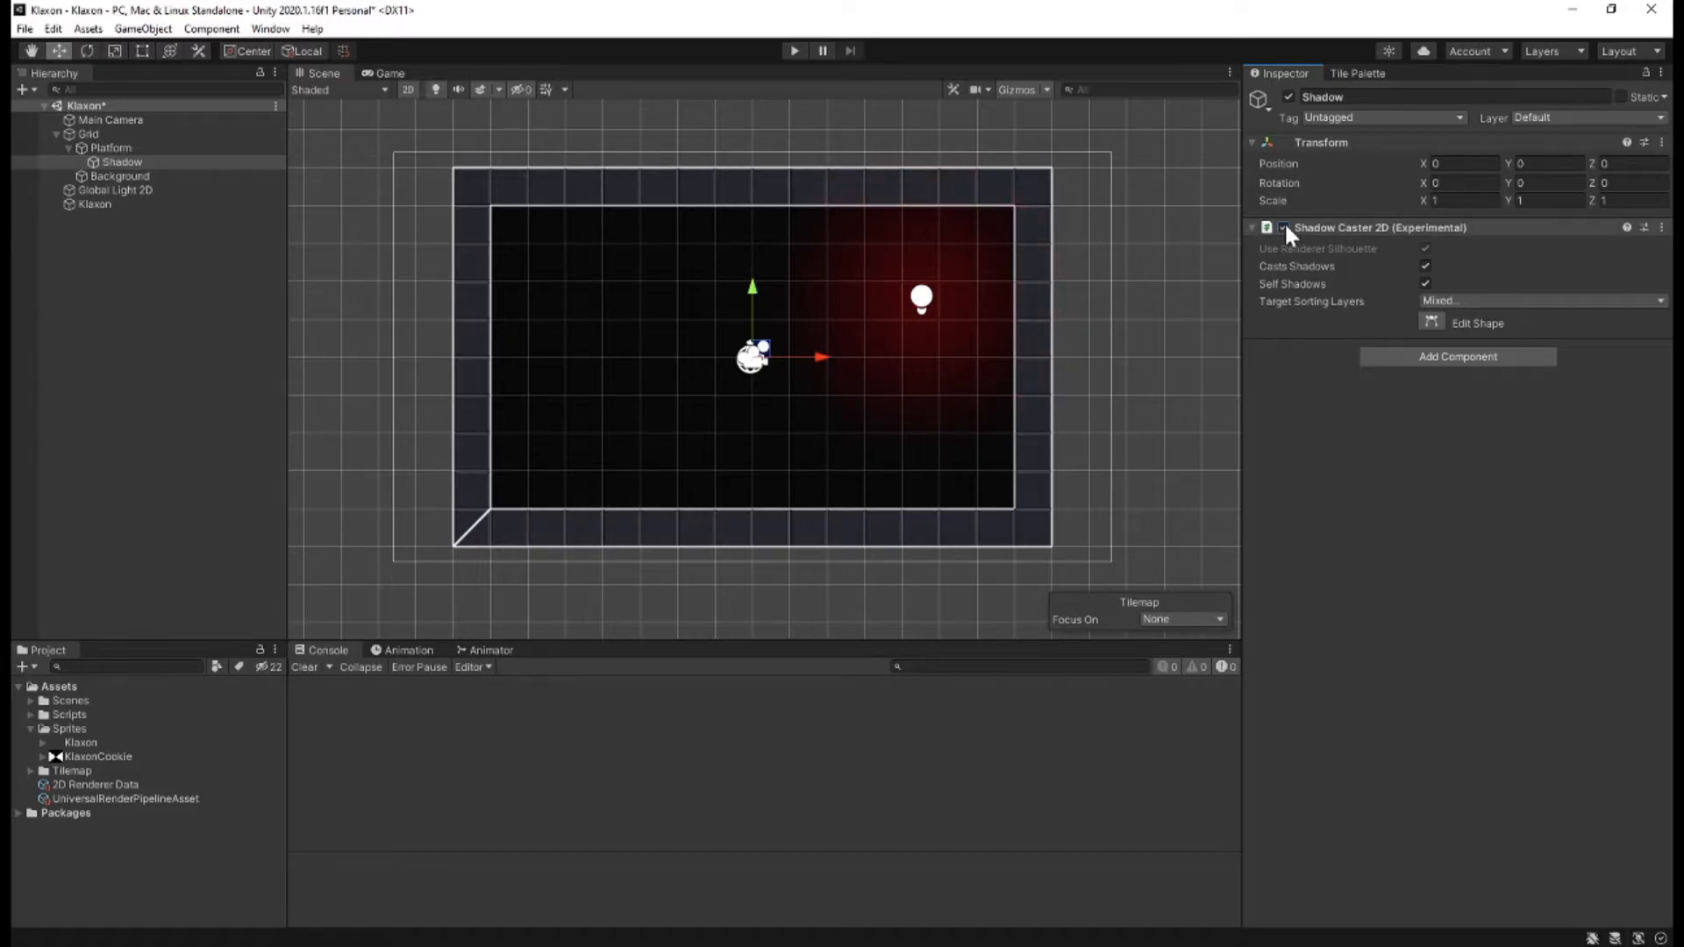
Lower the Klaxon light's shadow intensity to 0 to see its effect, and restore it to 1.
{"action": "left_click", "coordinate": [120, 207]}
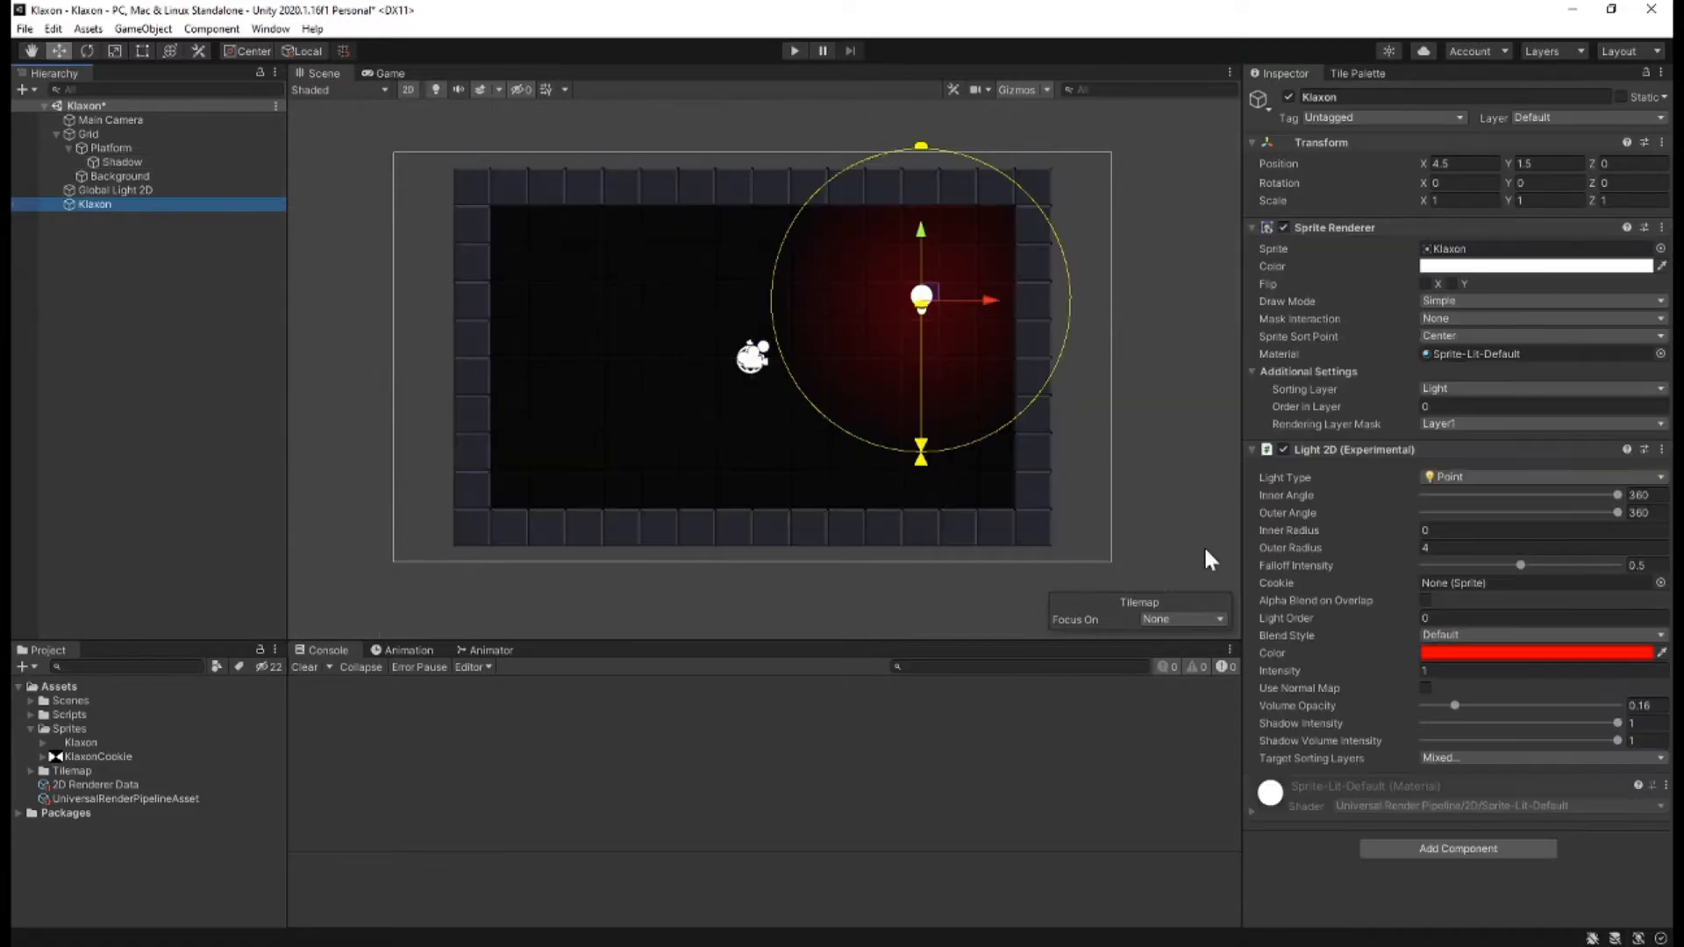
{"action": "left_click_drag", "start_coordinate": [1597, 727], "coordinate": [1393, 712]}
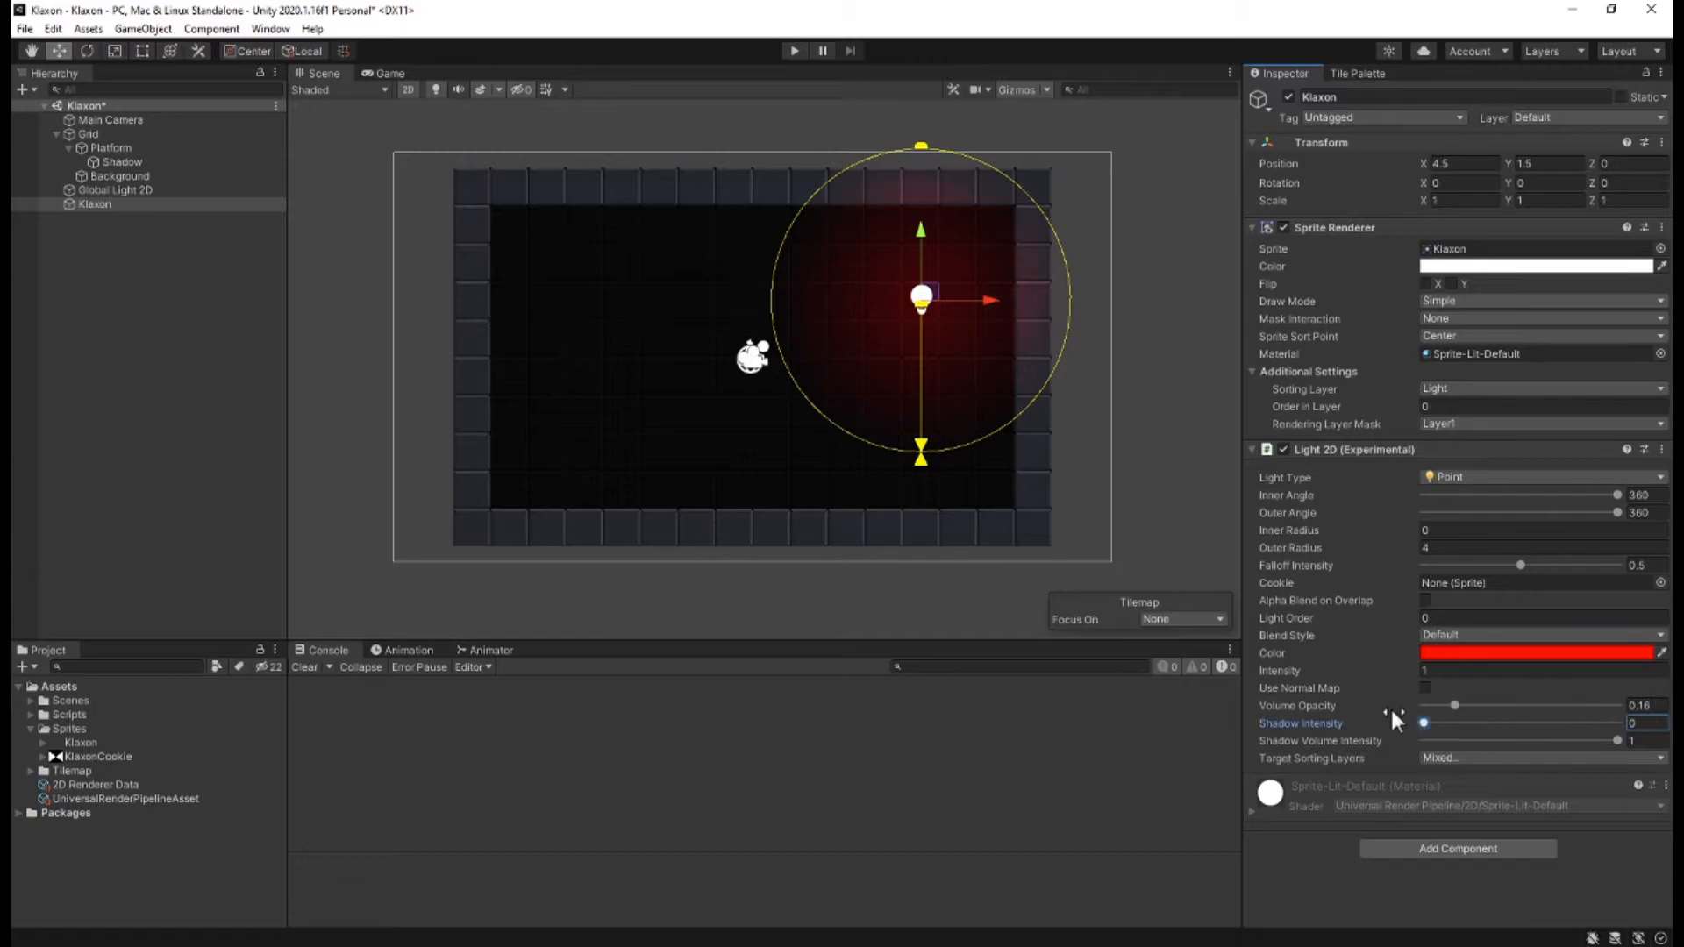
{"action": "left_click", "coordinate": [1604, 741]}
{"action": "mouse_move", "coordinate": [1597, 739]}
{"action": "left_mouse_down"}
{"action": "mouse_move", "coordinate": [1376, 728]}
{"action": "mouse_move", "coordinate": [1623, 728]}
{"action": "left_mouse_up"}
{"action": "left_click", "coordinate": [1622, 725]}
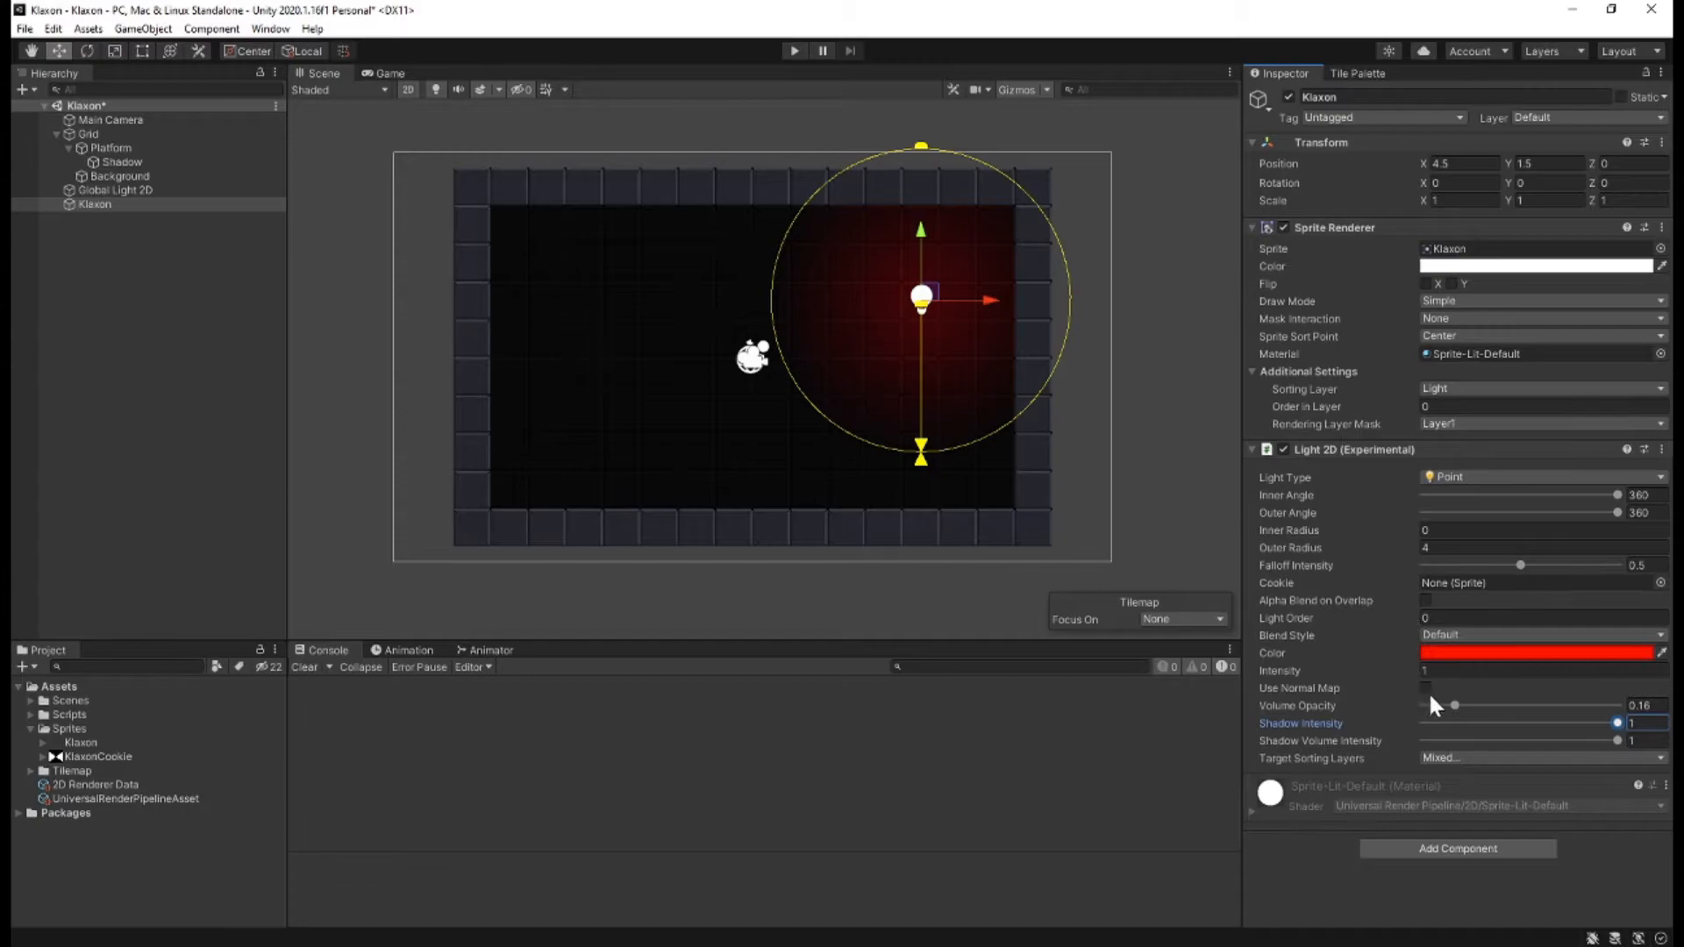
Set the Klaxon light's intensity to 3 and its inner radius to 1.
{"action": "left_click", "coordinate": [1403, 670]}
{"action": "type", "text": "2"}
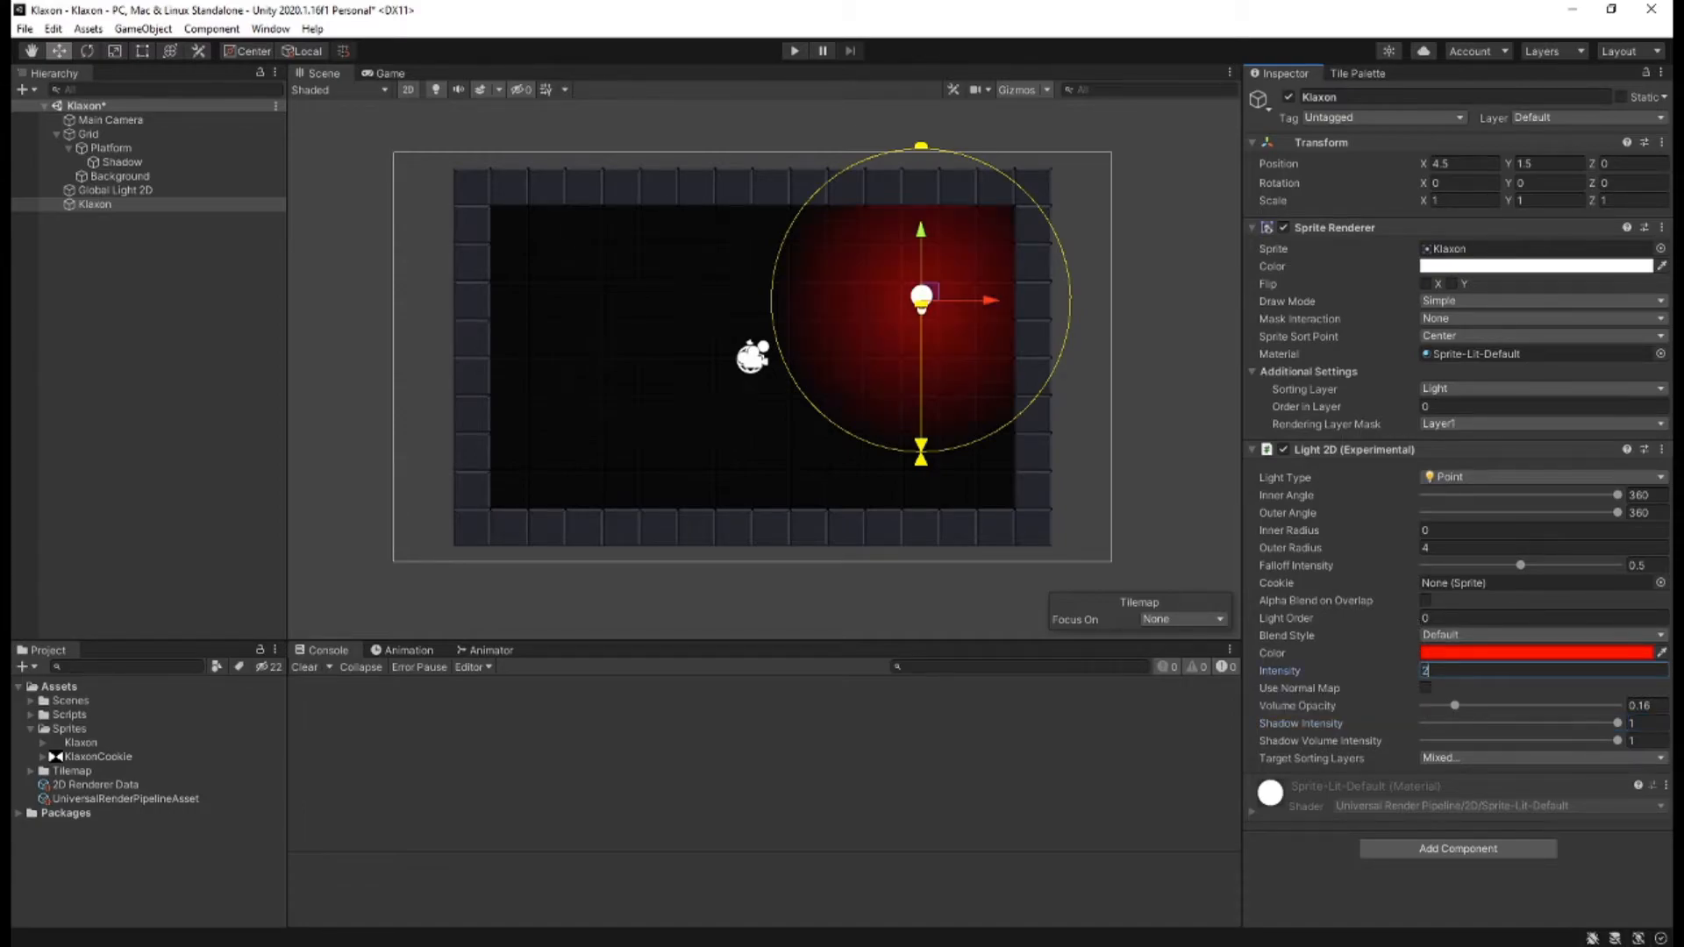
{"action": "key", "text": "BackSpace"}
{"action": "type", "text": "3"}
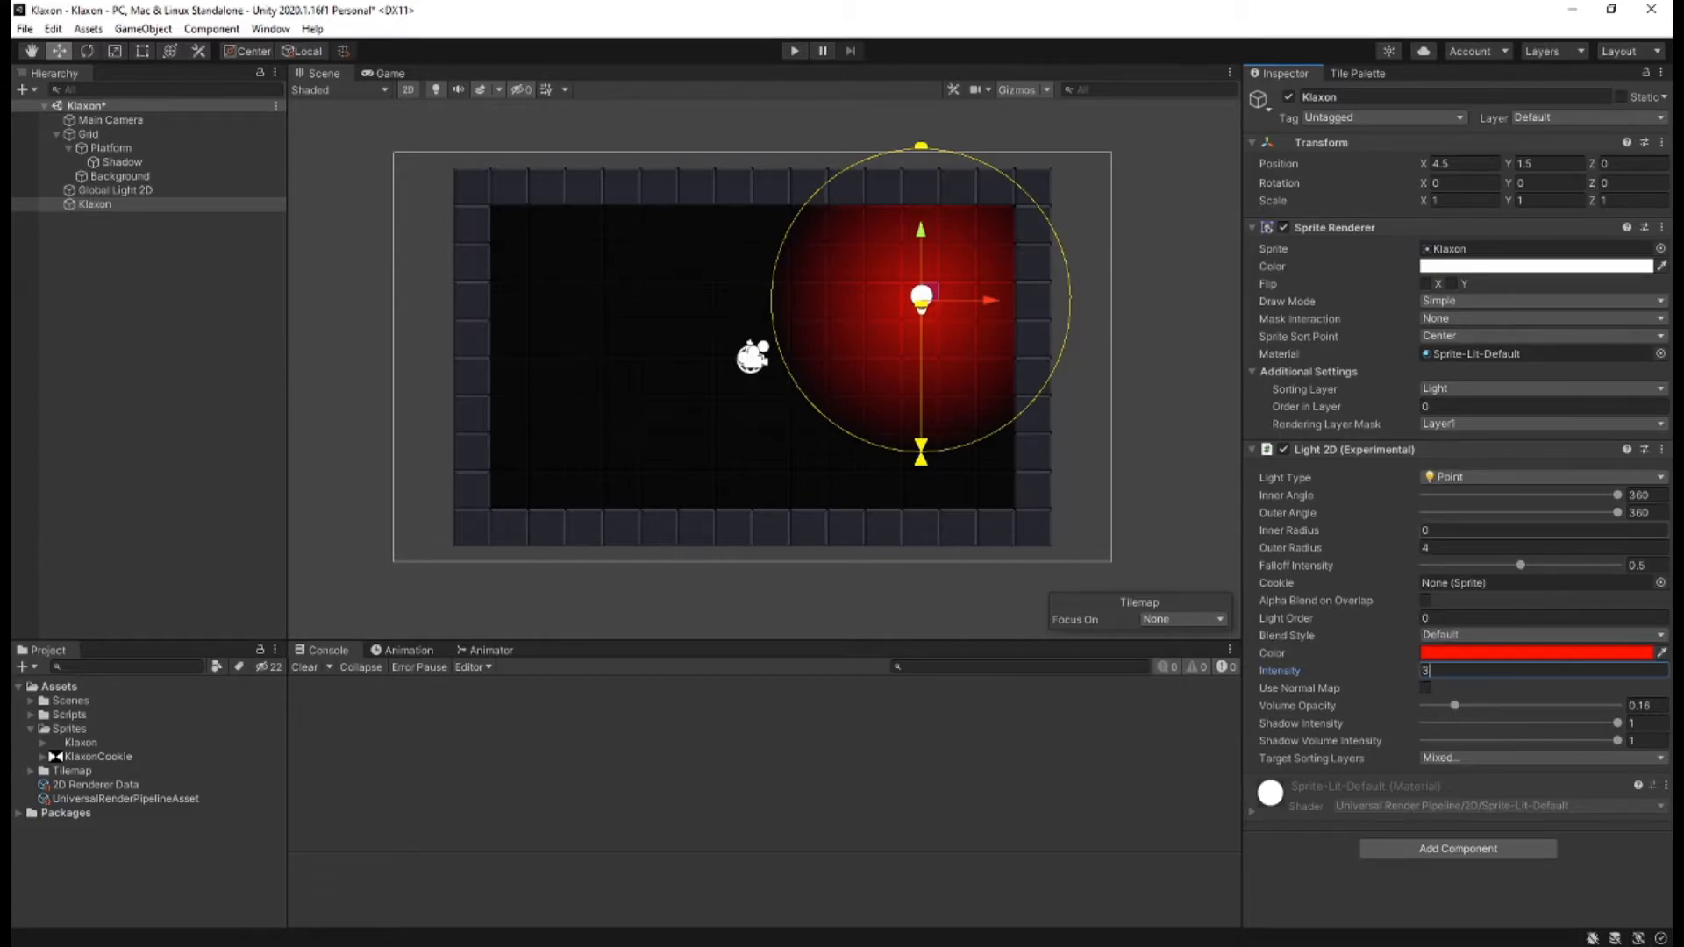
{"action": "left_click", "coordinate": [1397, 528]}
{"action": "type", "text": "1"}
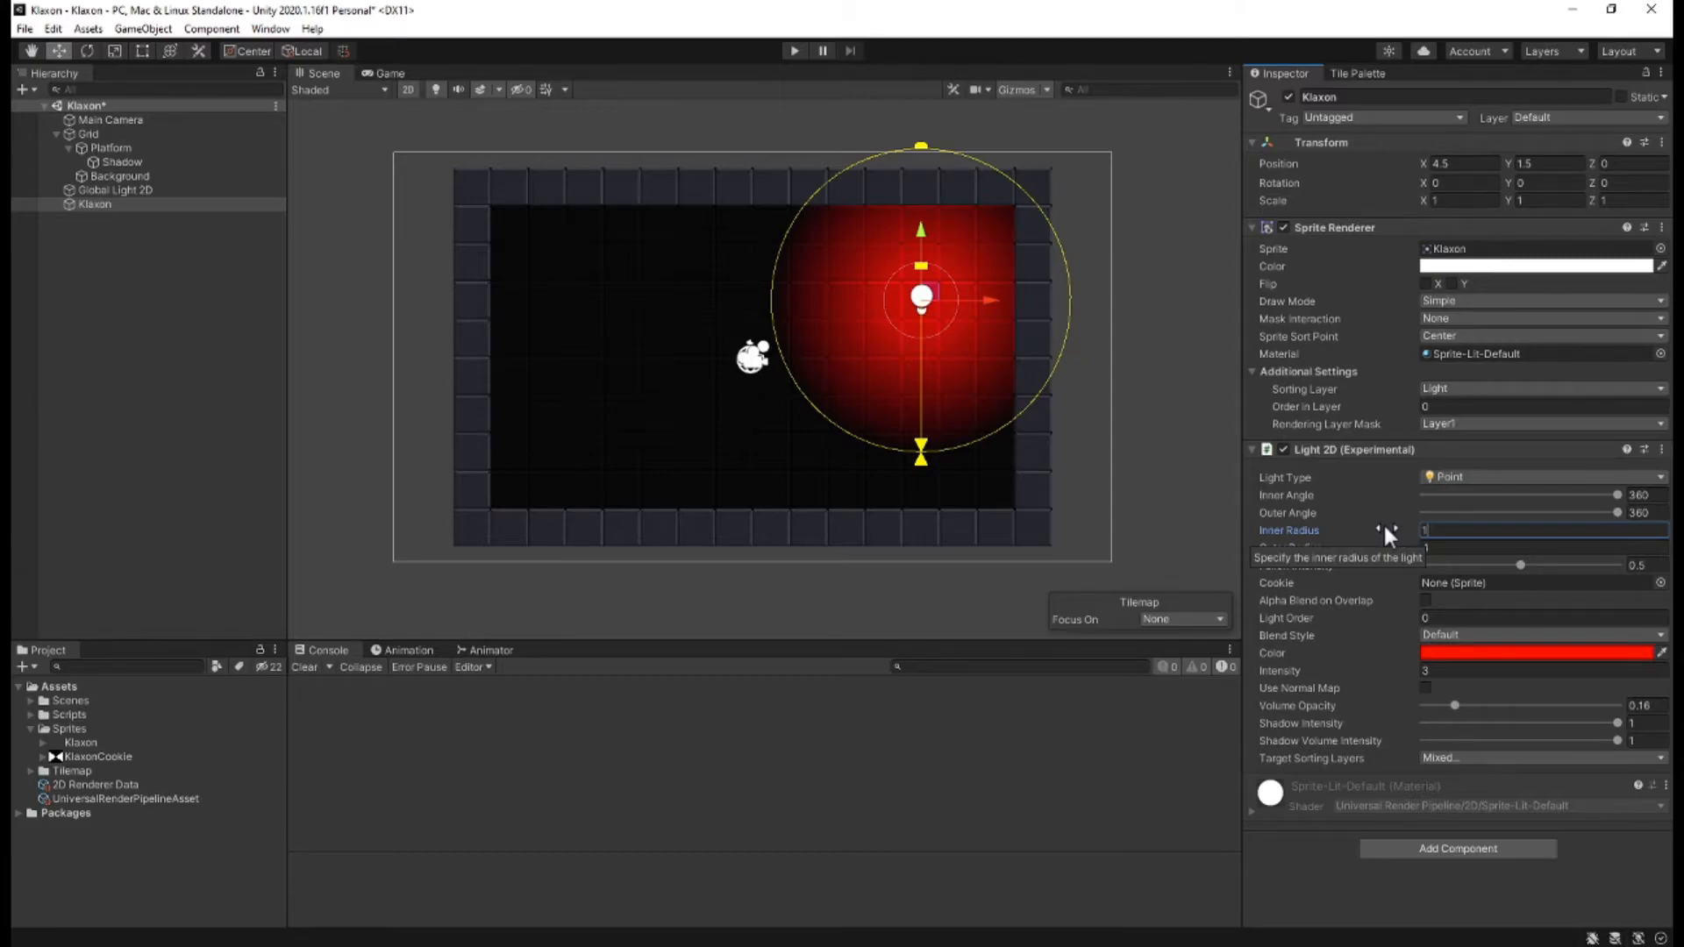
{"action": "left_click", "coordinate": [1288, 891]}
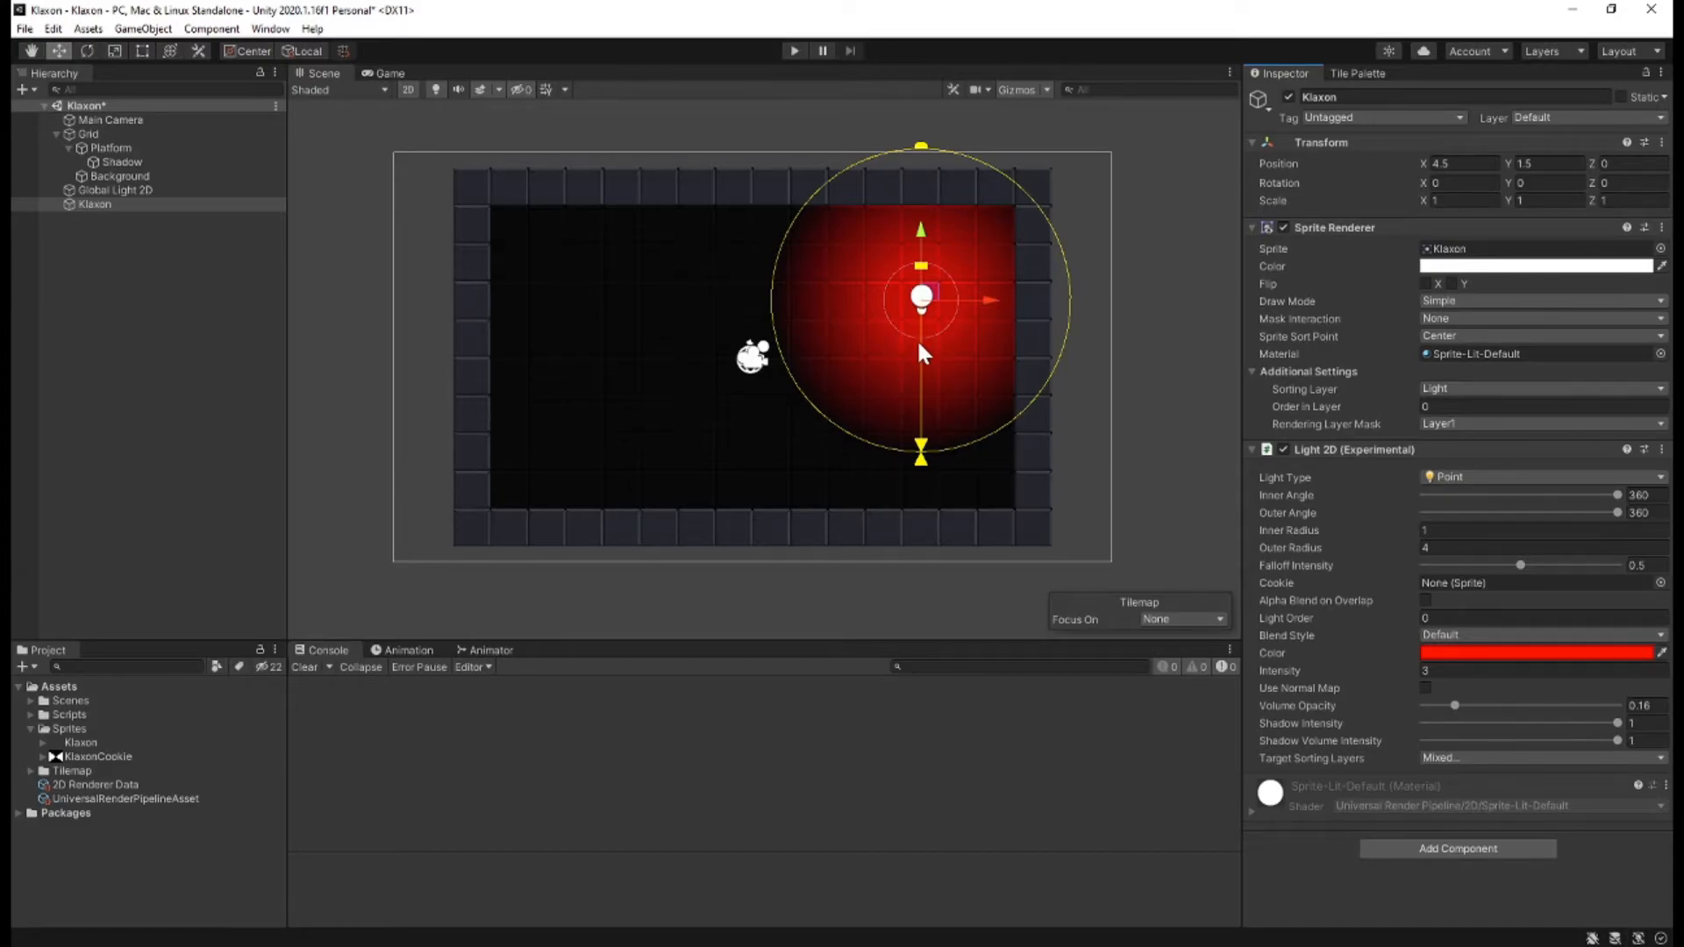
Play the scene to preview the Klaxon's red light without a cookie, and stop the playback.
{"action": "left_click", "coordinate": [793, 49]}
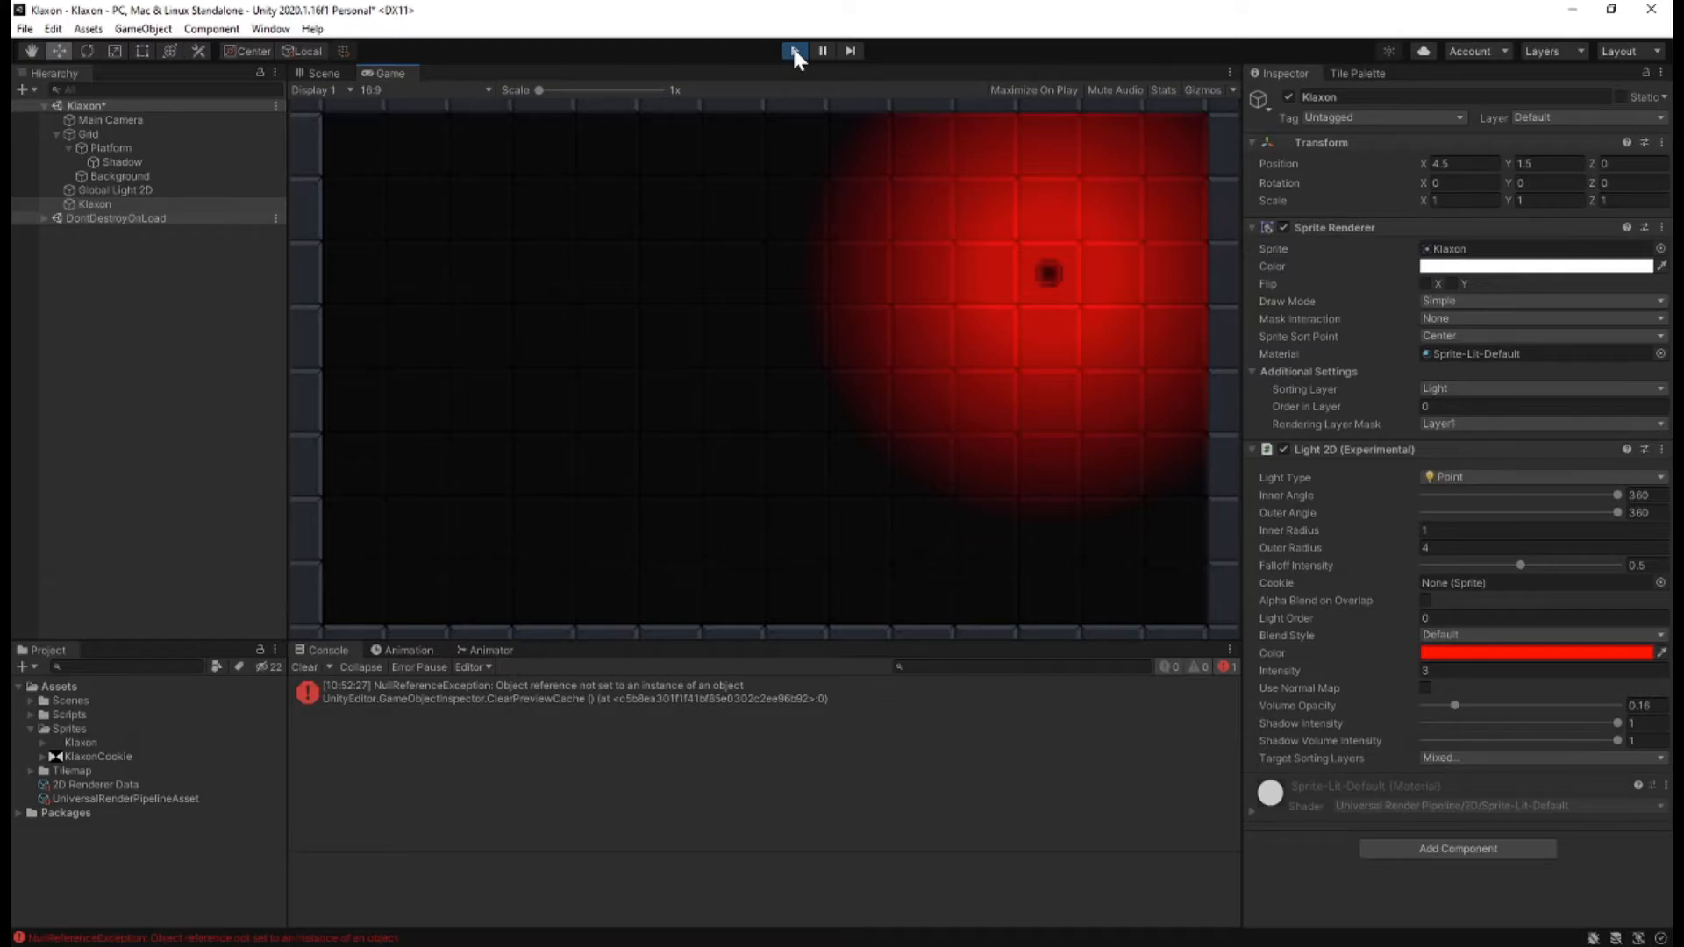
{"action": "left_click", "coordinate": [793, 51]}
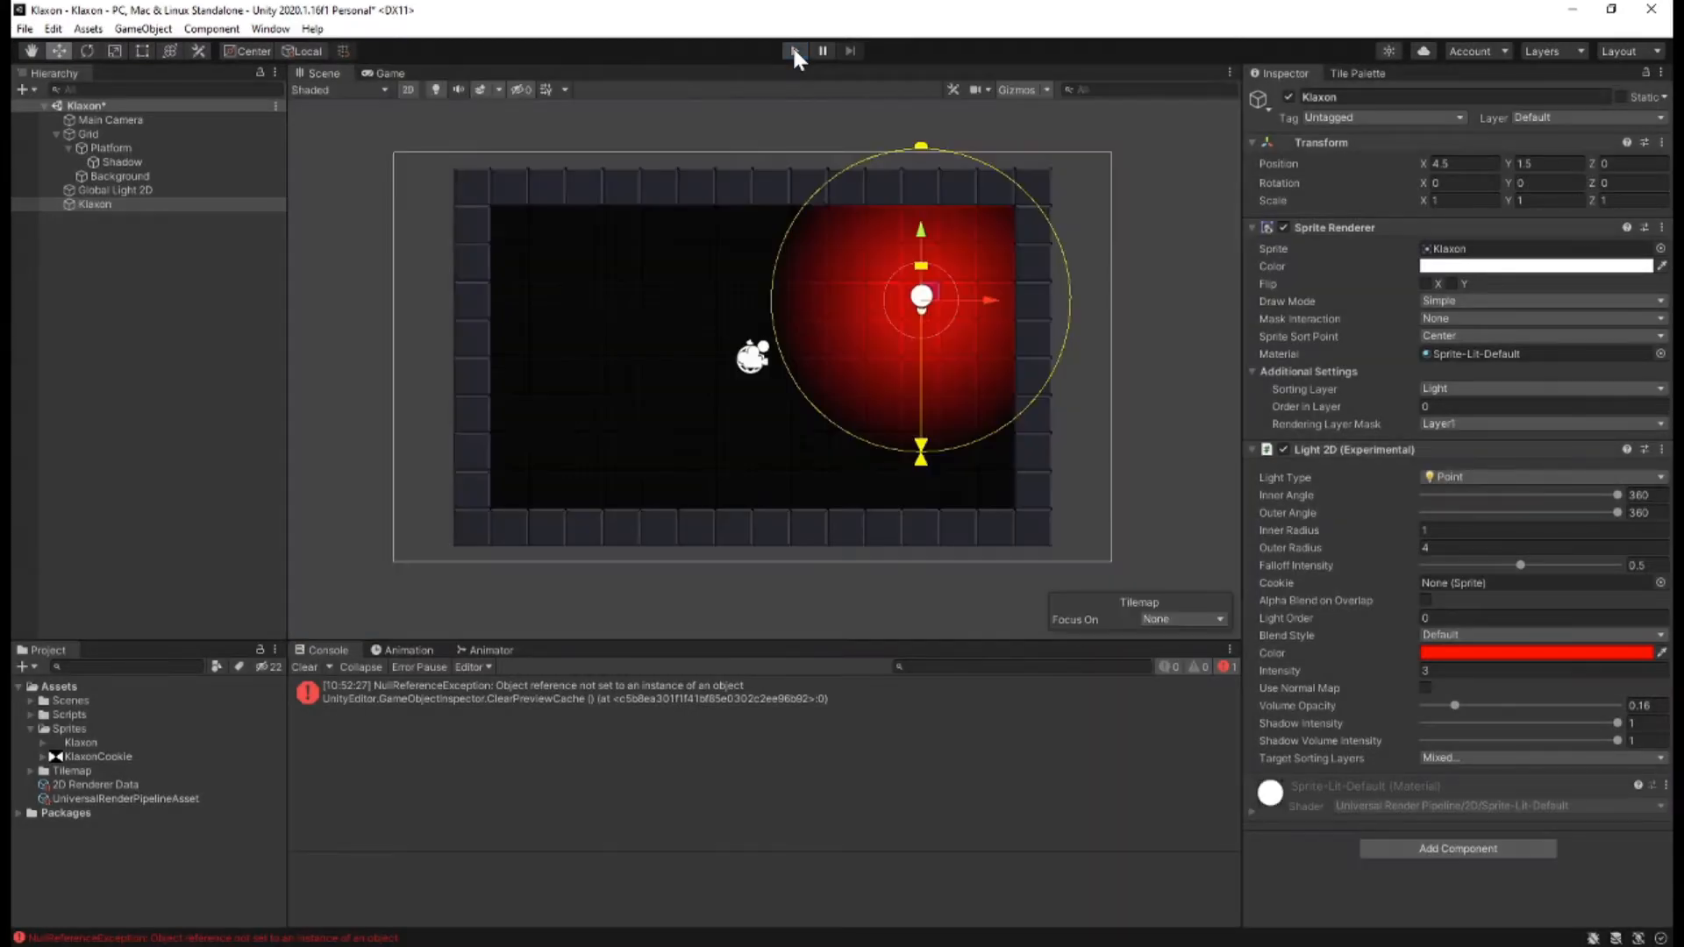
Assign the KlaxonCookie sprite as the Klaxon light's cookie and preview the beams at an enlarged scale in play mode.
{"action": "left_click_drag", "start_coordinate": [109, 755], "coordinate": [1445, 581]}
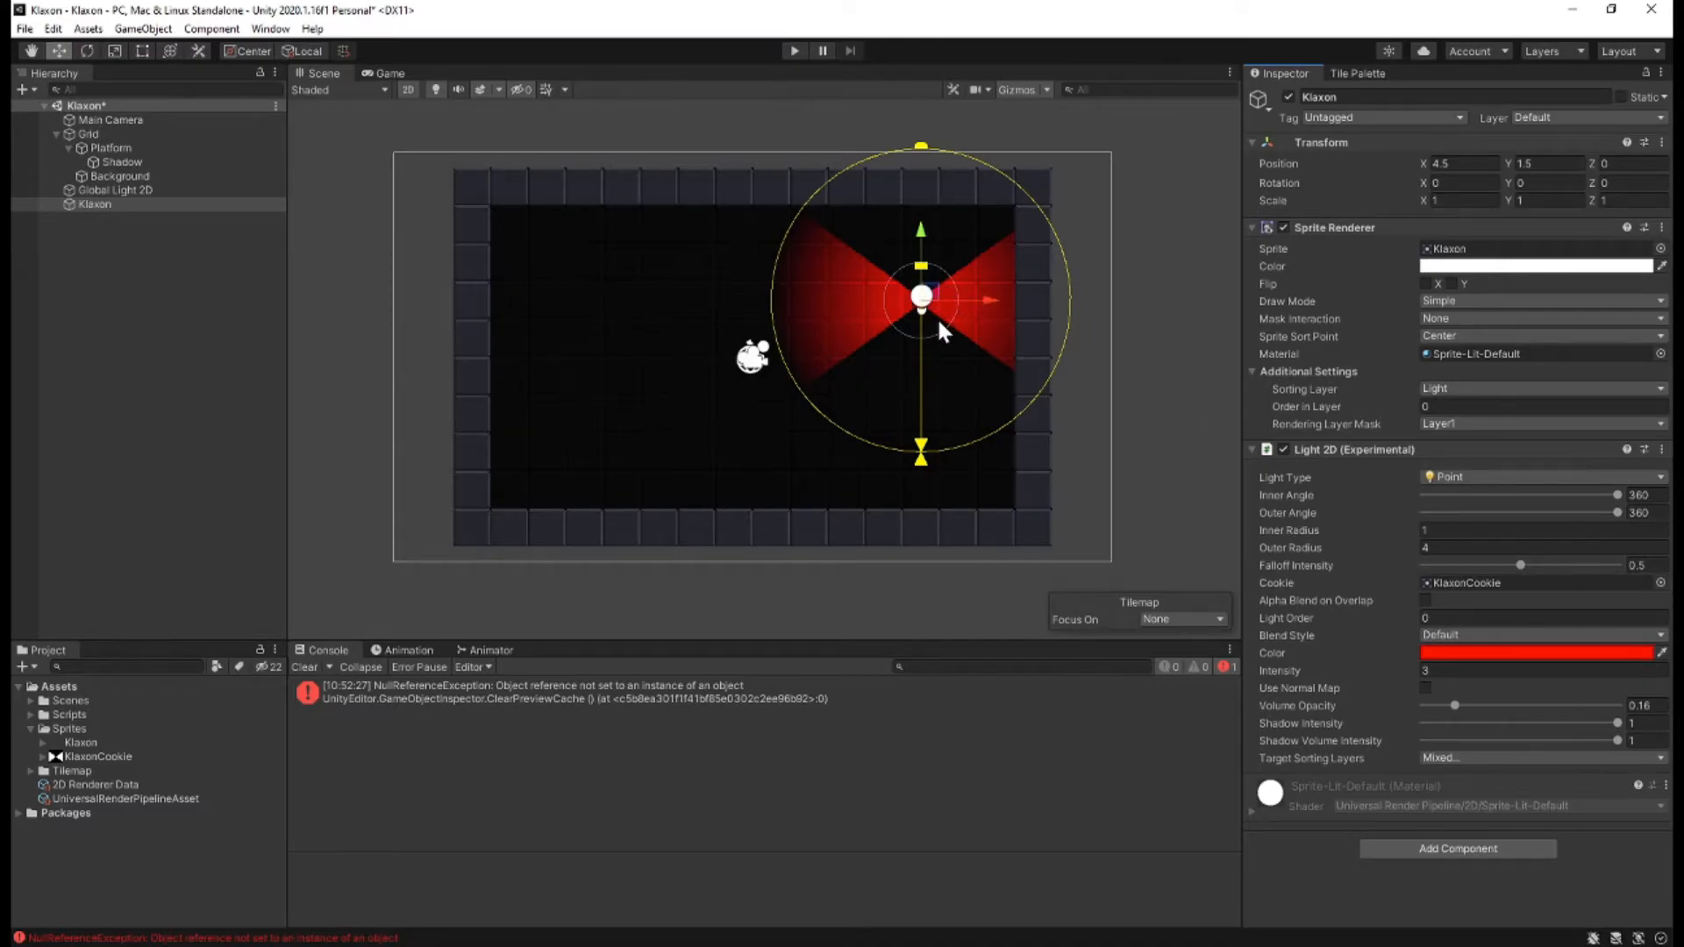
{"action": "left_click", "coordinate": [788, 50]}
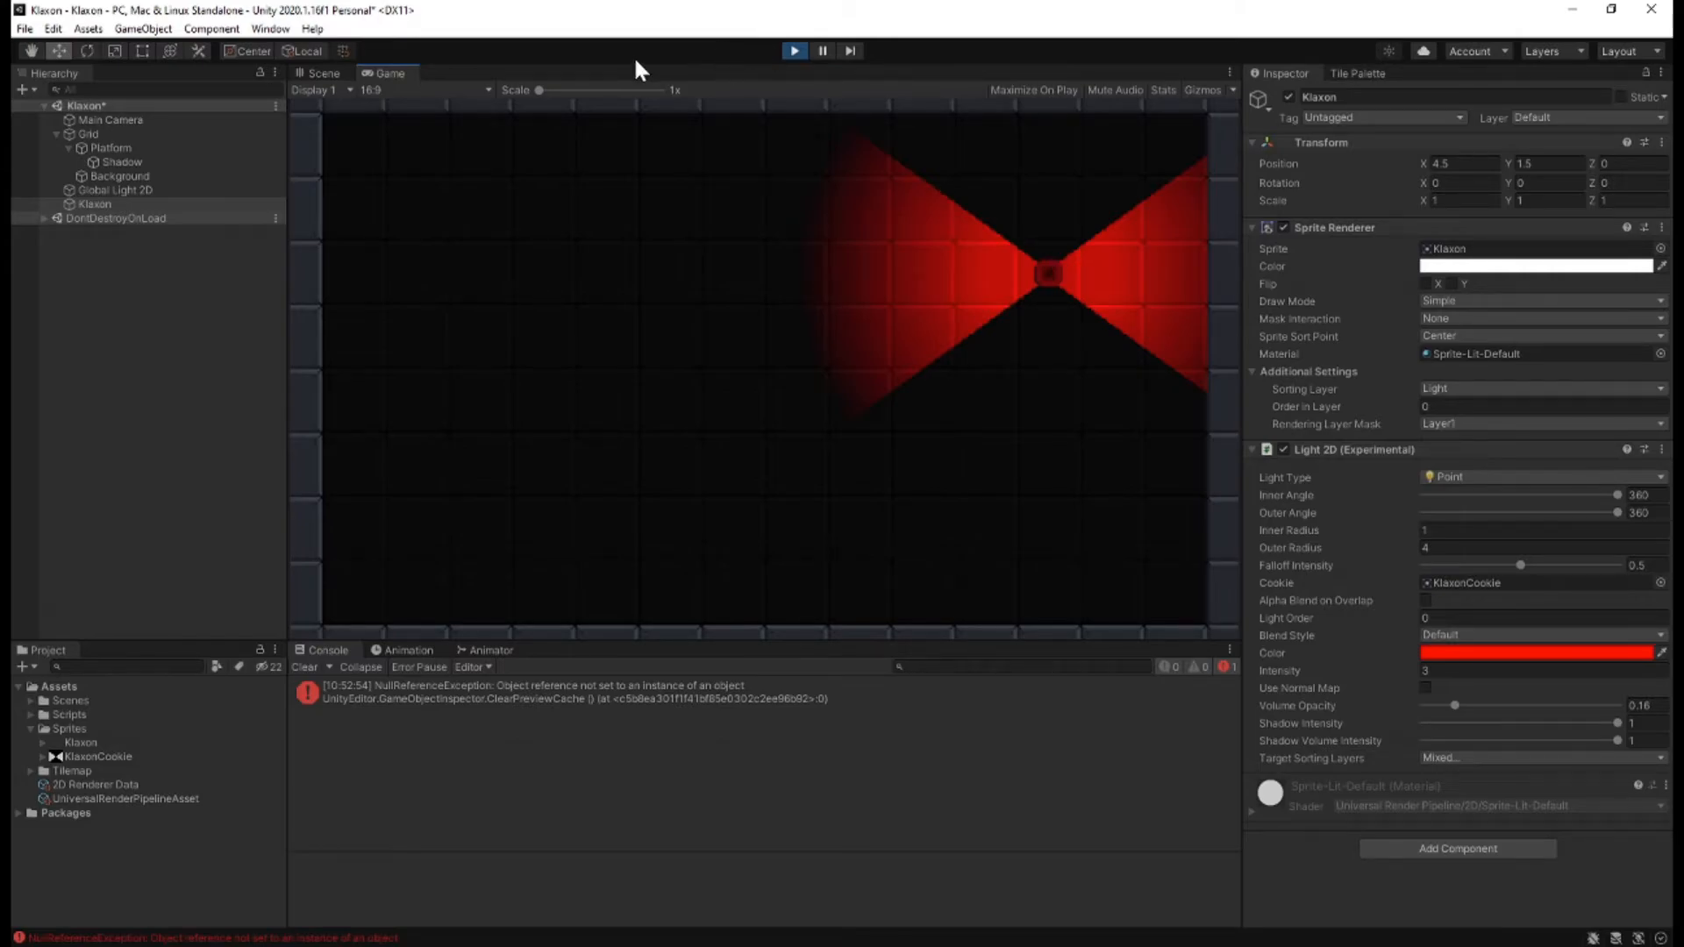
{"action": "left_click_drag", "start_coordinate": [558, 88], "coordinate": [633, 89]}
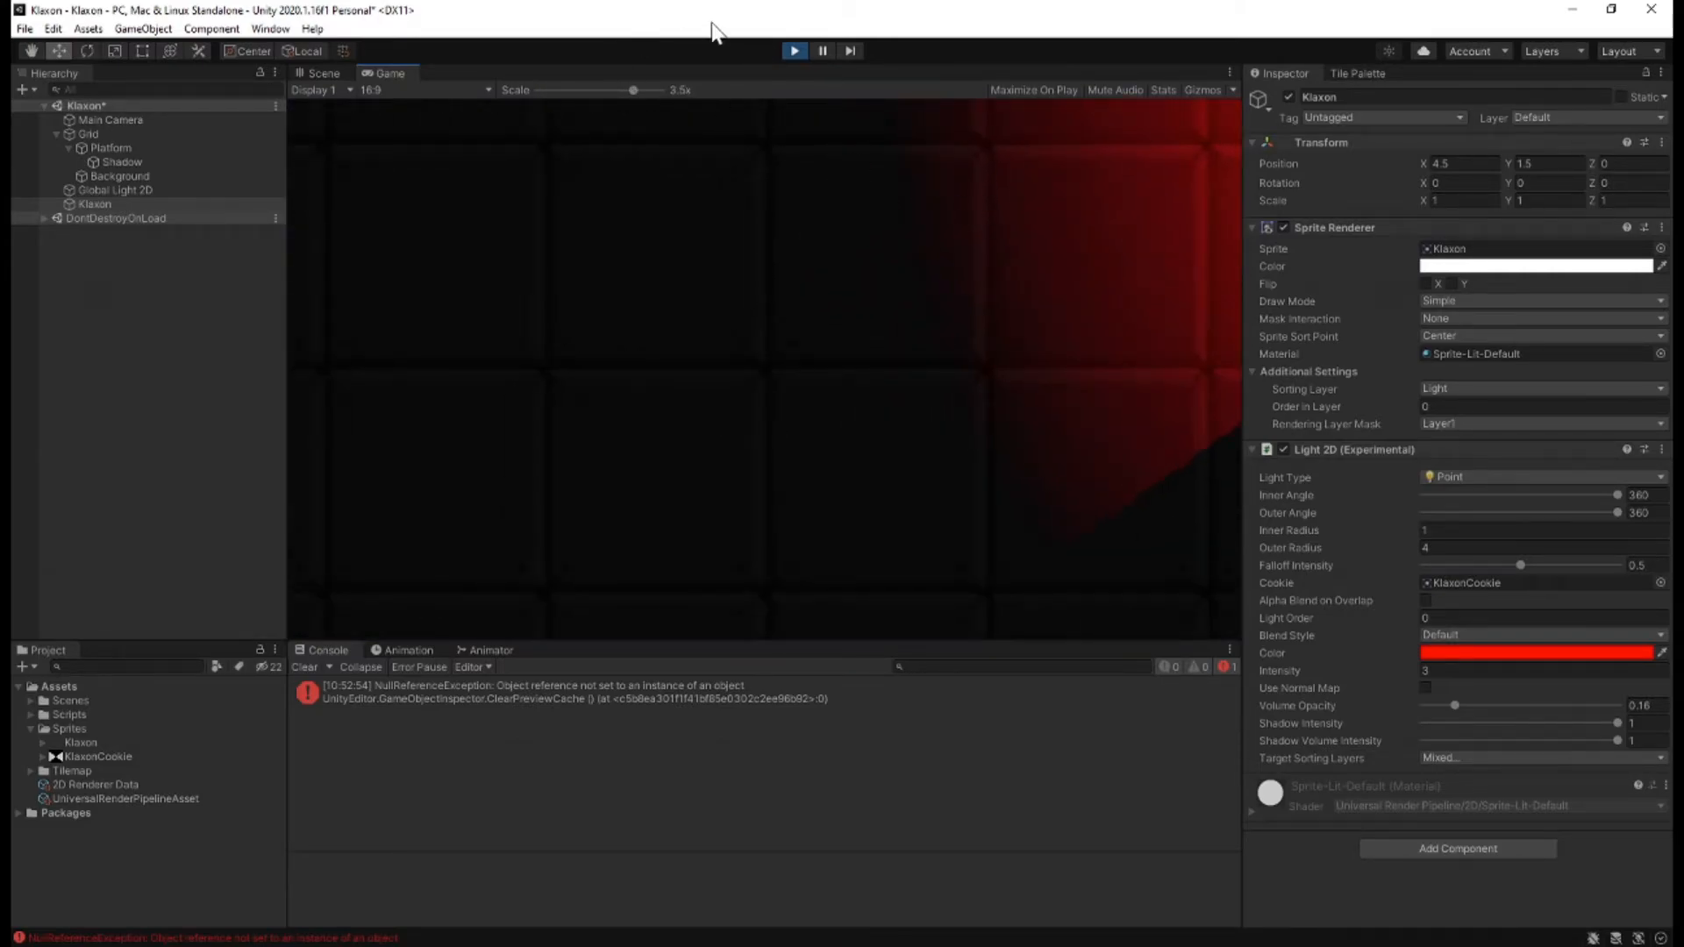
{"action": "left_click", "coordinate": [795, 50]}
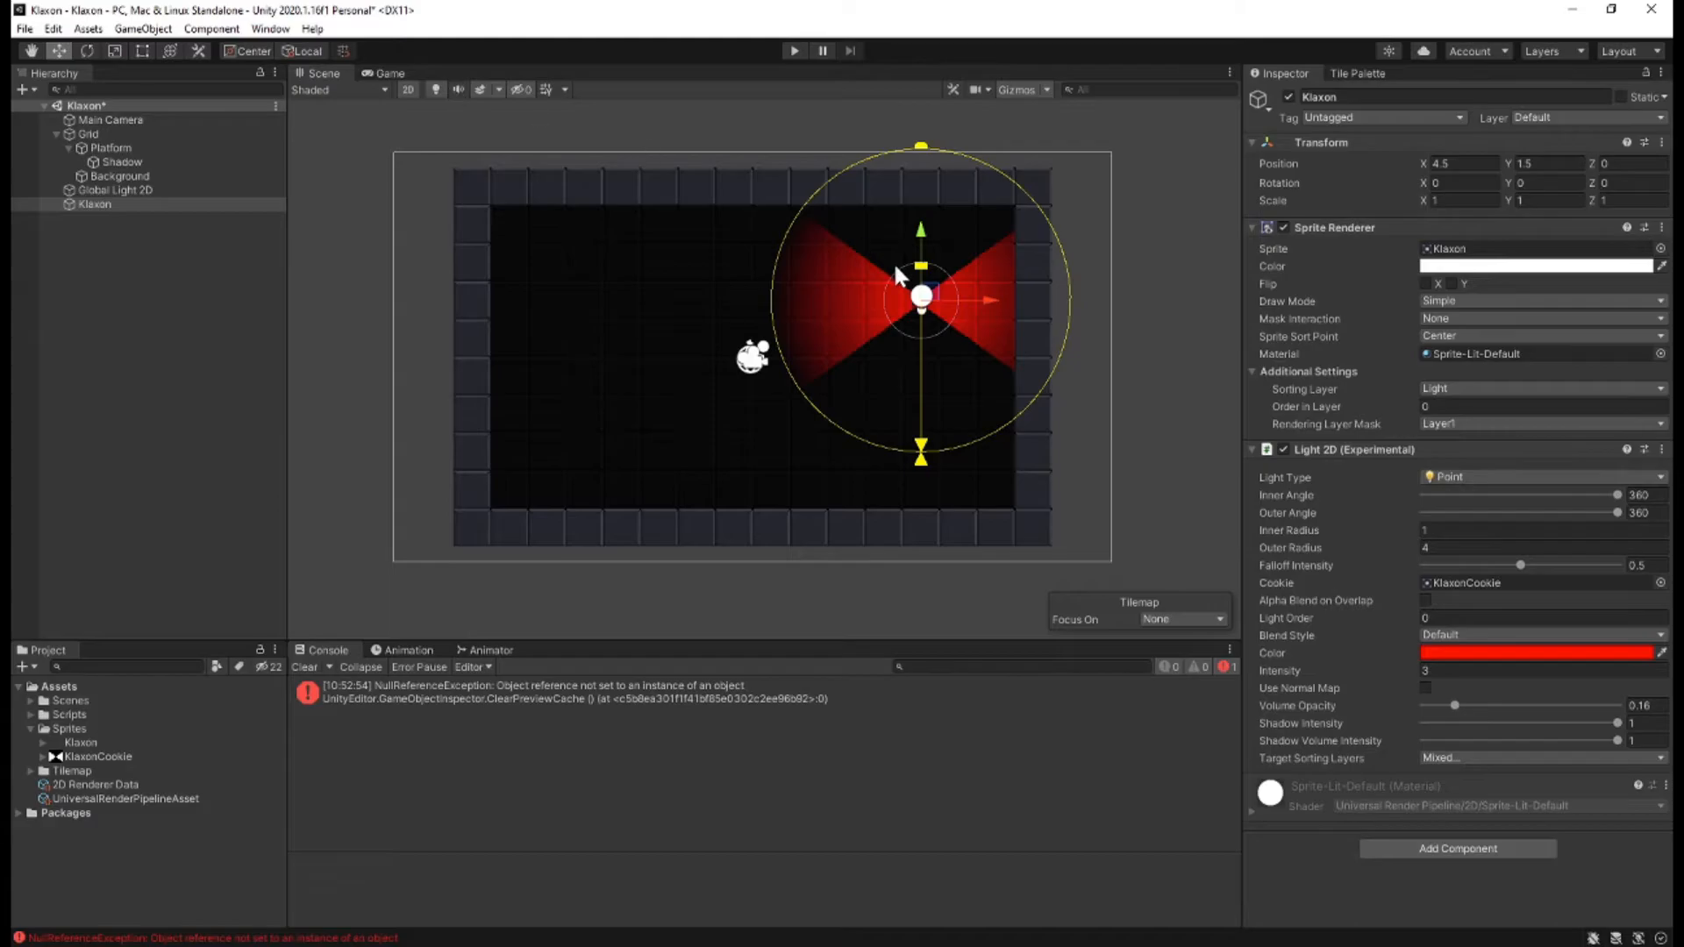
Create an empty child object under Klaxon and name it Light.
{"action": "scroll", "coordinate": [928, 292], "scroll_direction": "up", "scroll_amount": 10}
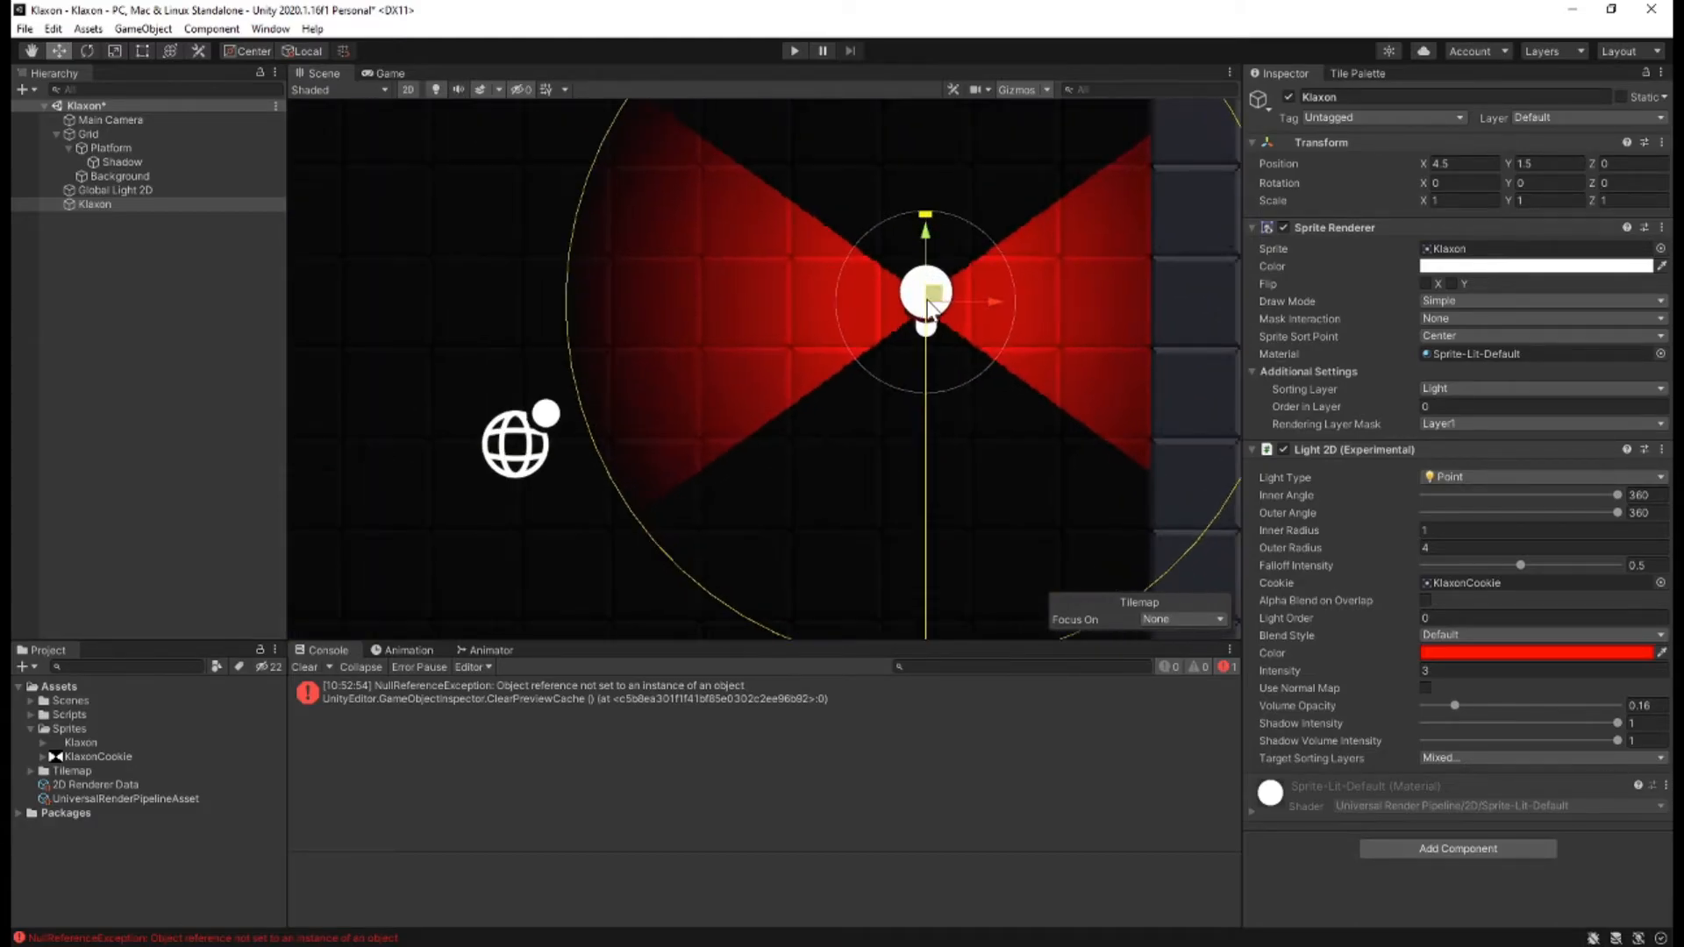
{"action": "scroll", "coordinate": [932, 305], "scroll_direction": "up", "scroll_amount": 15}
{"action": "middle_click_drag", "start_coordinate": [850, 213], "coordinate": [662, 338]}
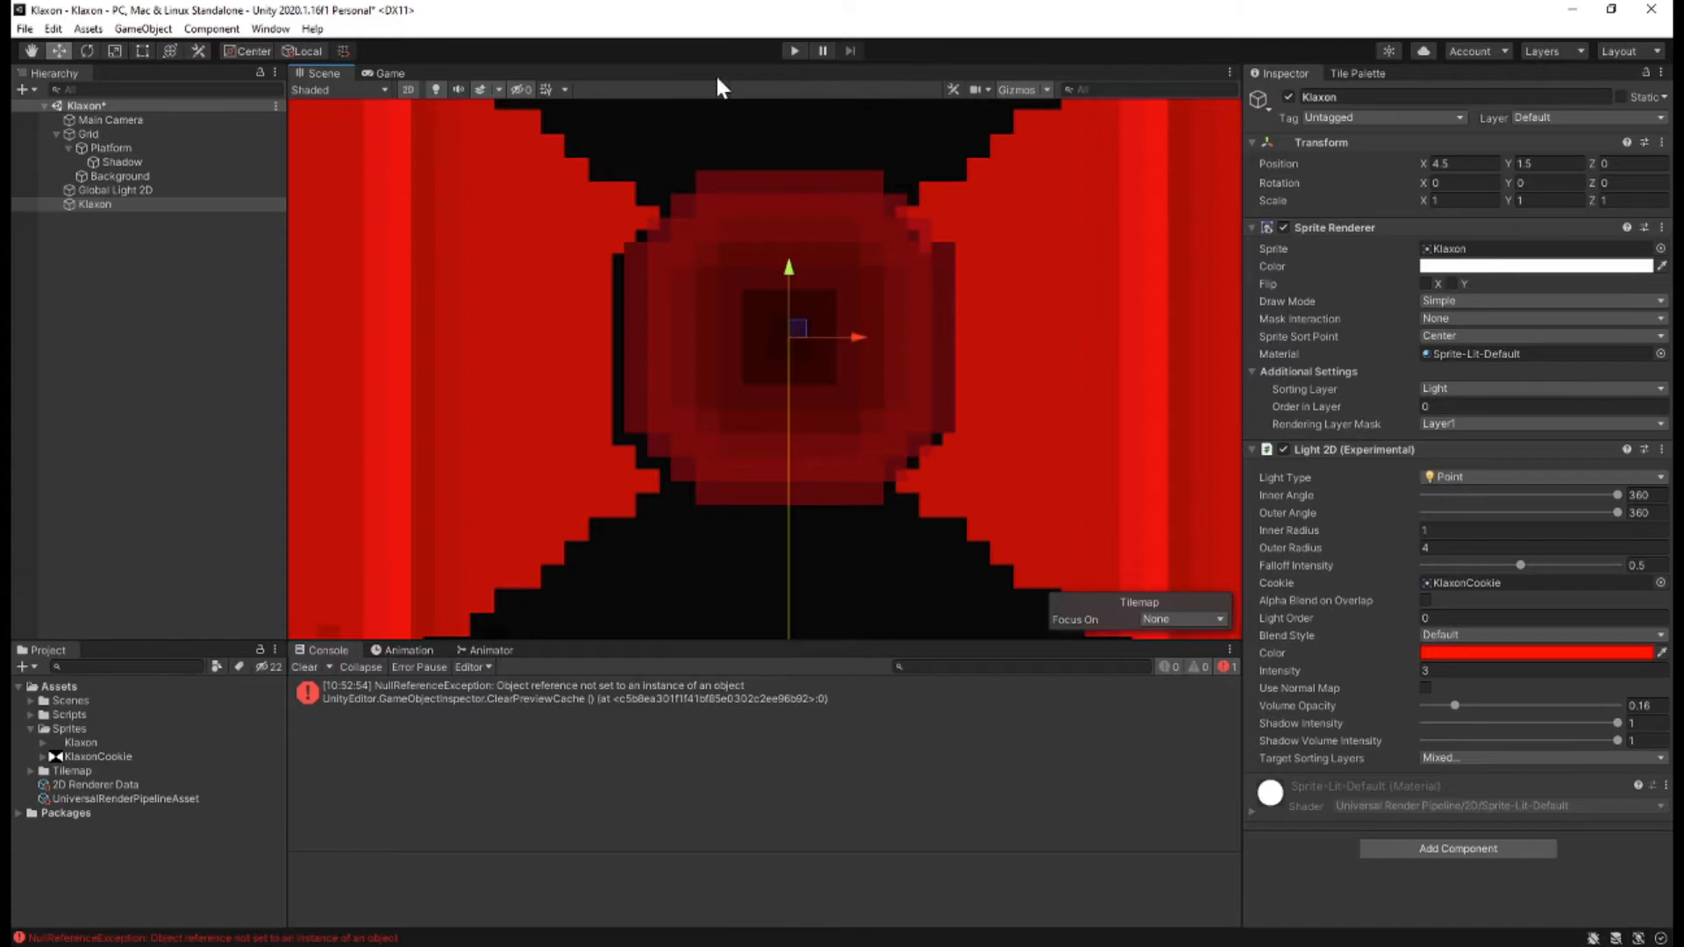
{"action": "right_click", "coordinate": [97, 204]}
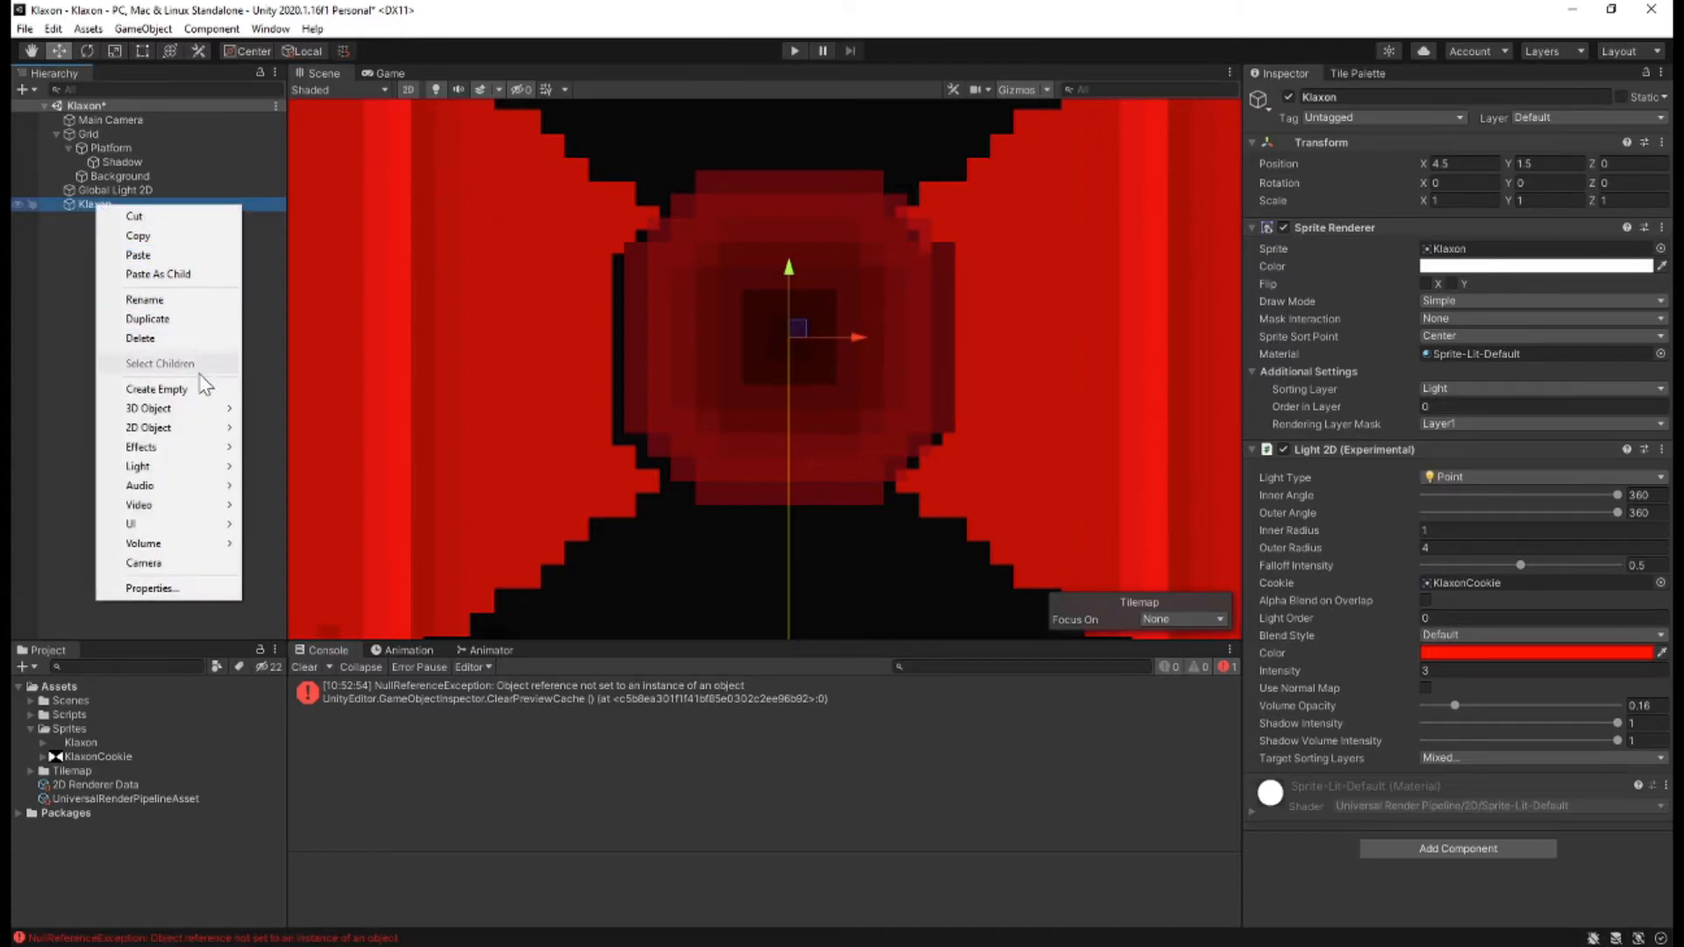
{"action": "left_click", "coordinate": [156, 388]}
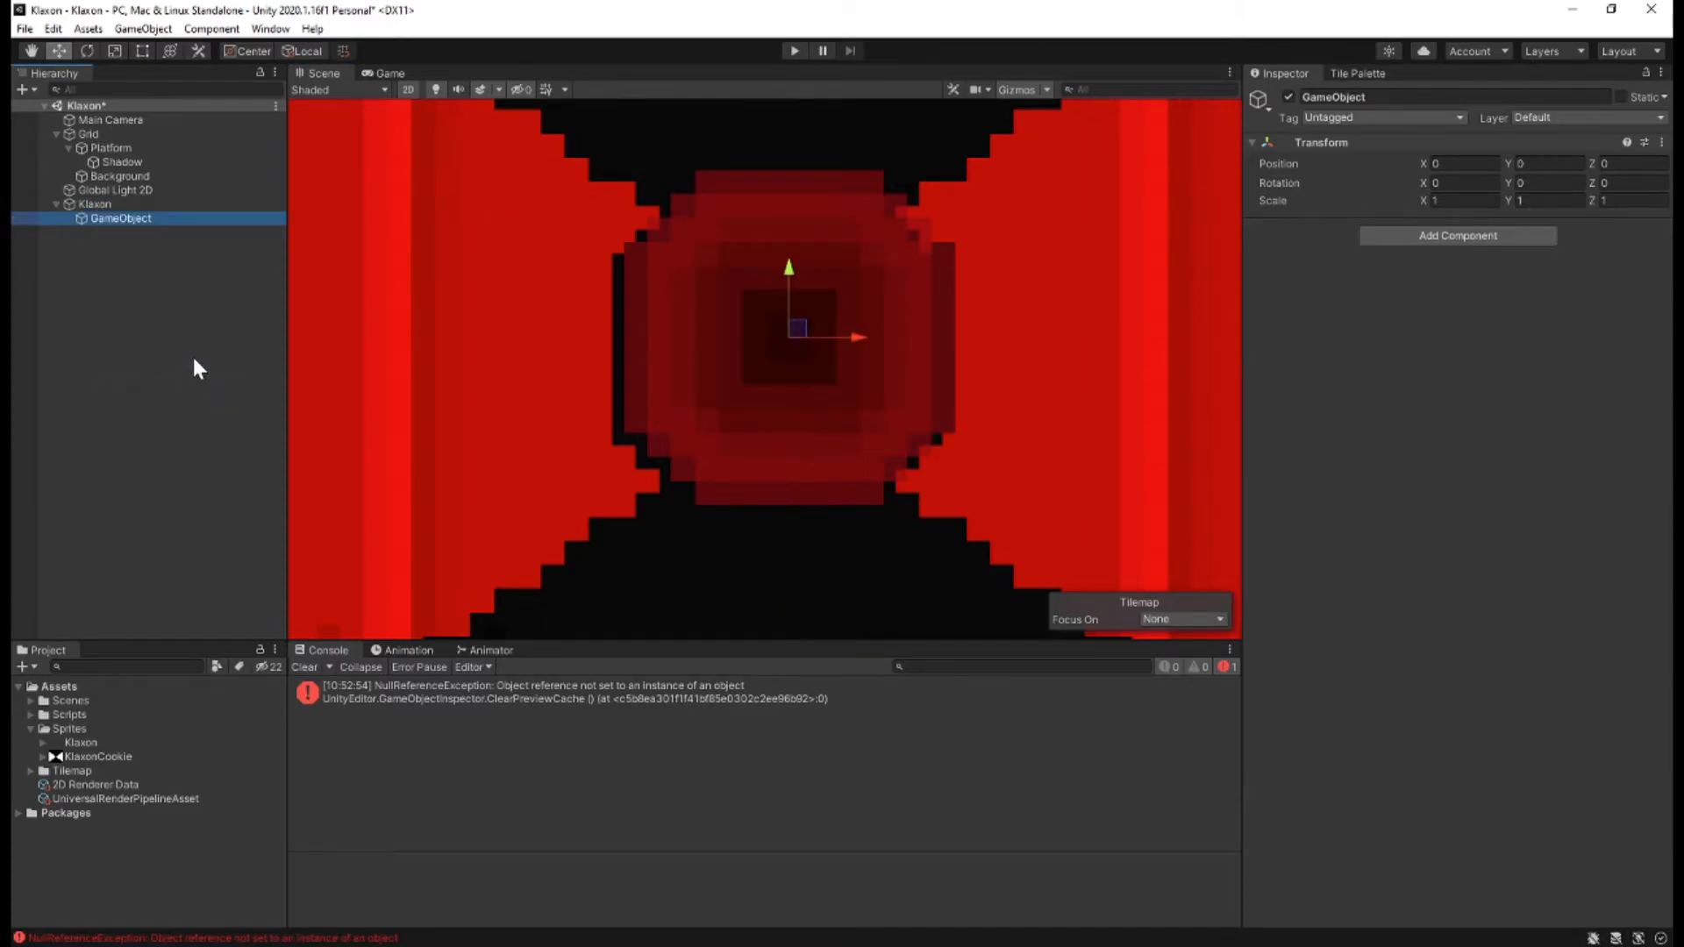
{"action": "left_click", "coordinate": [1384, 98]}
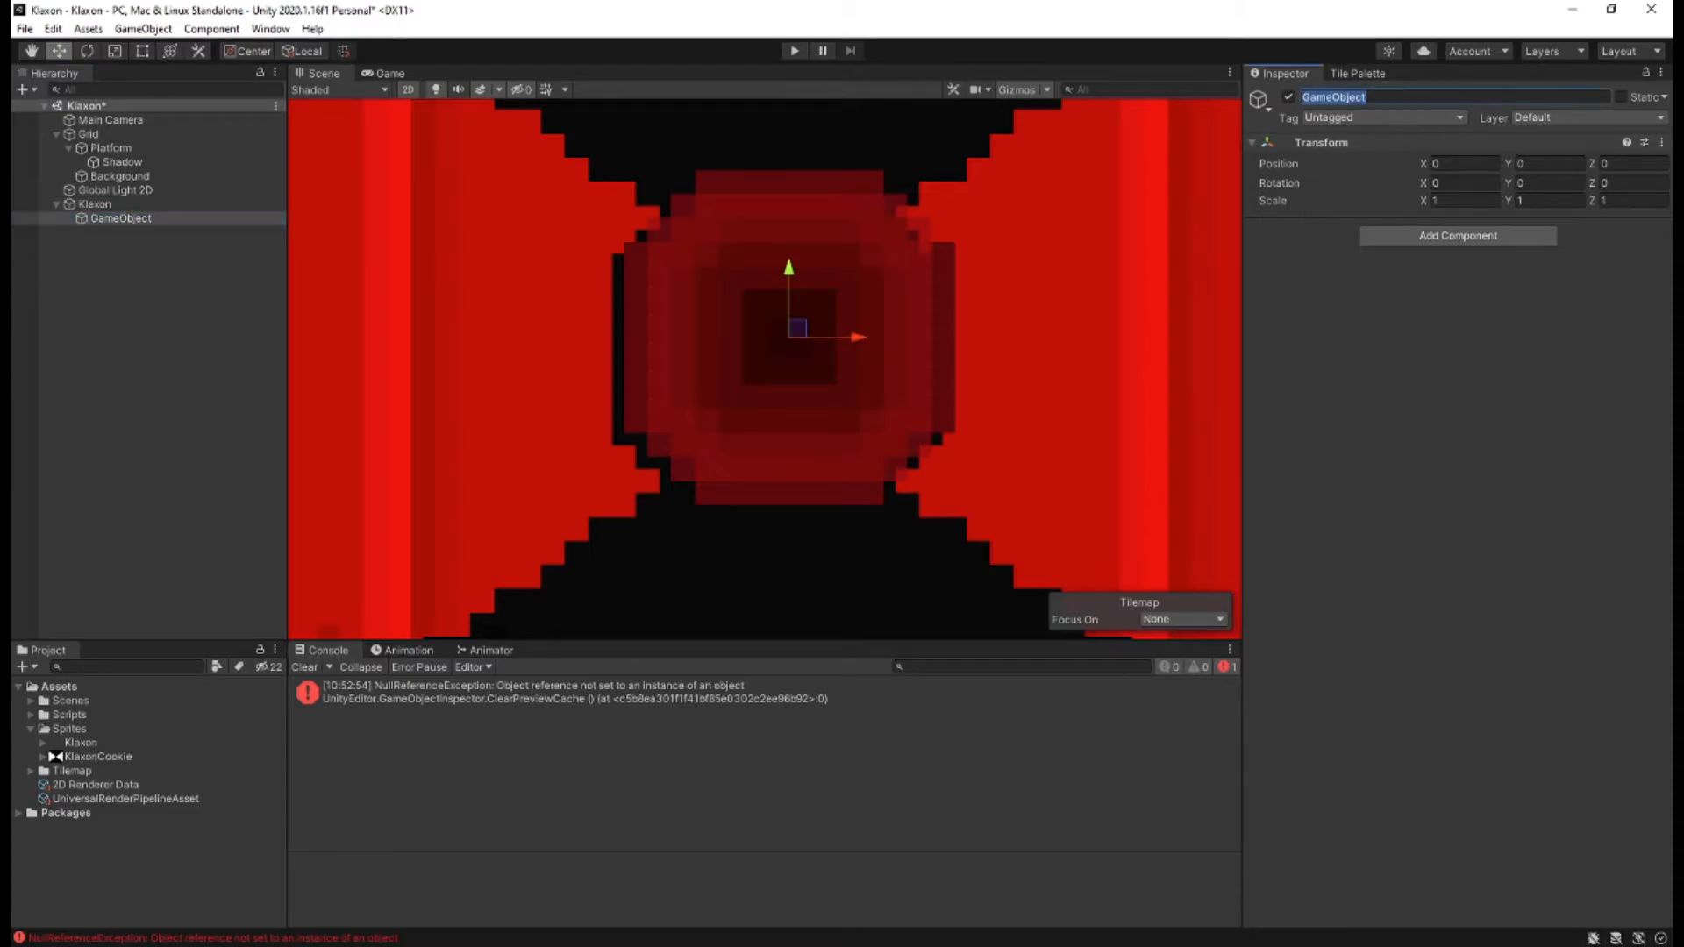
{"action": "type", "text": "Light"}
{"action": "key", "text": "Return"}
Set the Light object's X and Y position to 0.015625.
{"action": "left_click", "coordinate": [1463, 165]}
{"action": "type", "text": "0.015625"}
{"action": "left_click", "coordinate": [1533, 163]}
{"action": "type", "text": "0.015625"}
{"action": "left_click", "coordinate": [1492, 356]}
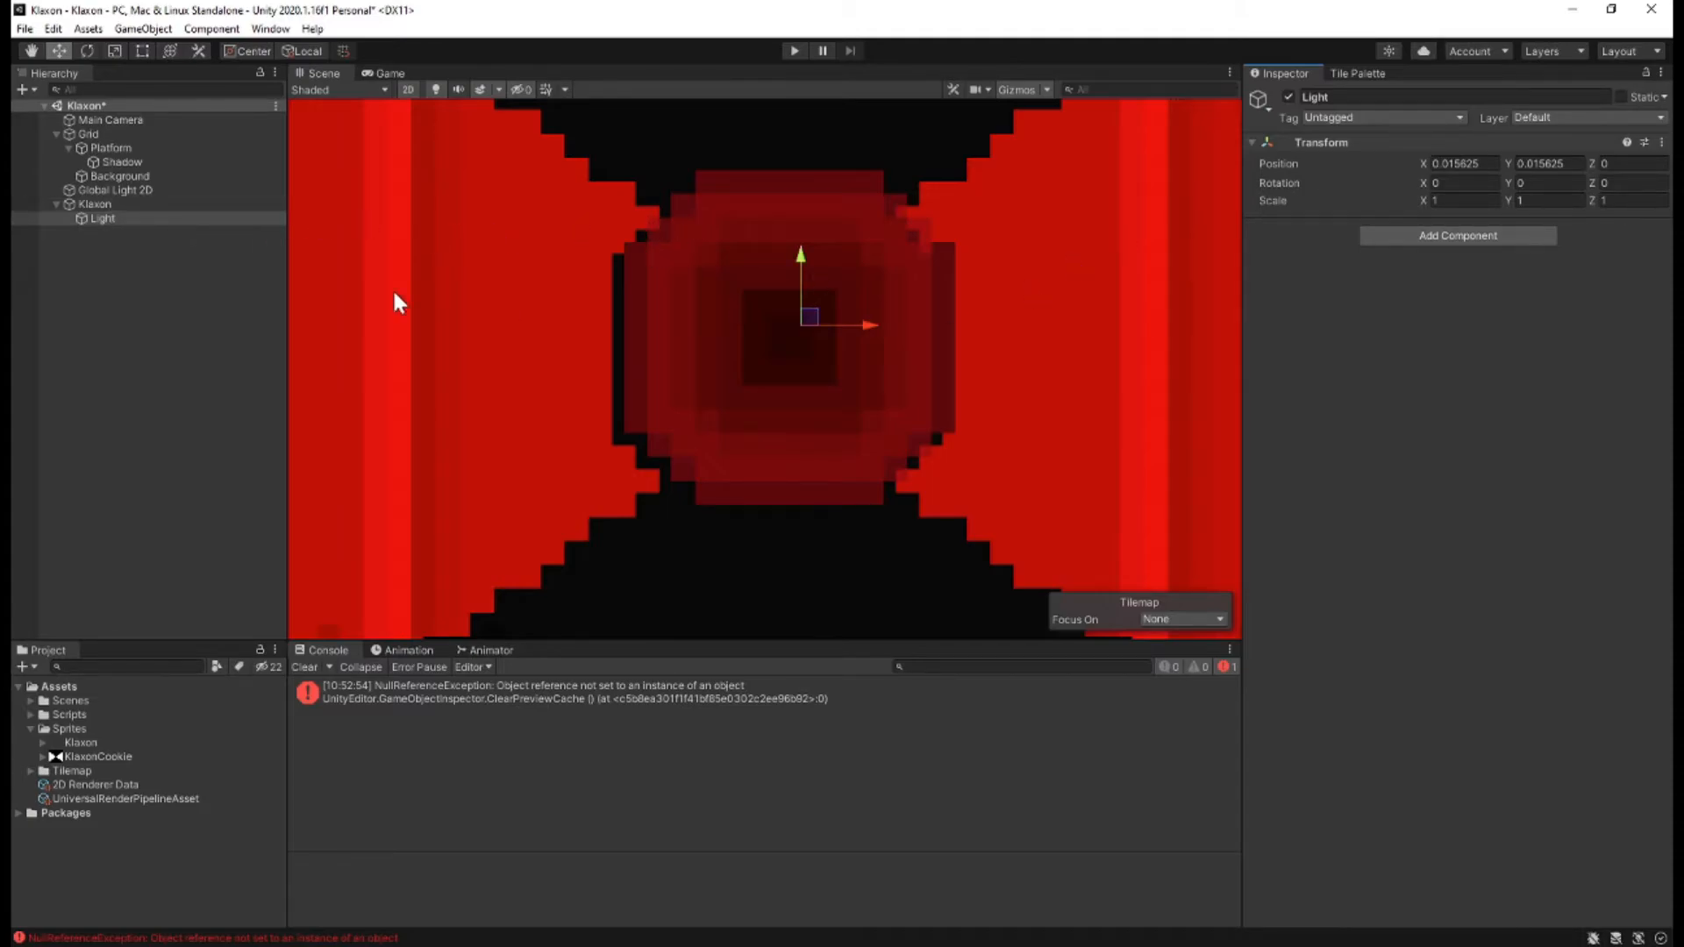
Move the Light 2D component from Klaxon to its child Light by copying it, removing the original and pasting it as new.
{"action": "left_click", "coordinate": [107, 202]}
{"action": "right_click", "coordinate": [1358, 450]}
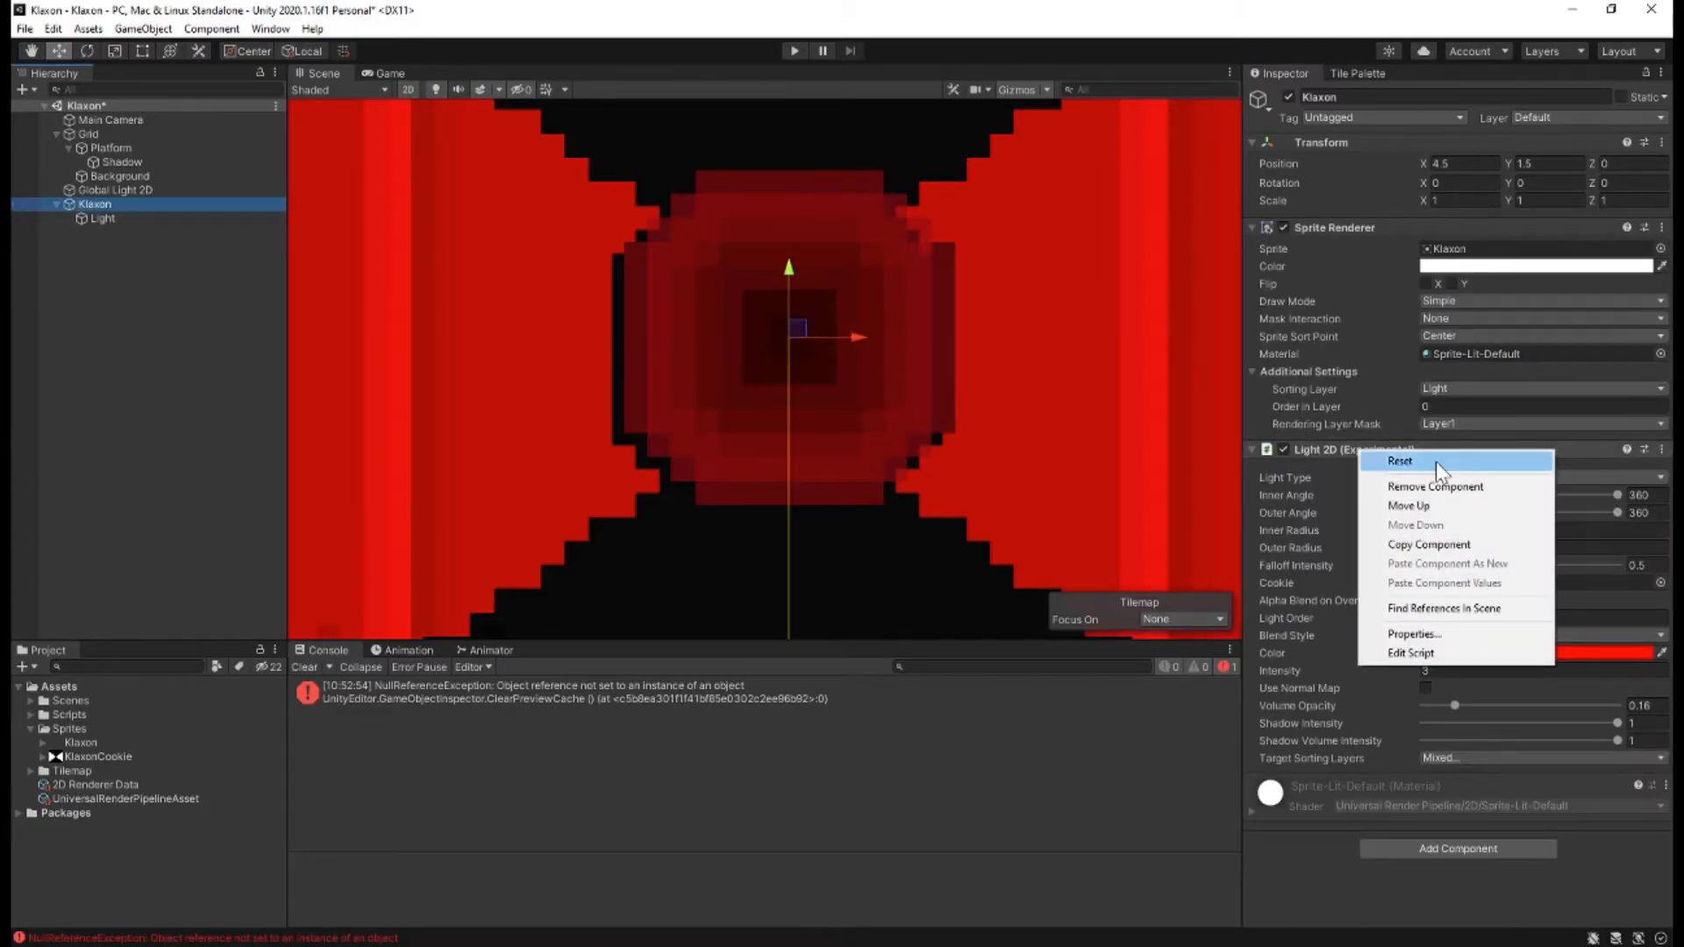
{"action": "left_click", "coordinate": [1434, 543]}
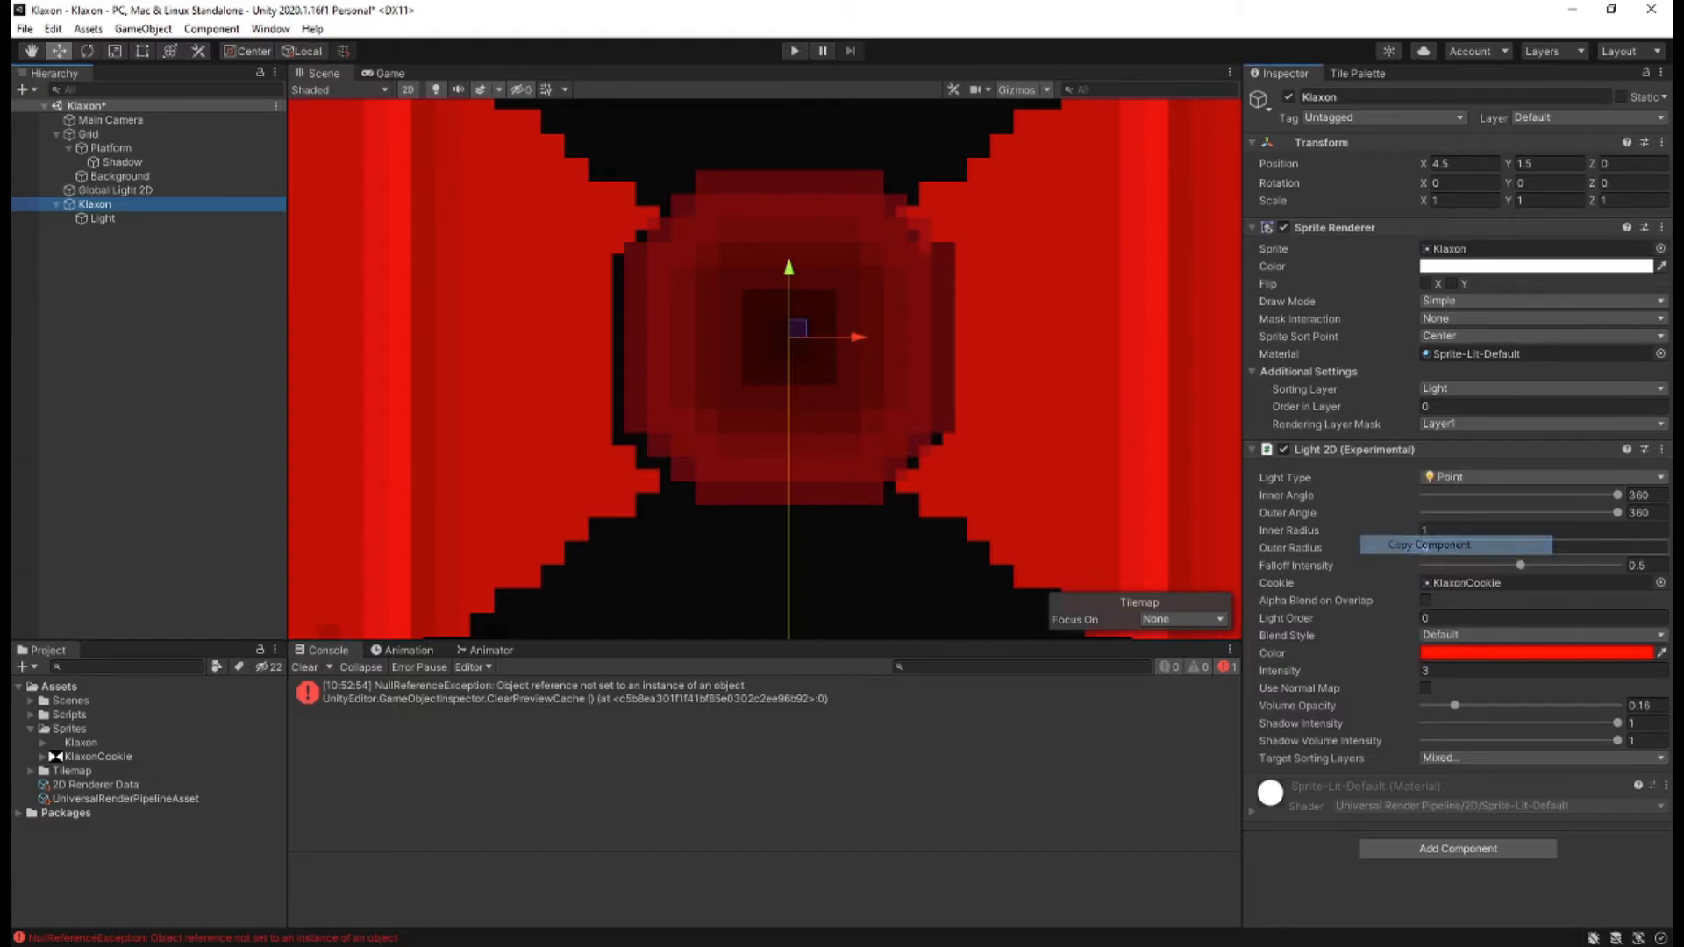
{"action": "right_click", "coordinate": [1363, 450]}
{"action": "left_click", "coordinate": [1406, 484]}
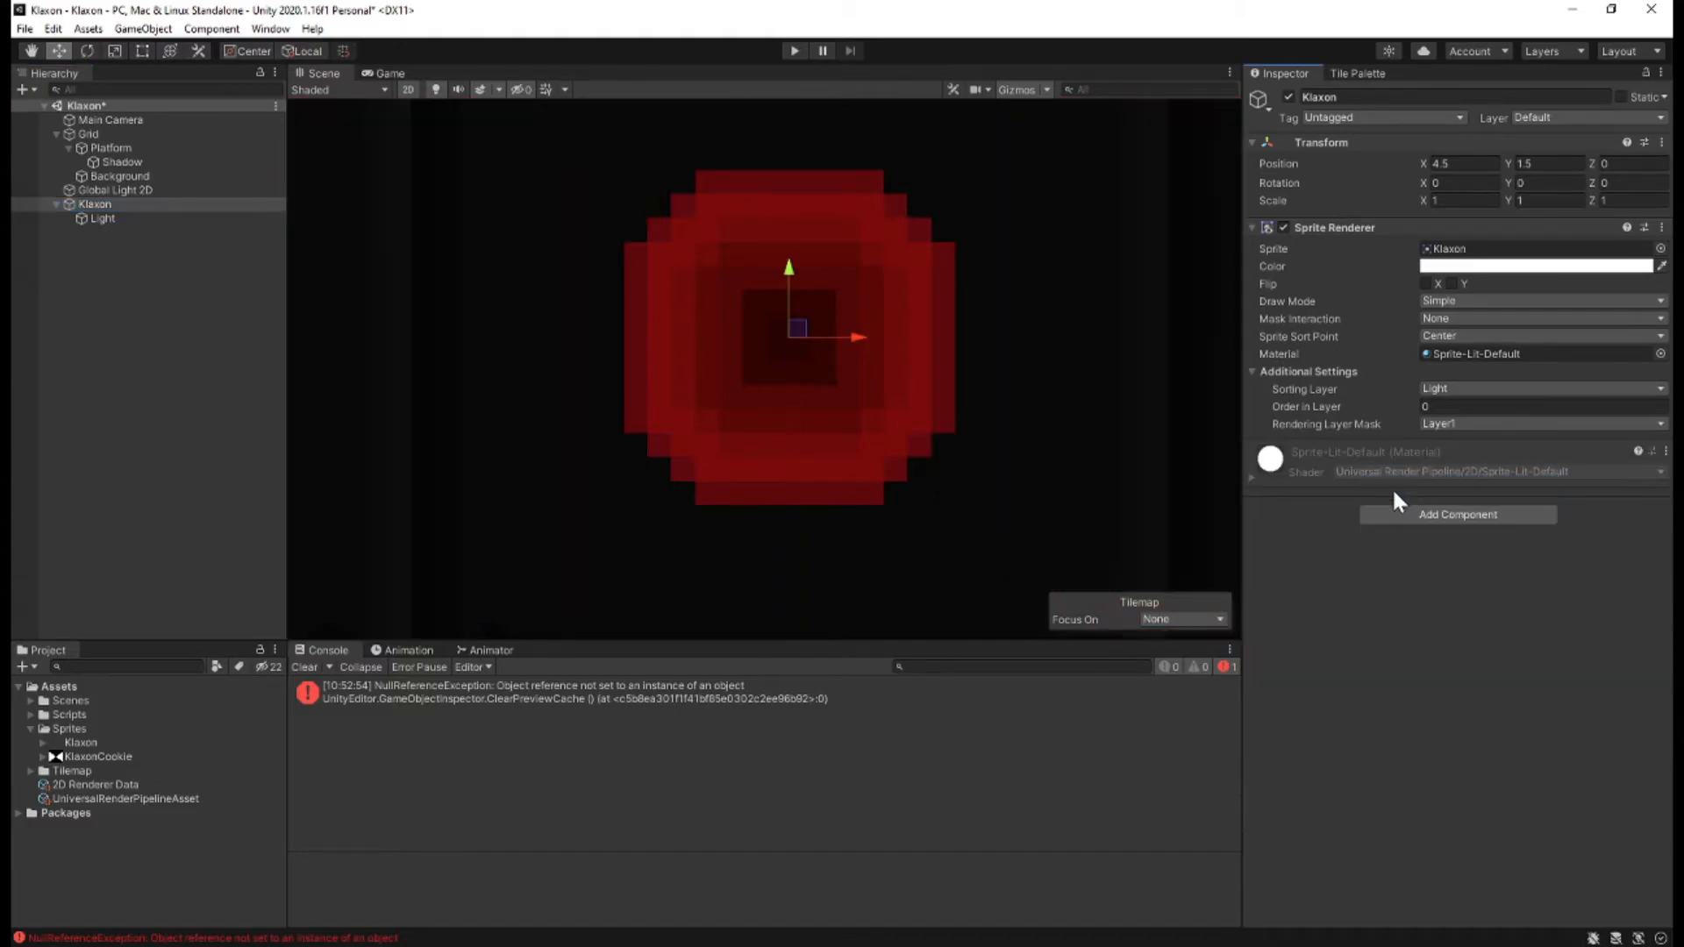
{"action": "left_click", "coordinate": [102, 219]}
{"action": "right_click", "coordinate": [1351, 141]}
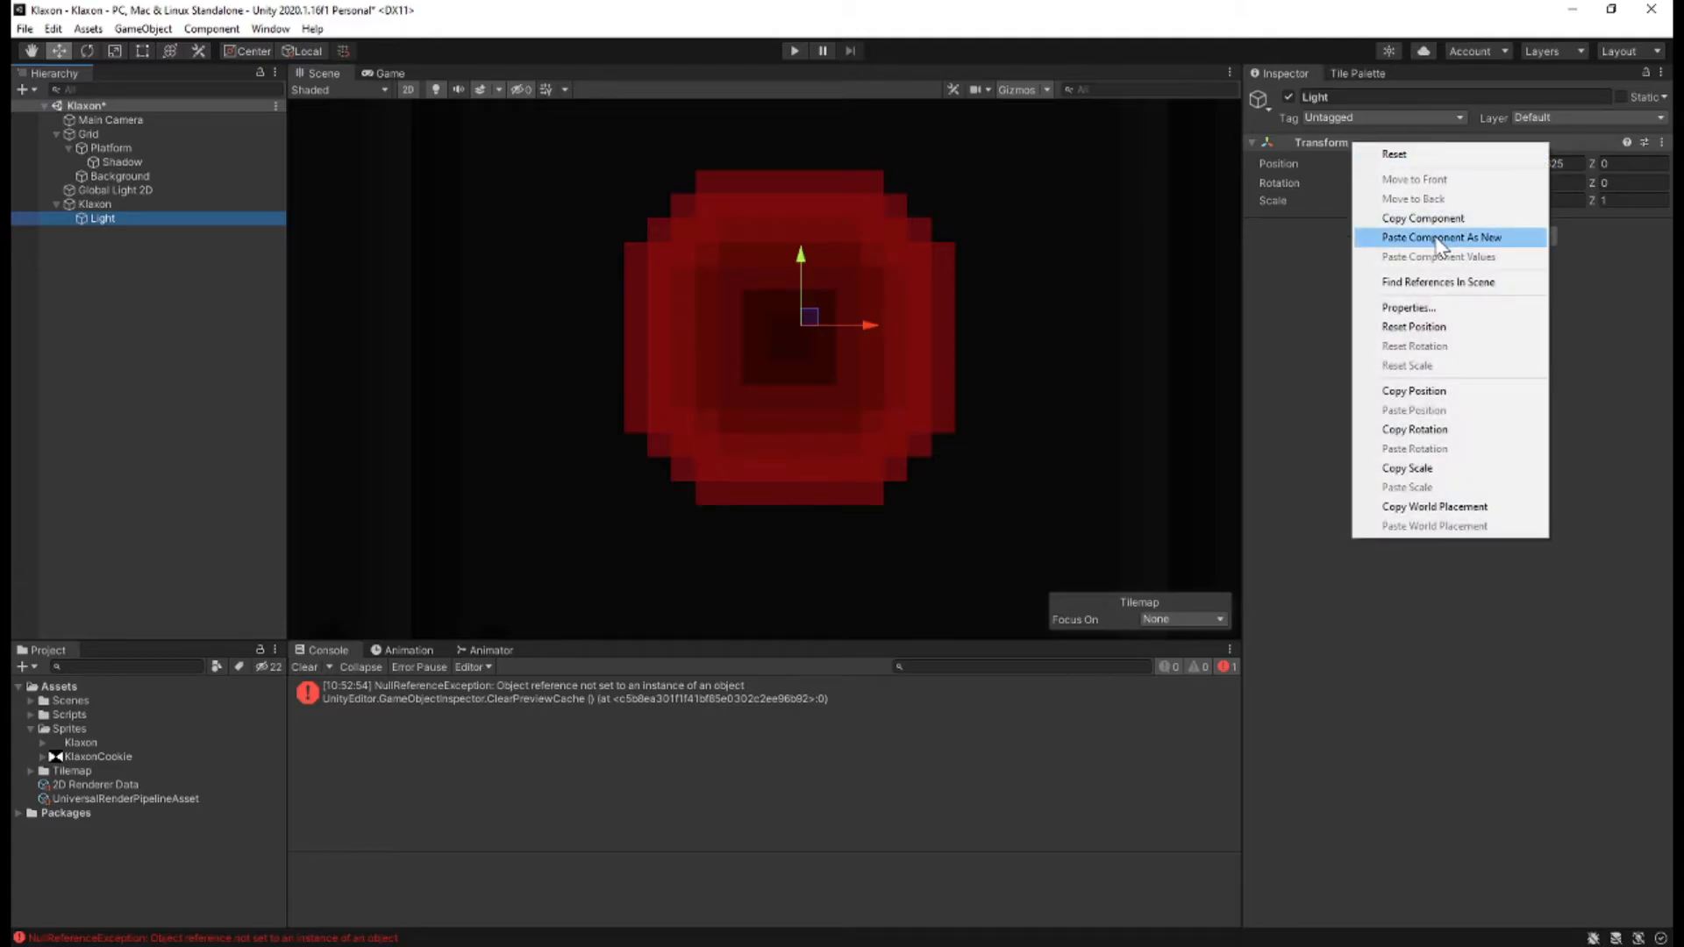
{"action": "left_click", "coordinate": [1437, 239]}
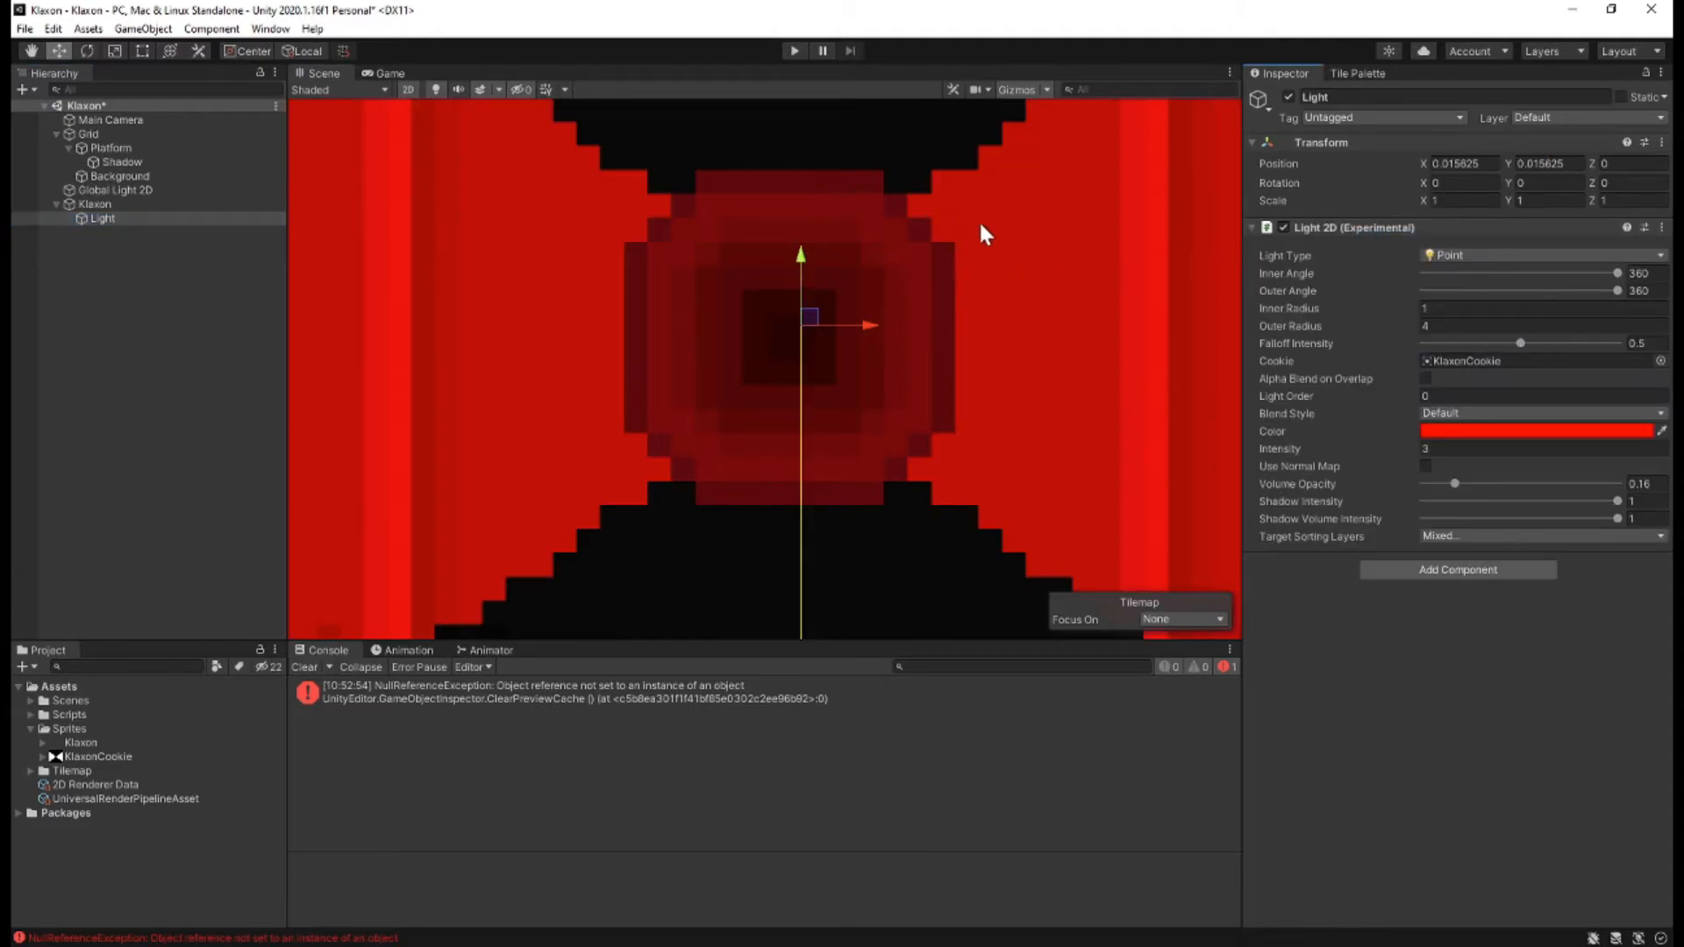
Clear the Light object's X position to compare the cookie's alignment, and restore it to 0.015625.
{"action": "scroll", "coordinate": [983, 272], "scroll_direction": "down", "scroll_amount": 1}
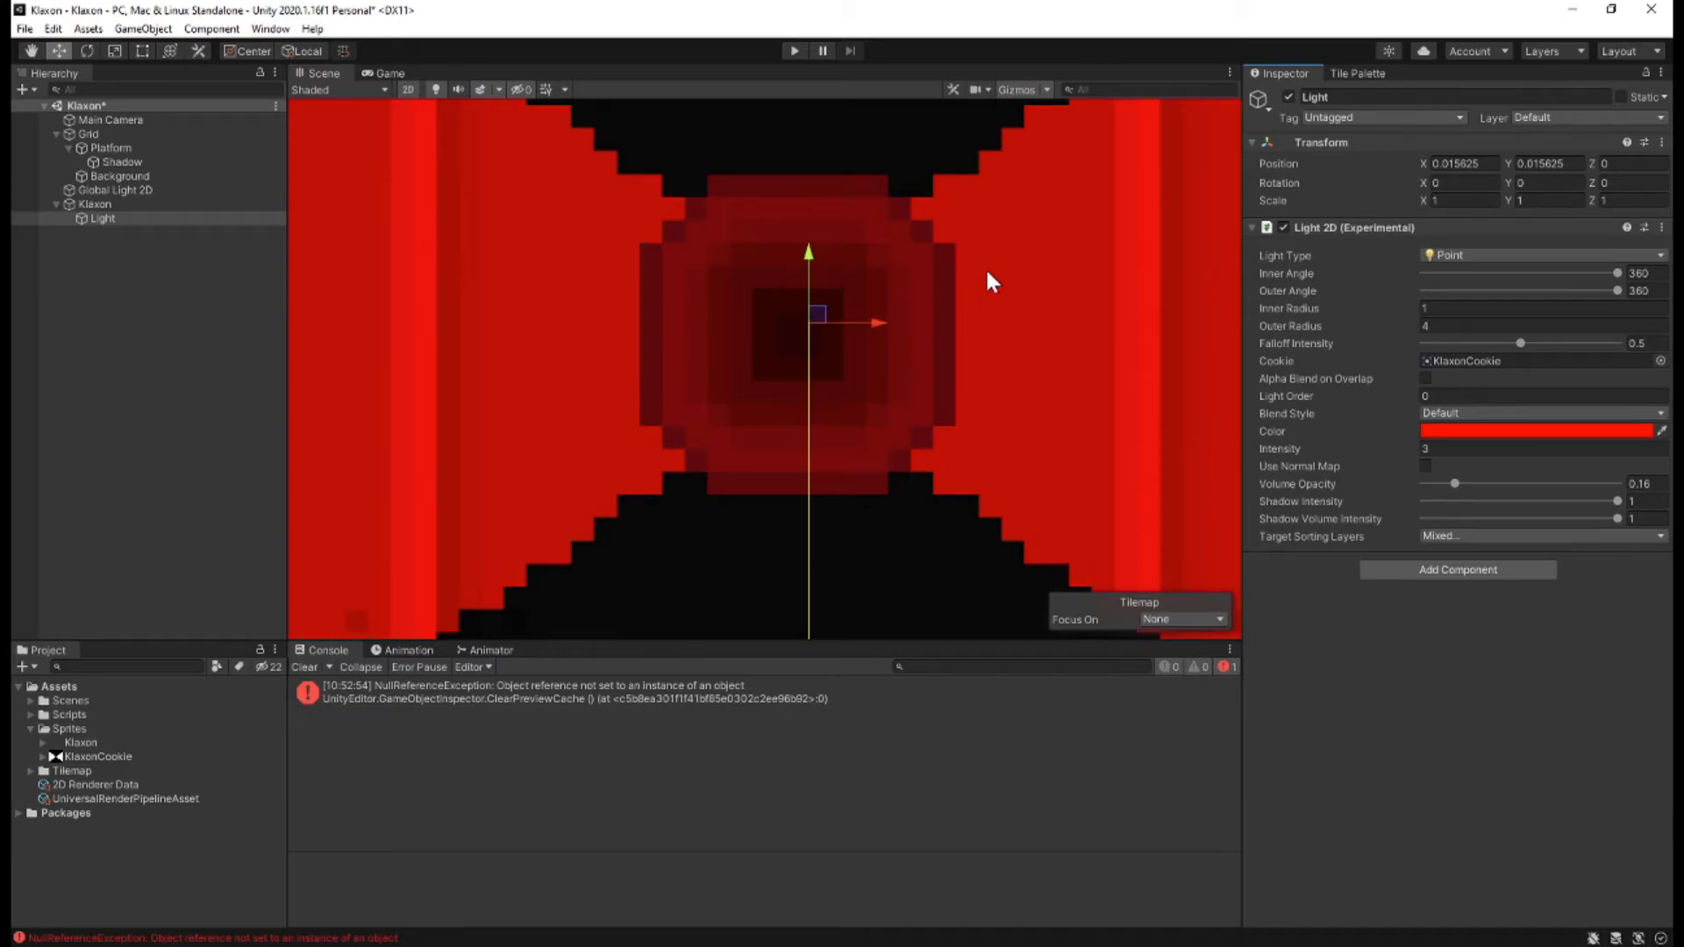
{"action": "left_click", "coordinate": [1458, 164]}
{"action": "key", "text": "ctrl+c"}
{"action": "key", "text": "BackSpace"}
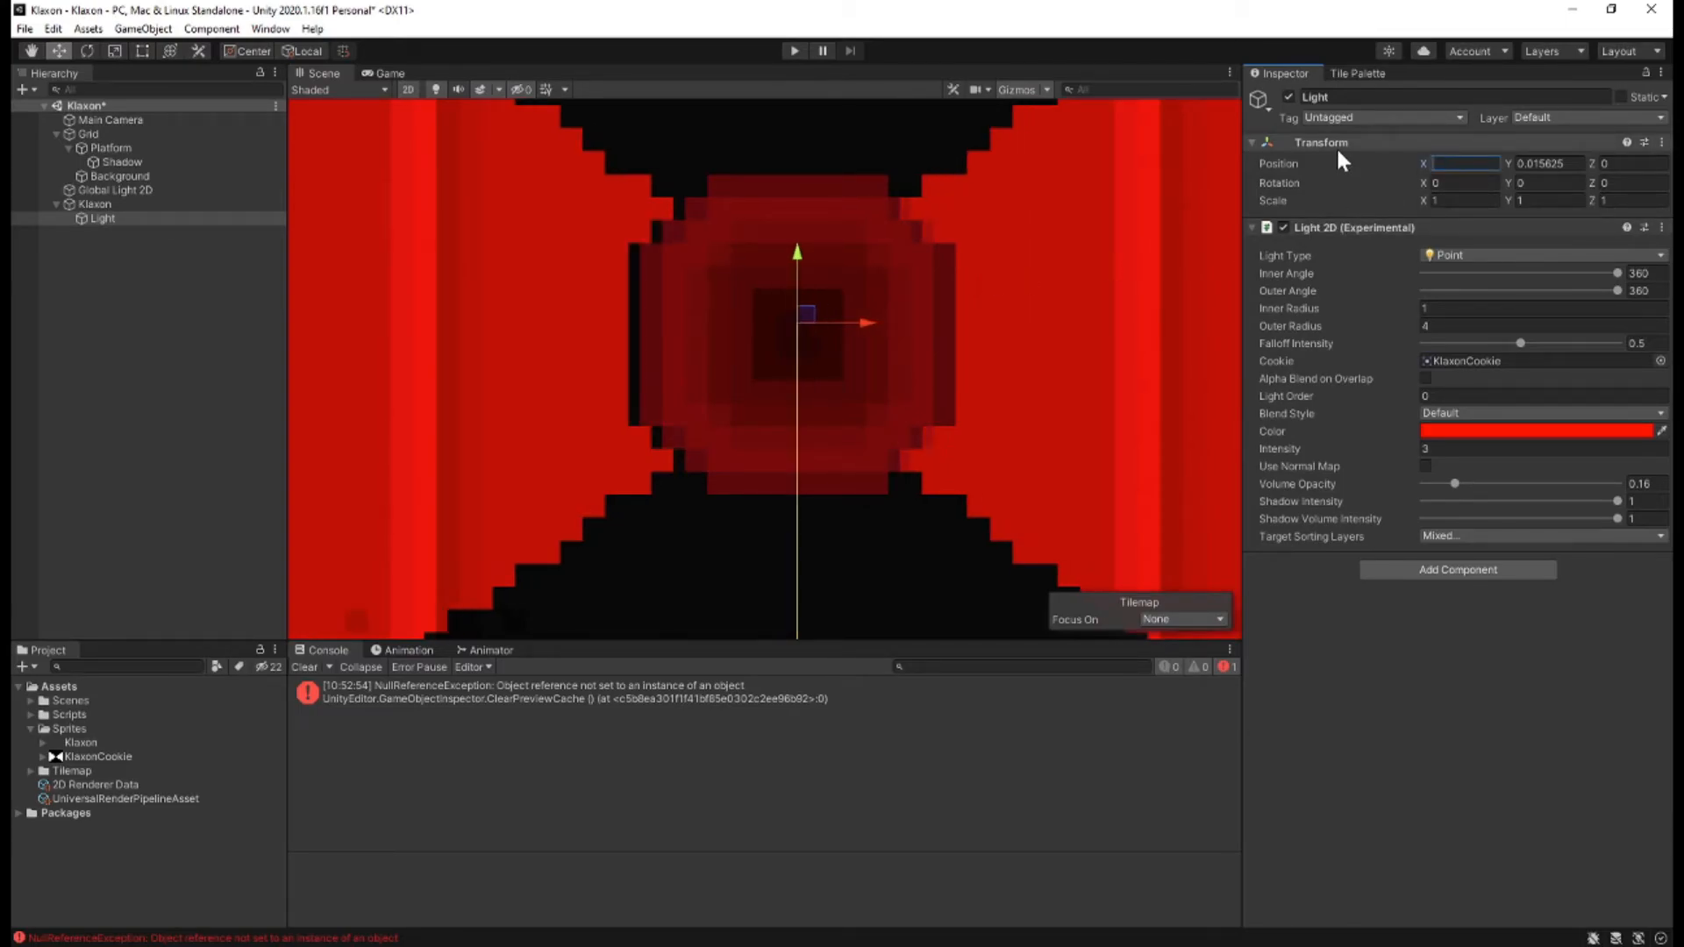
{"action": "key", "text": "ctrl+v"}
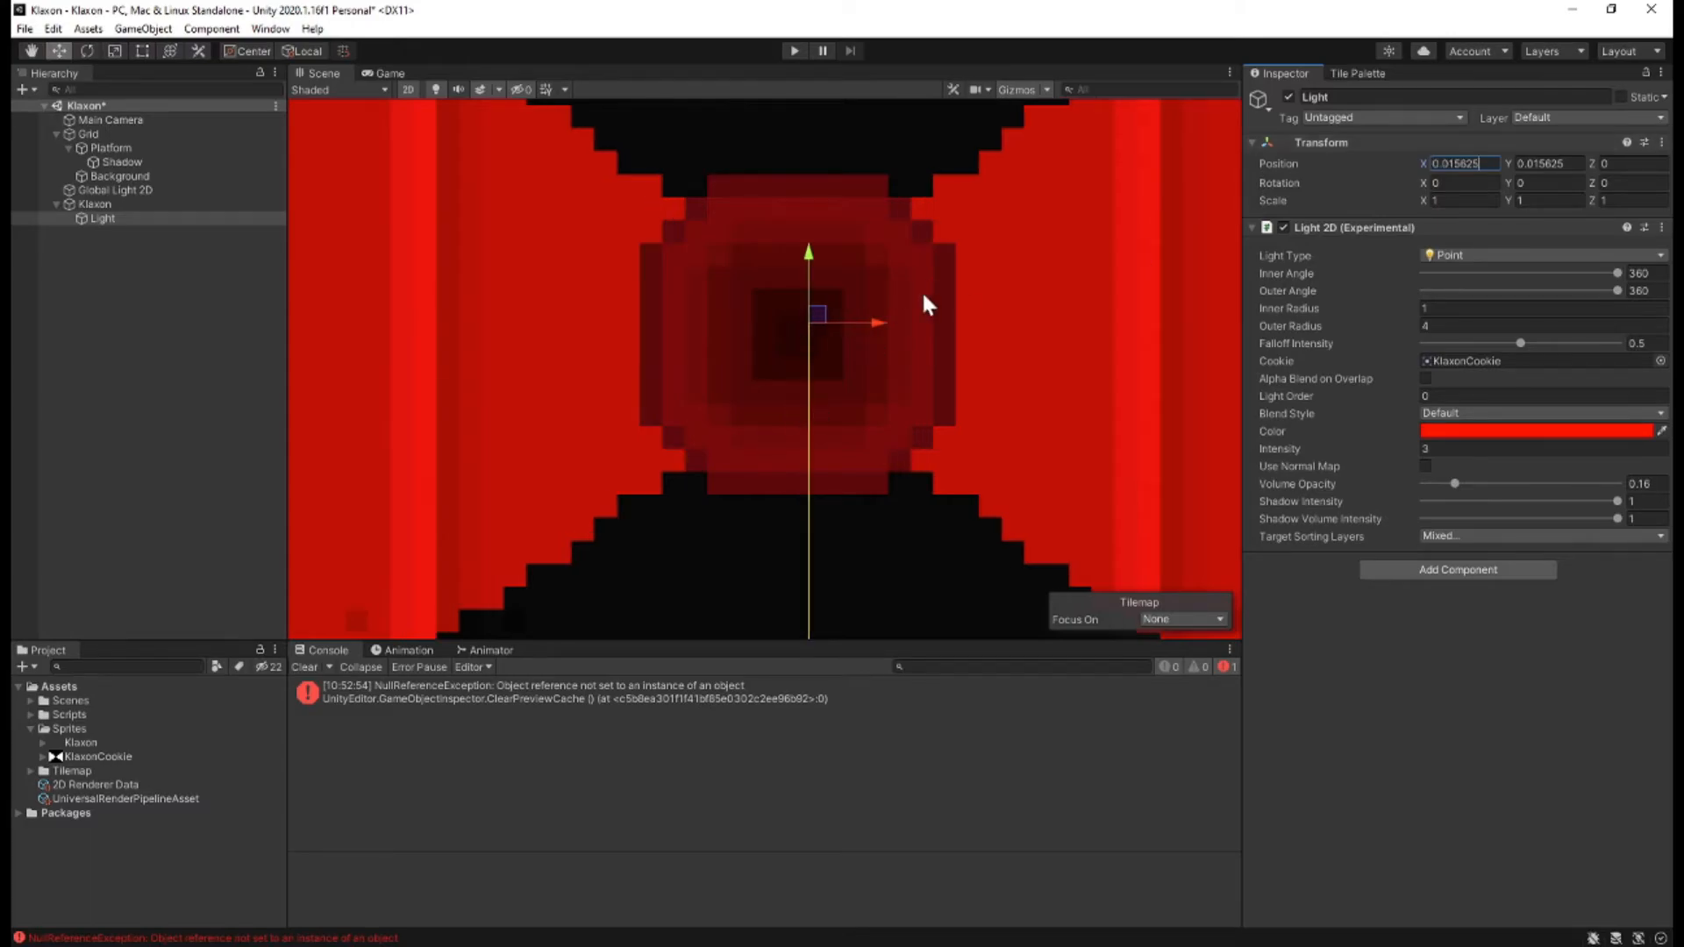
{"action": "left_click", "coordinate": [1357, 630]}
Save the scene, play it to check the centred beams, and stop the playback.
{"action": "key", "text": "ctrl+s"}
{"action": "left_click", "coordinate": [795, 51]}
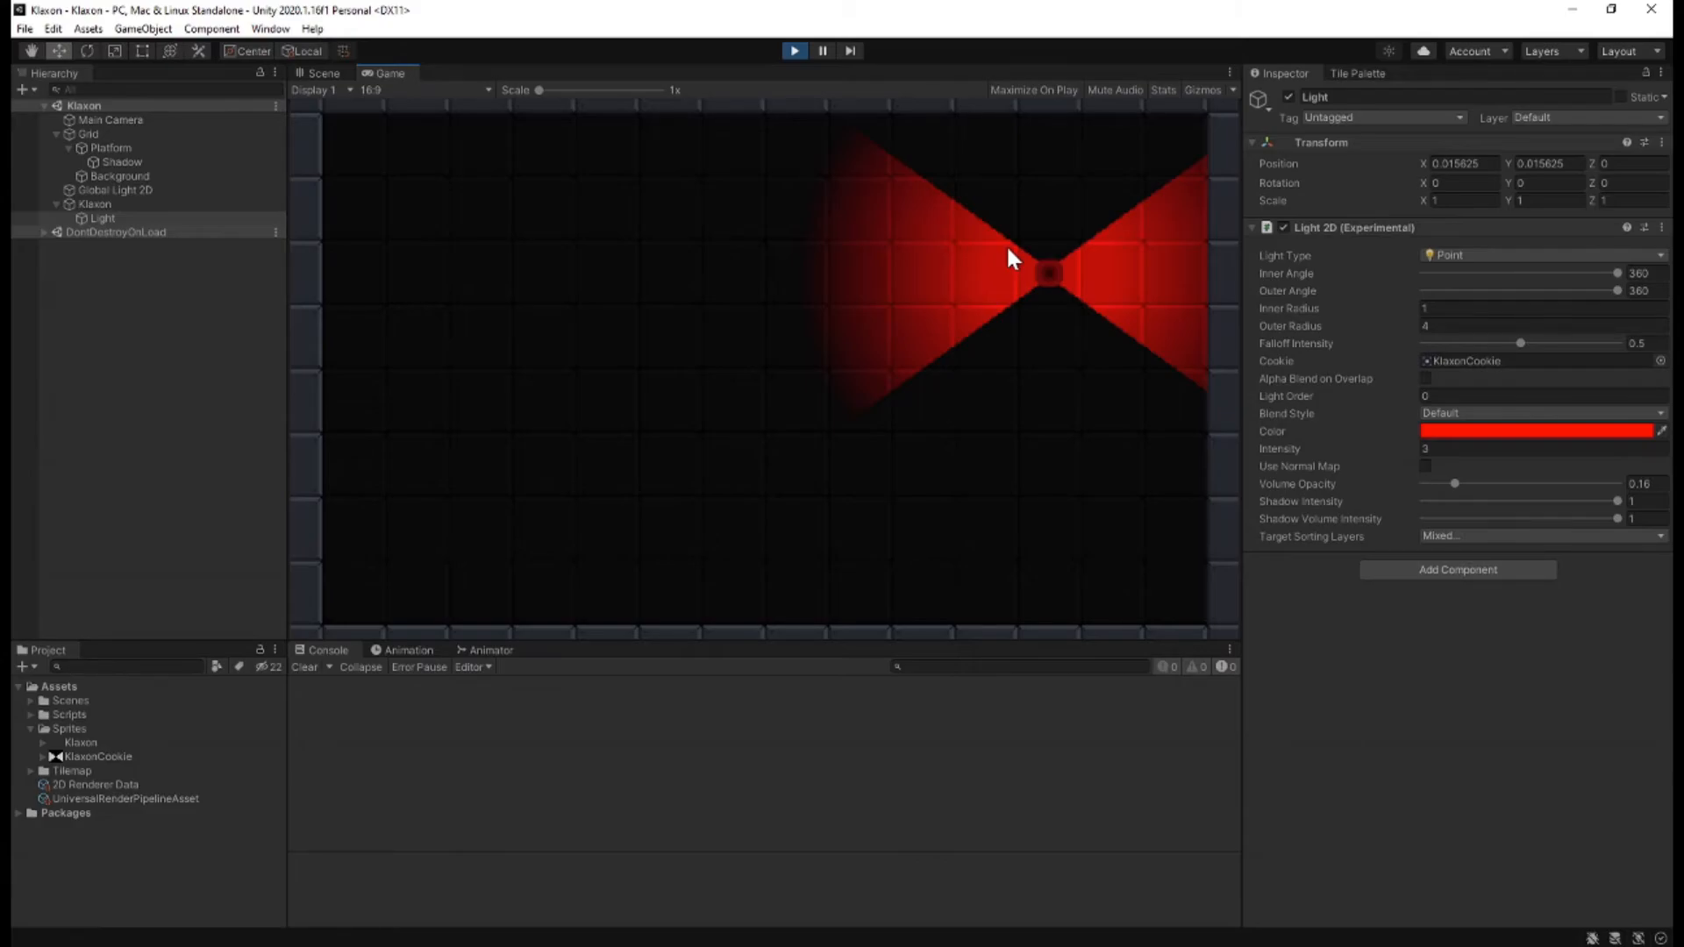
{"action": "left_click", "coordinate": [795, 51]}
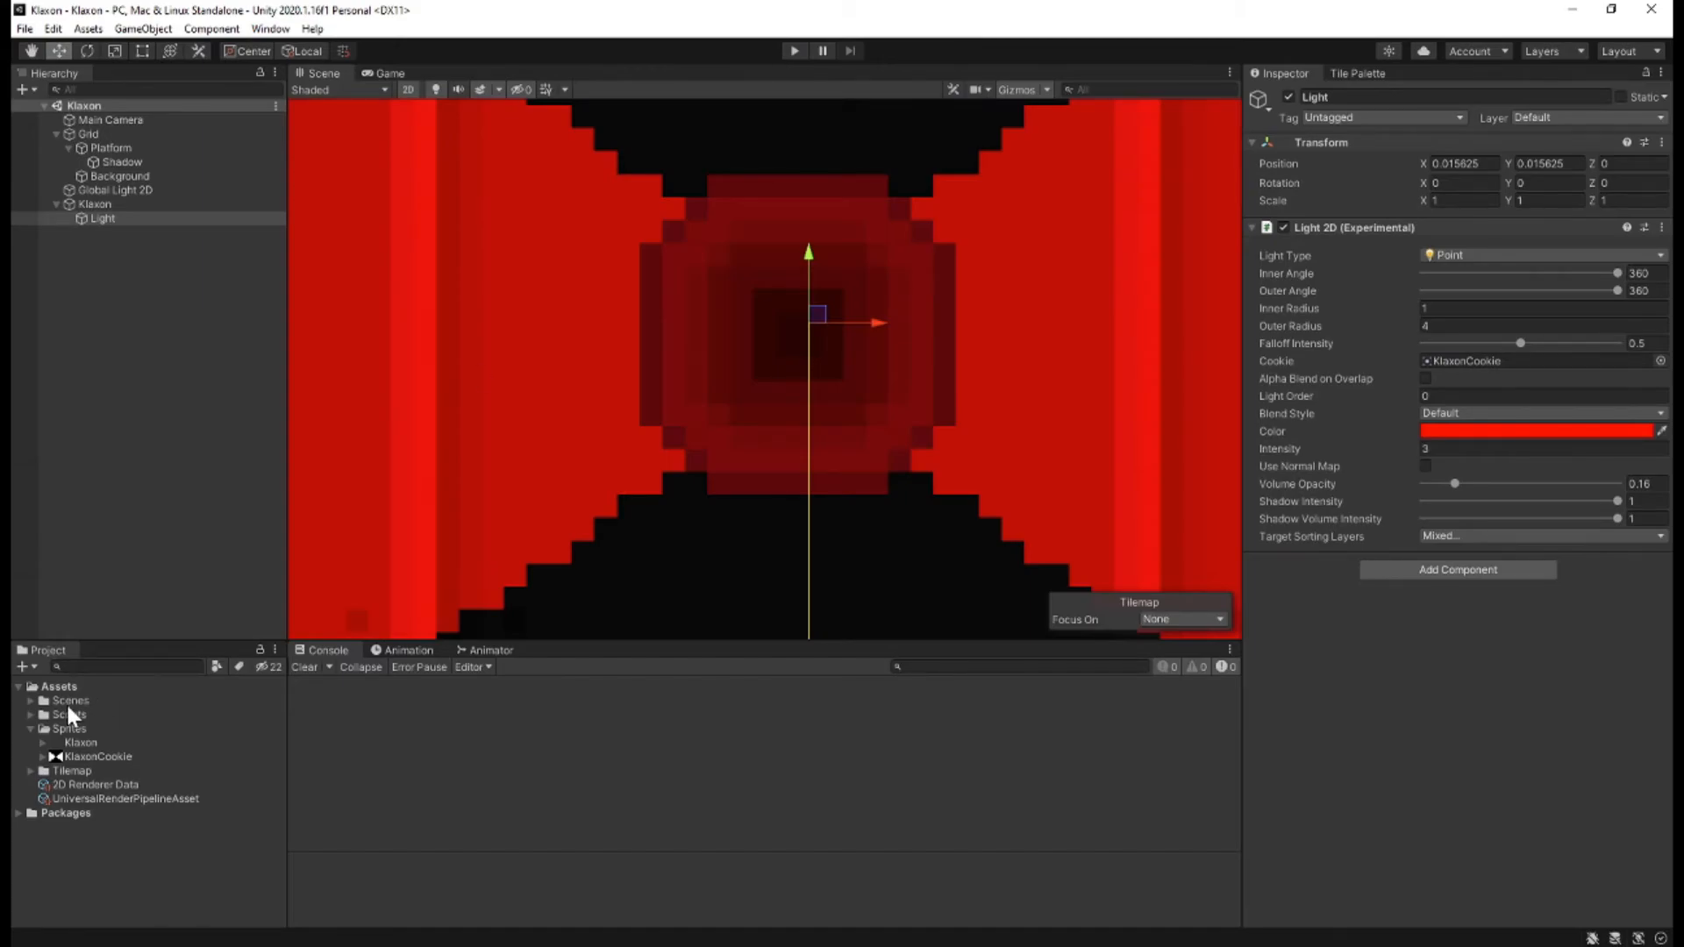
Open the Klaxon script in Visual Studio Code and review its Speed field, Update method and transform.Rotate call.
{"action": "left_click", "coordinate": [31, 715]}
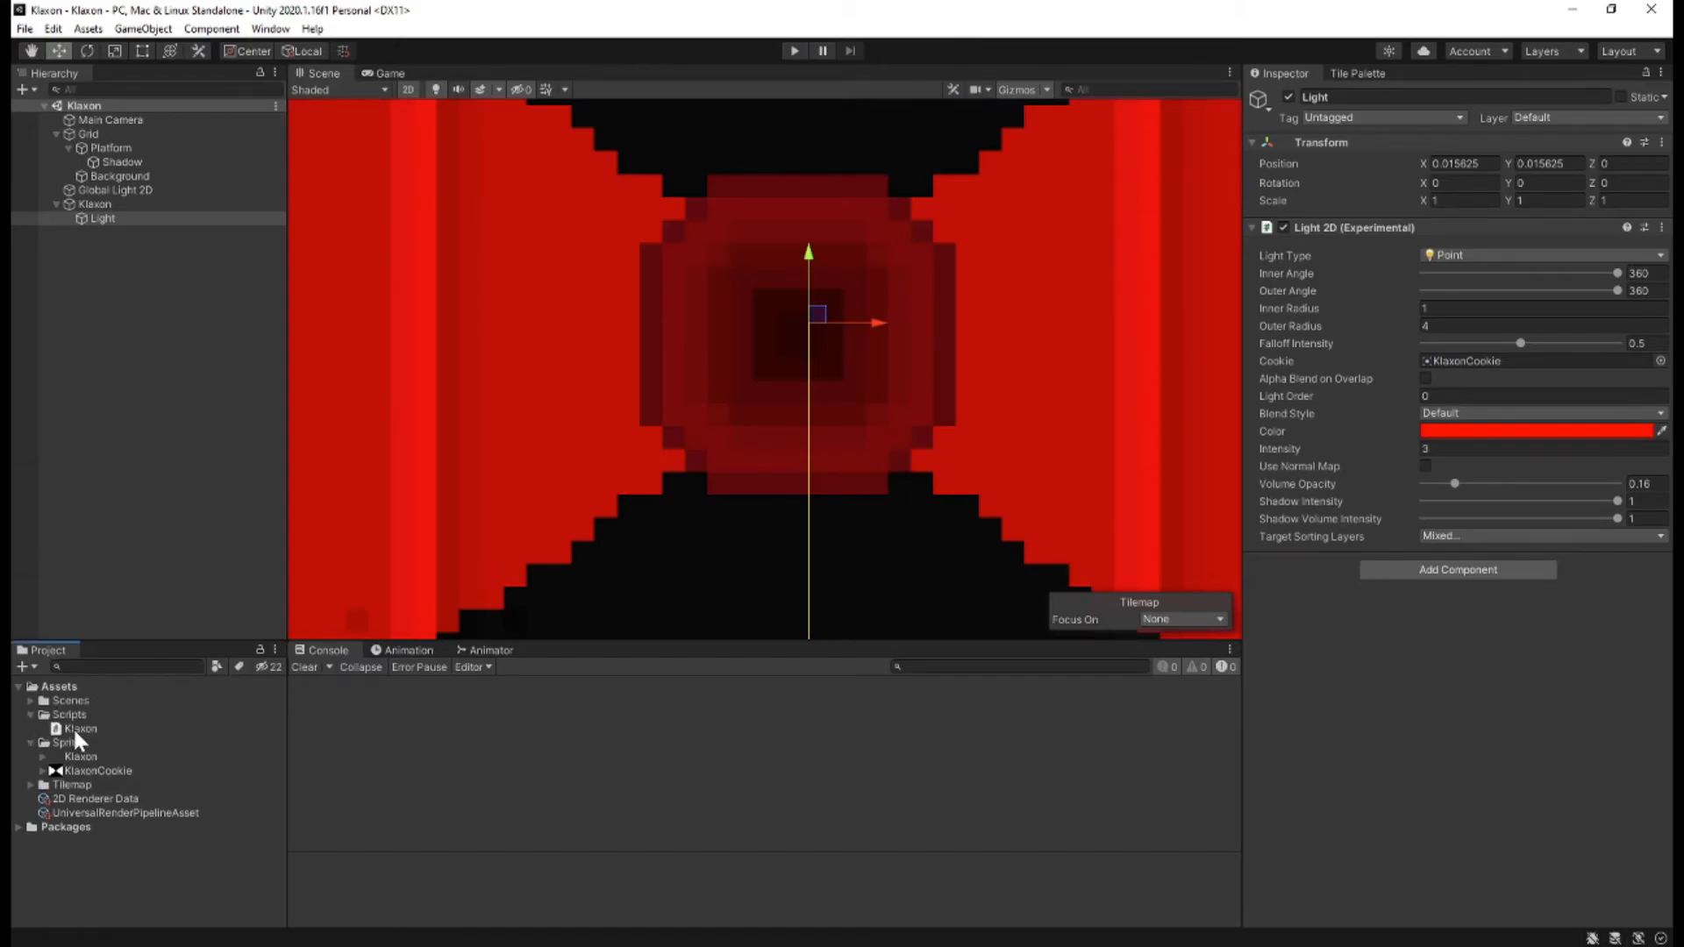
{"action": "double_click", "coordinate": [80, 728]}
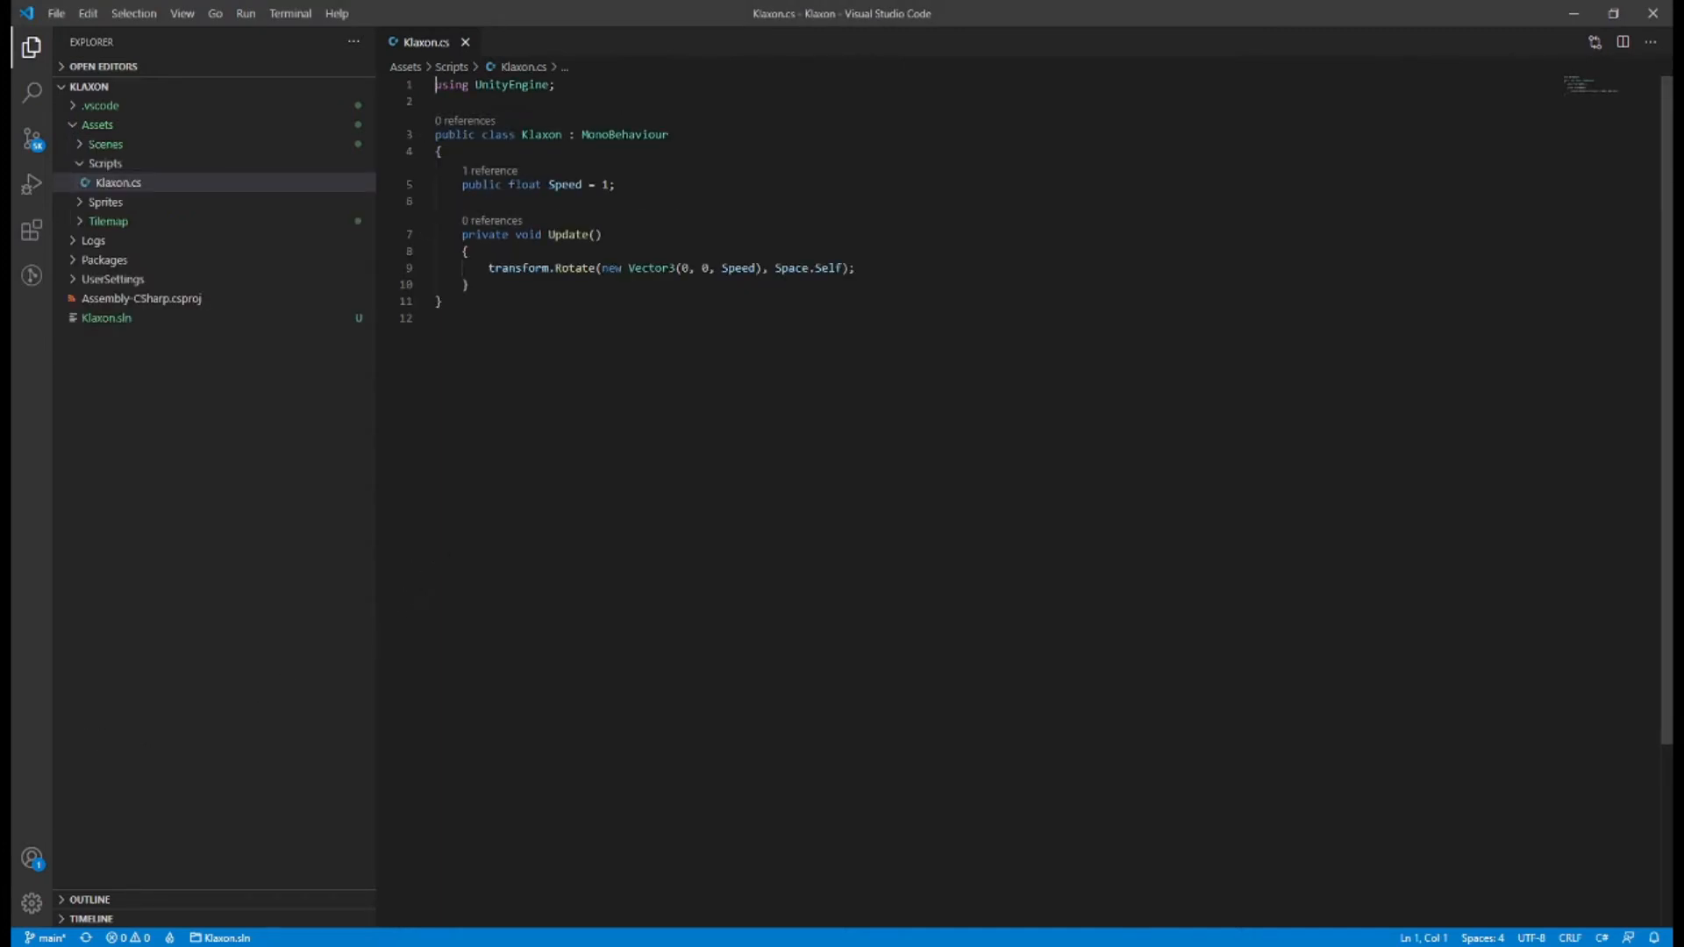
{"action": "left_click_drag", "start_coordinate": [462, 185], "coordinate": [616, 185]}
{"action": "left_click", "coordinate": [616, 185]}
{"action": "left_click_drag", "start_coordinate": [463, 235], "coordinate": [469, 285]}
{"action": "left_click", "coordinate": [470, 285]}
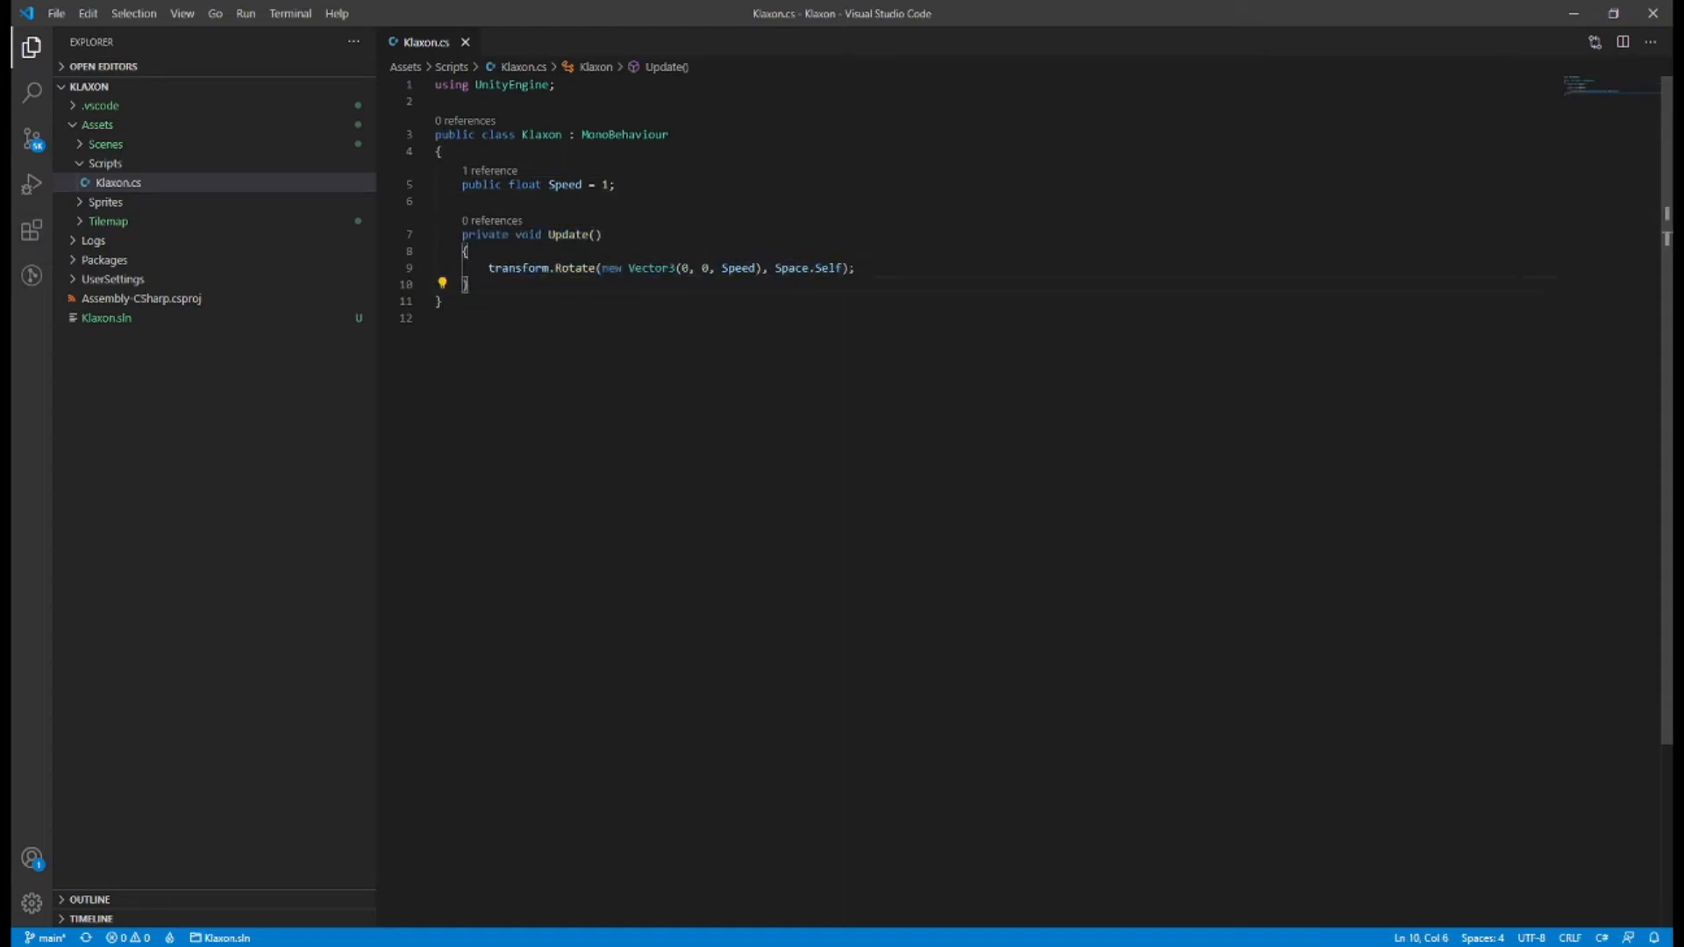
{"action": "left_click_drag", "start_coordinate": [488, 268], "coordinate": [856, 267]}
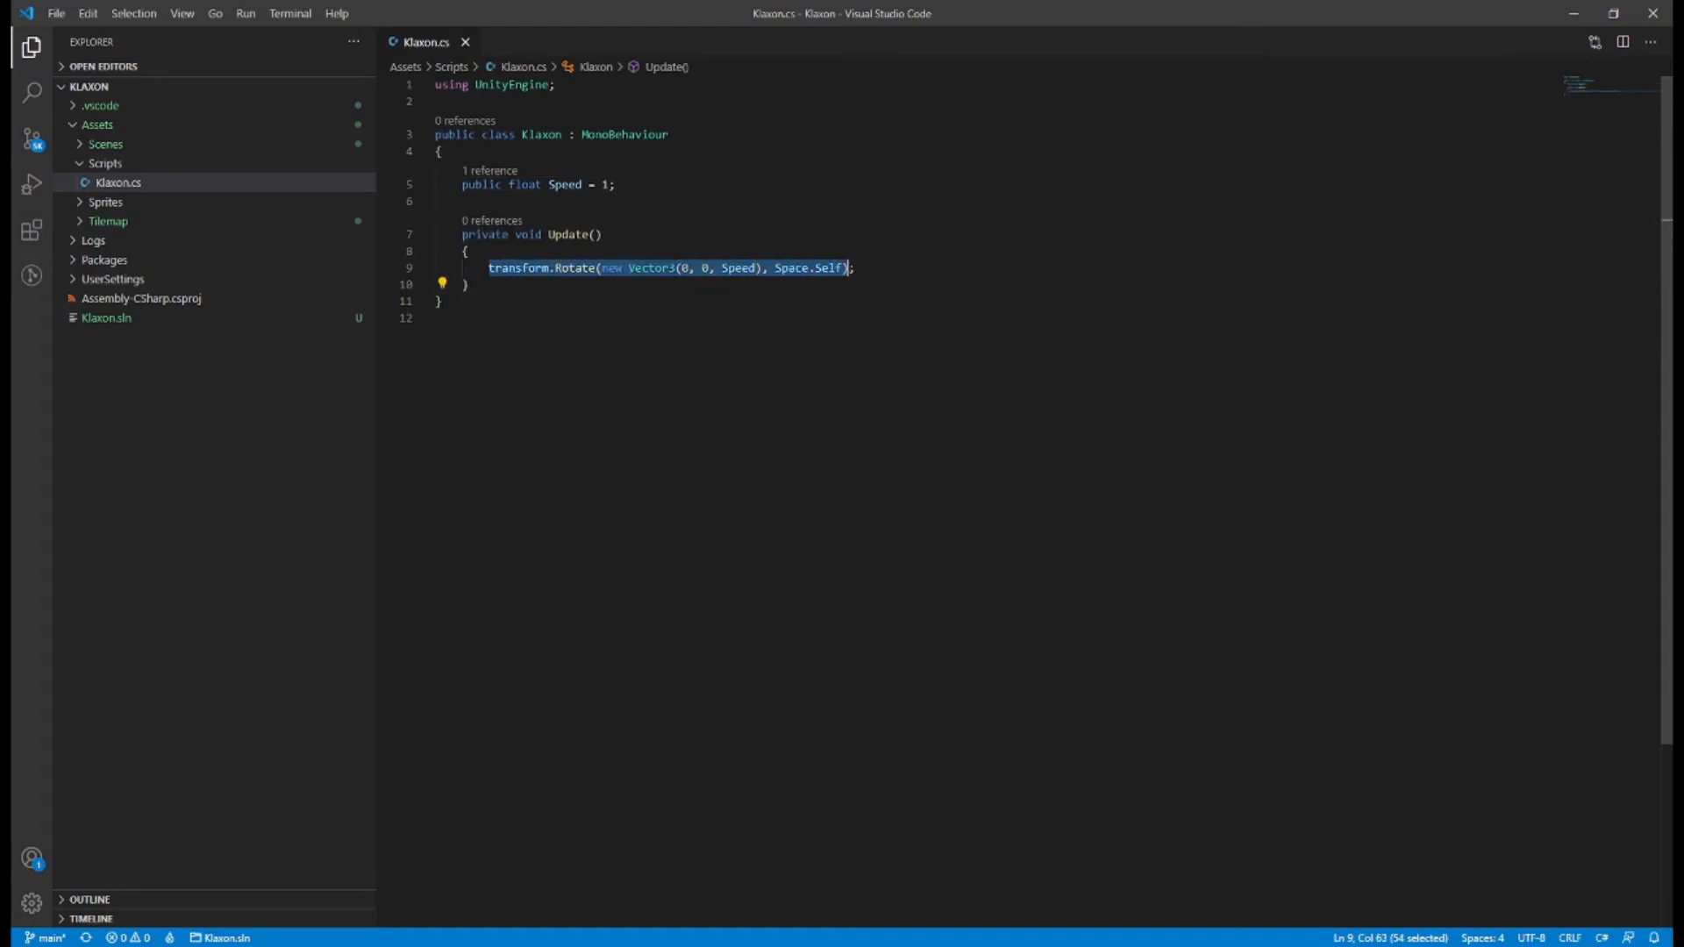
{"action": "left_click", "coordinate": [855, 268]}
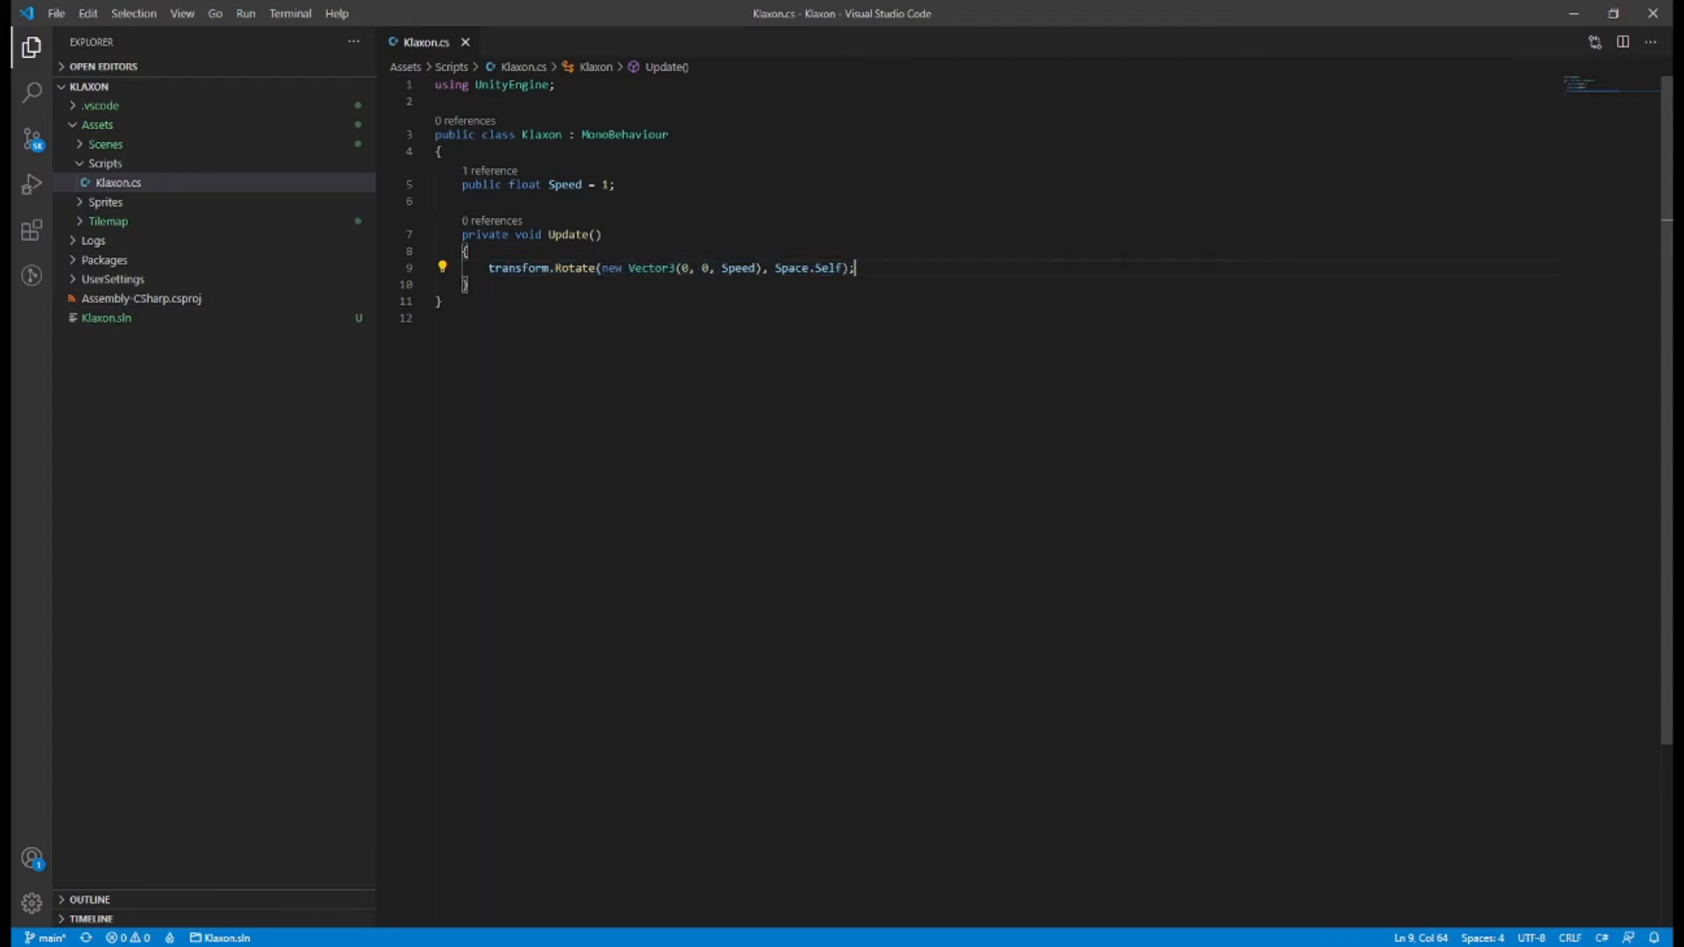
{"action": "left_click_drag", "start_coordinate": [602, 268], "coordinate": [762, 268]}
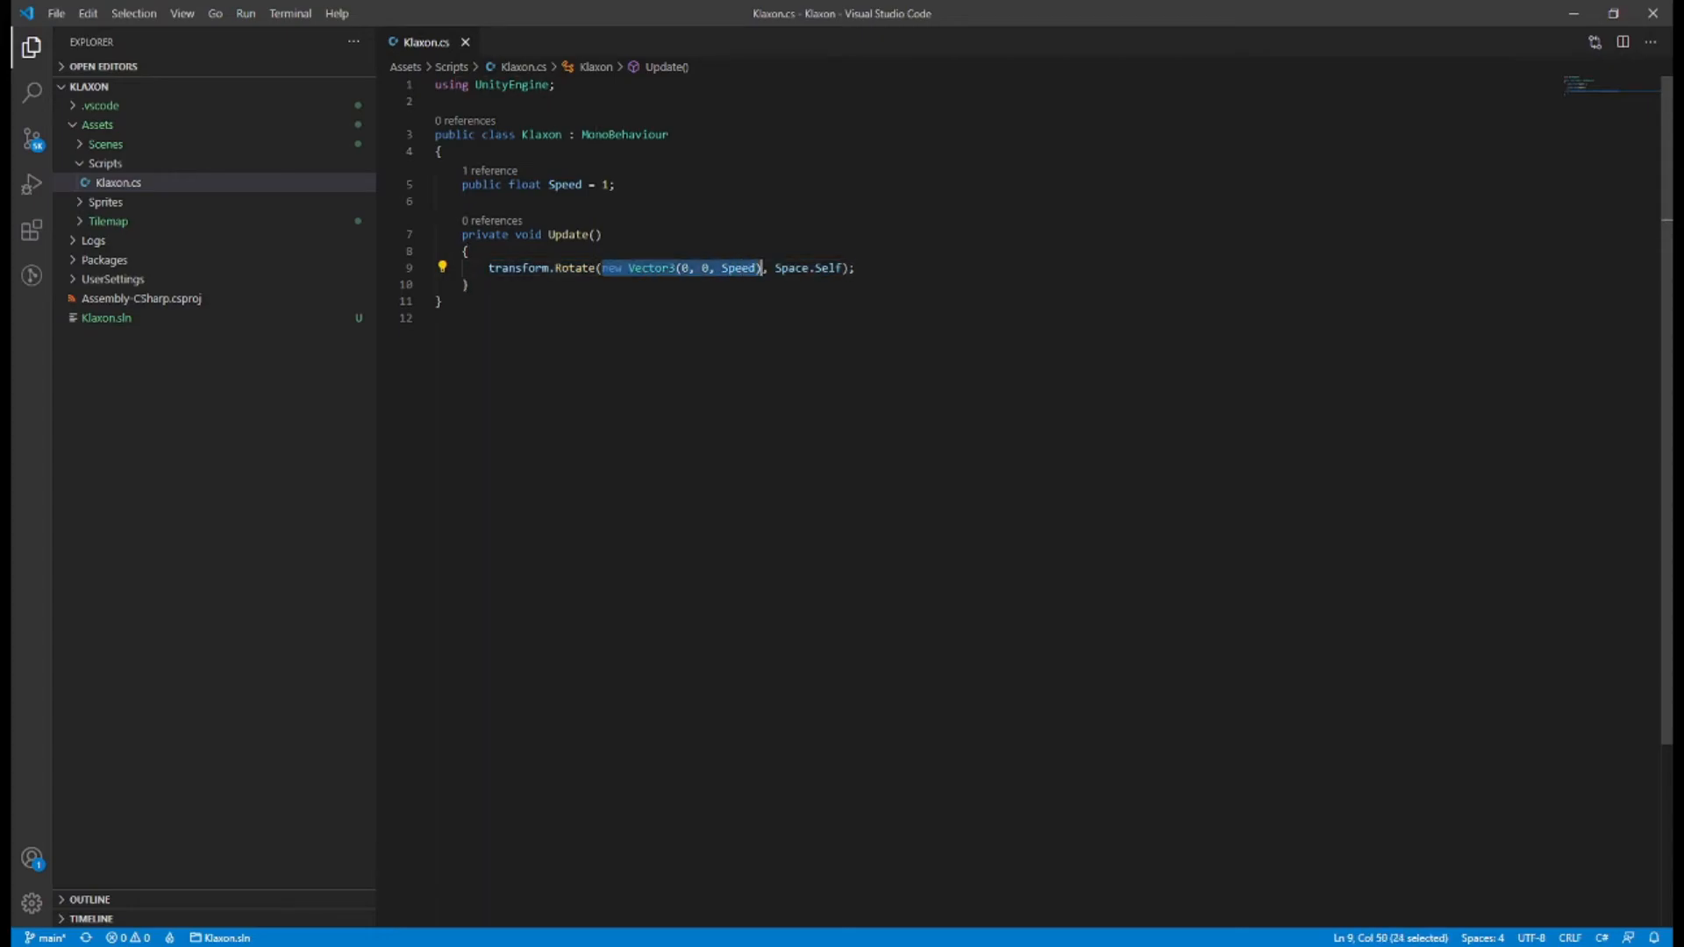
{"action": "left_click", "coordinate": [758, 267]}
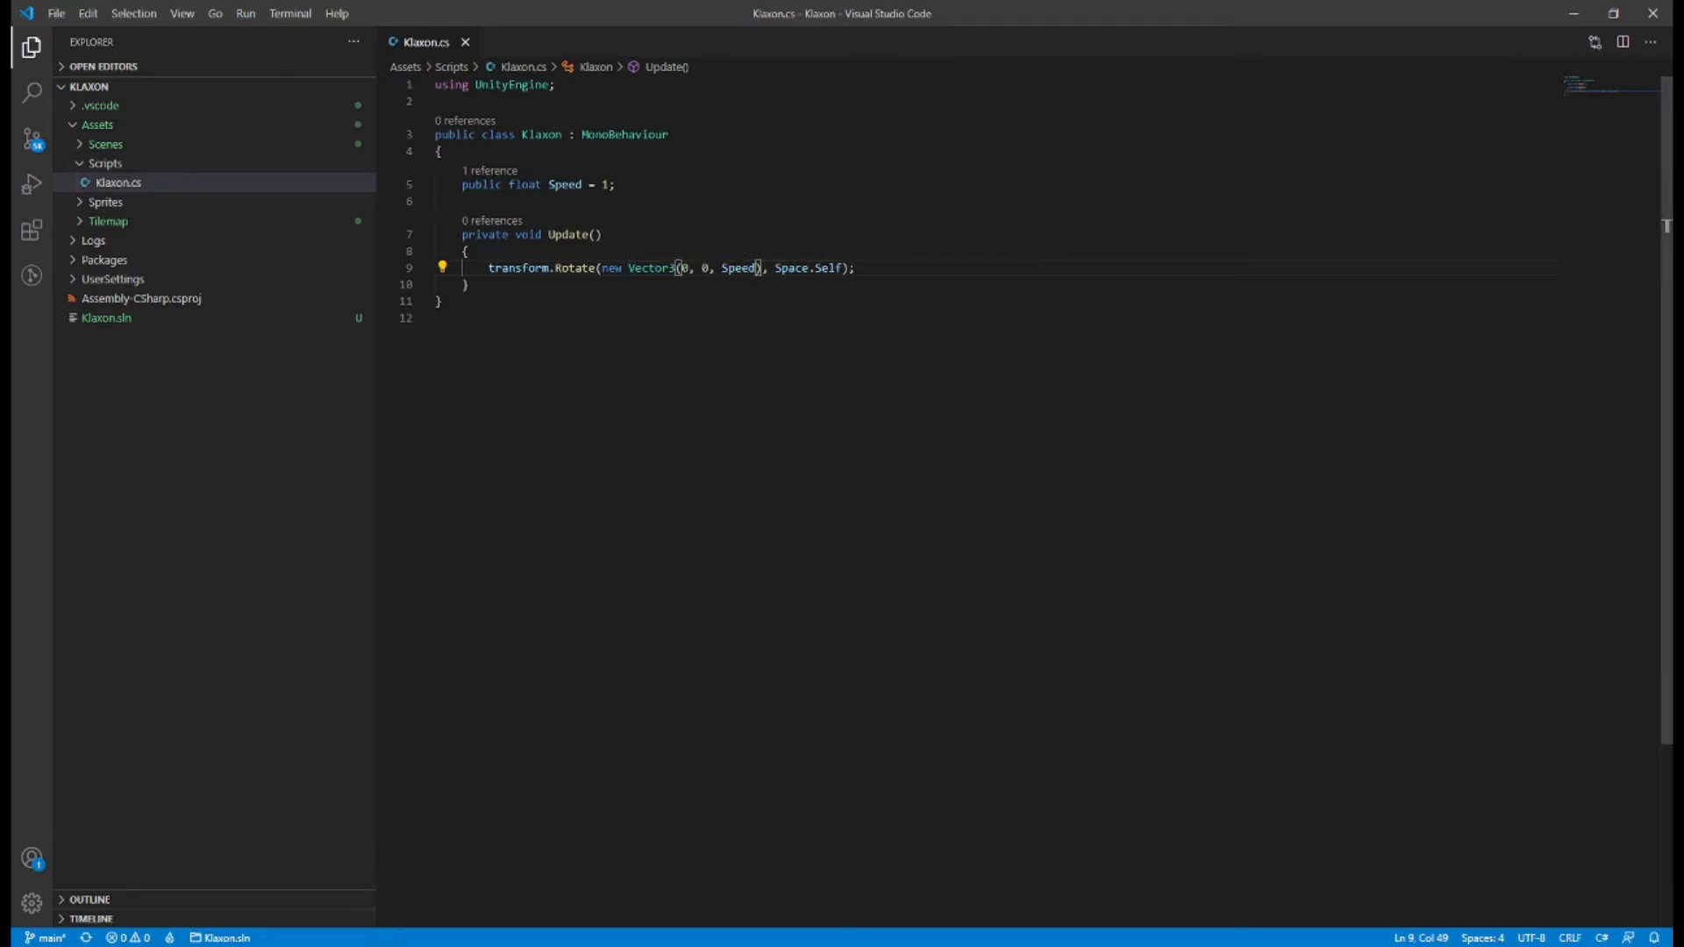
Return to Unity and add the Klaxon script as a component on the Klaxon object.
{"action": "key", "text": "alt+Tab"}
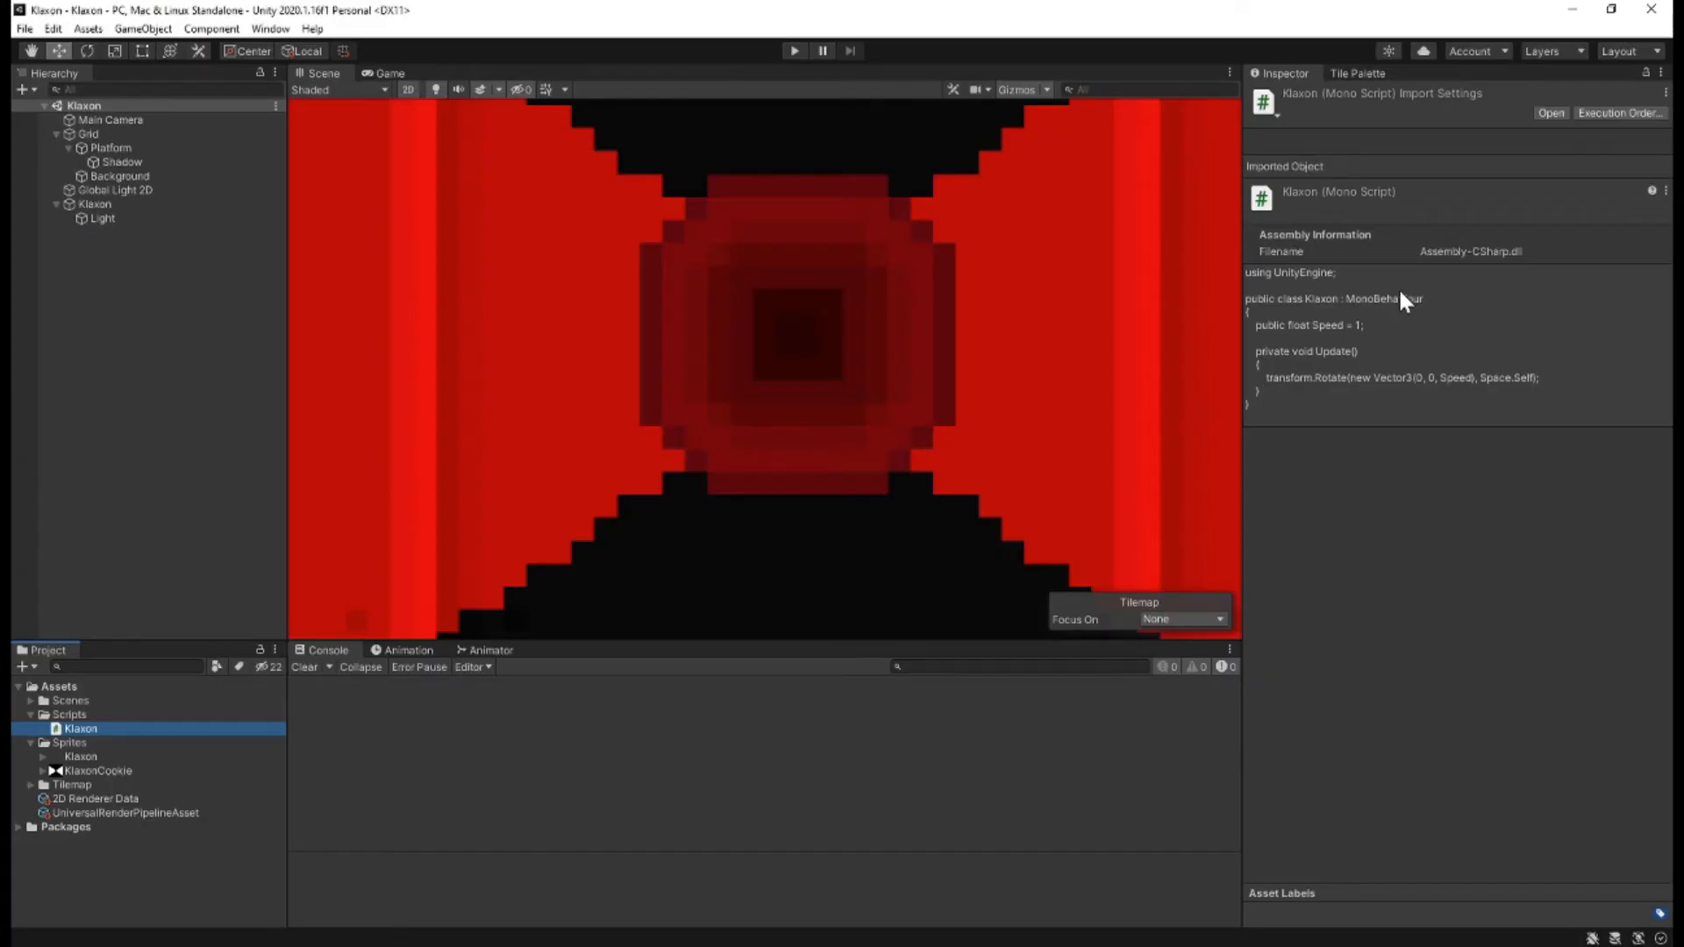
{"action": "left_click", "coordinate": [98, 203]}
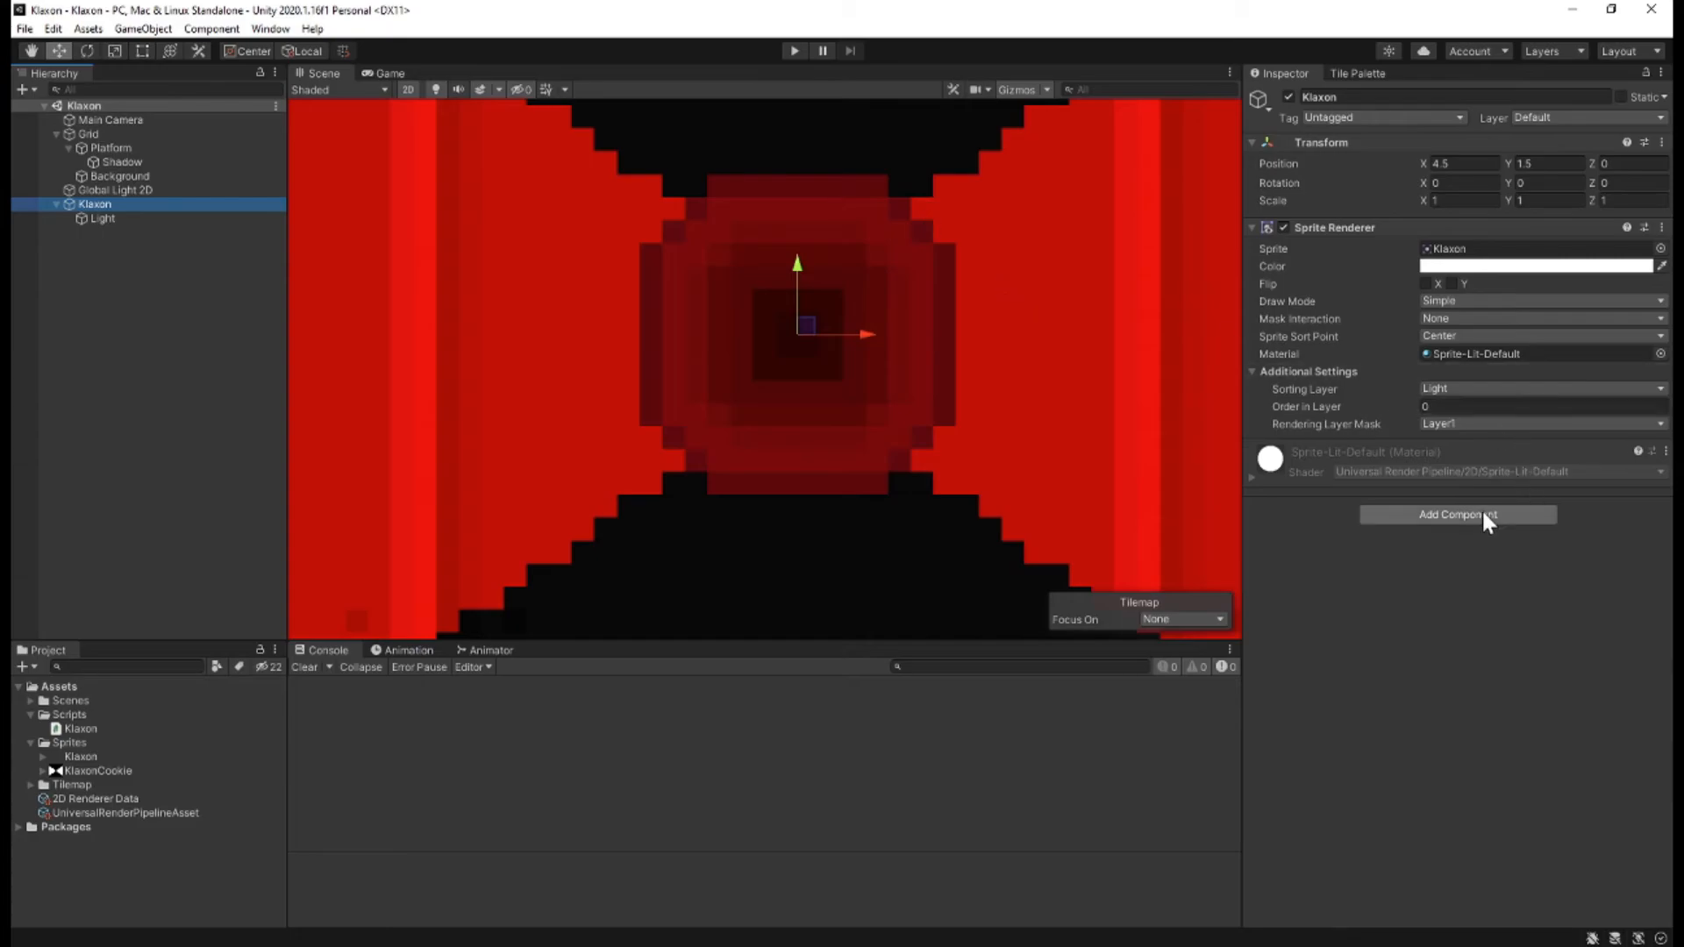
{"action": "left_click", "coordinate": [1460, 515]}
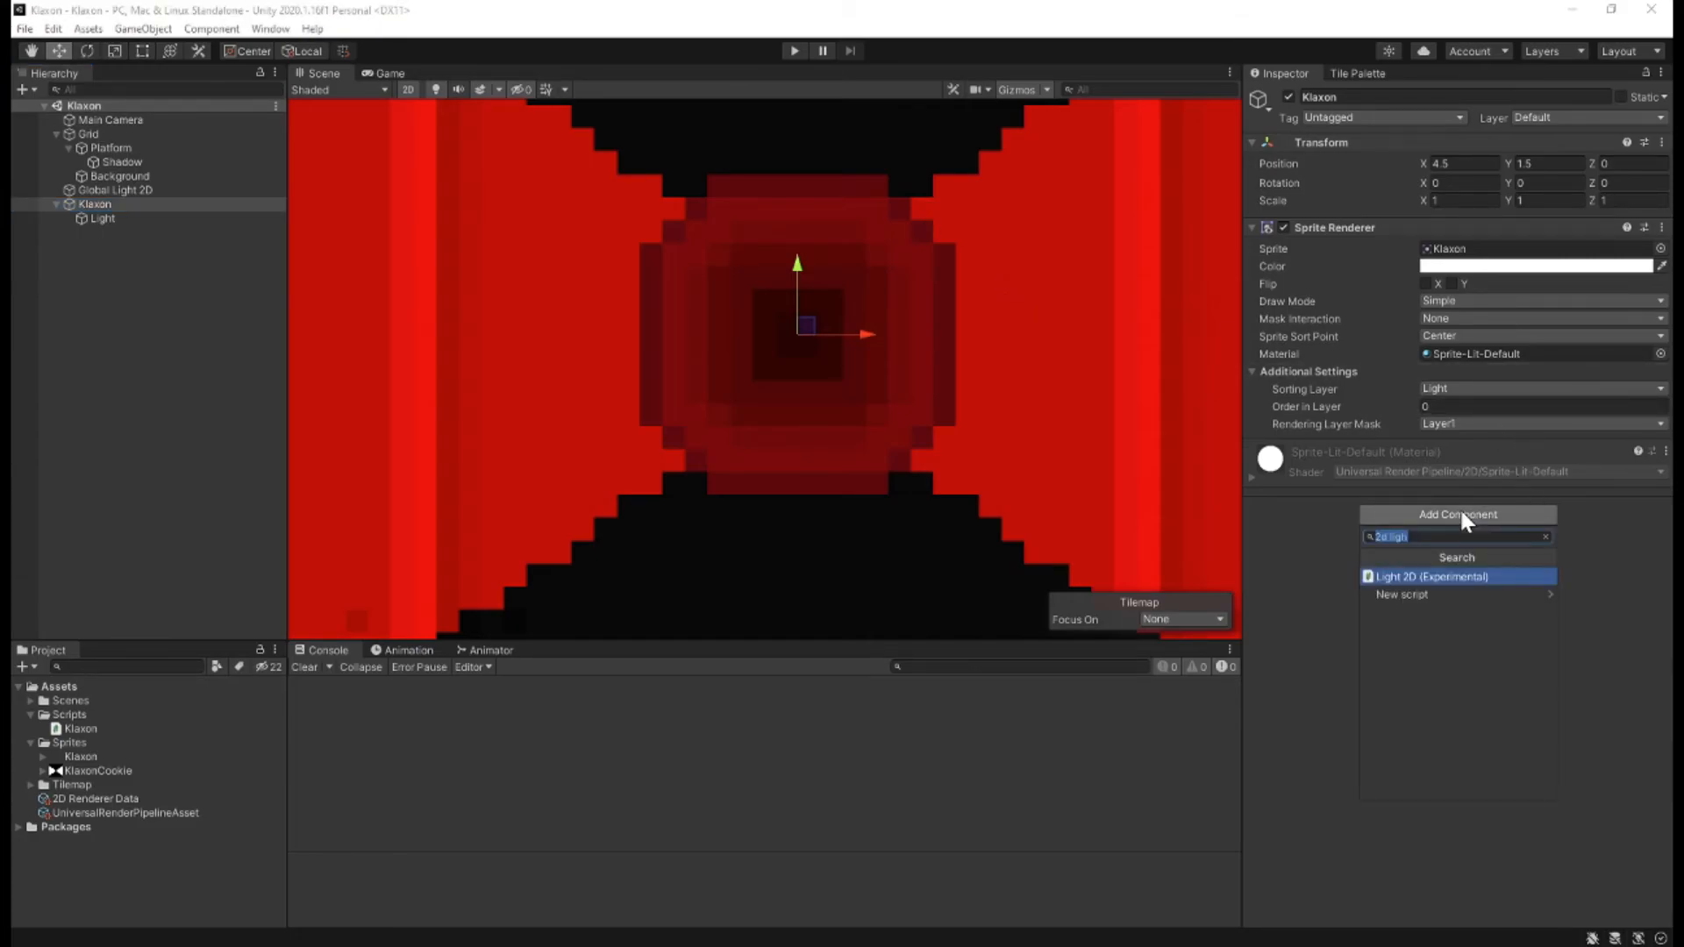
{"action": "type", "text": "klaxon"}
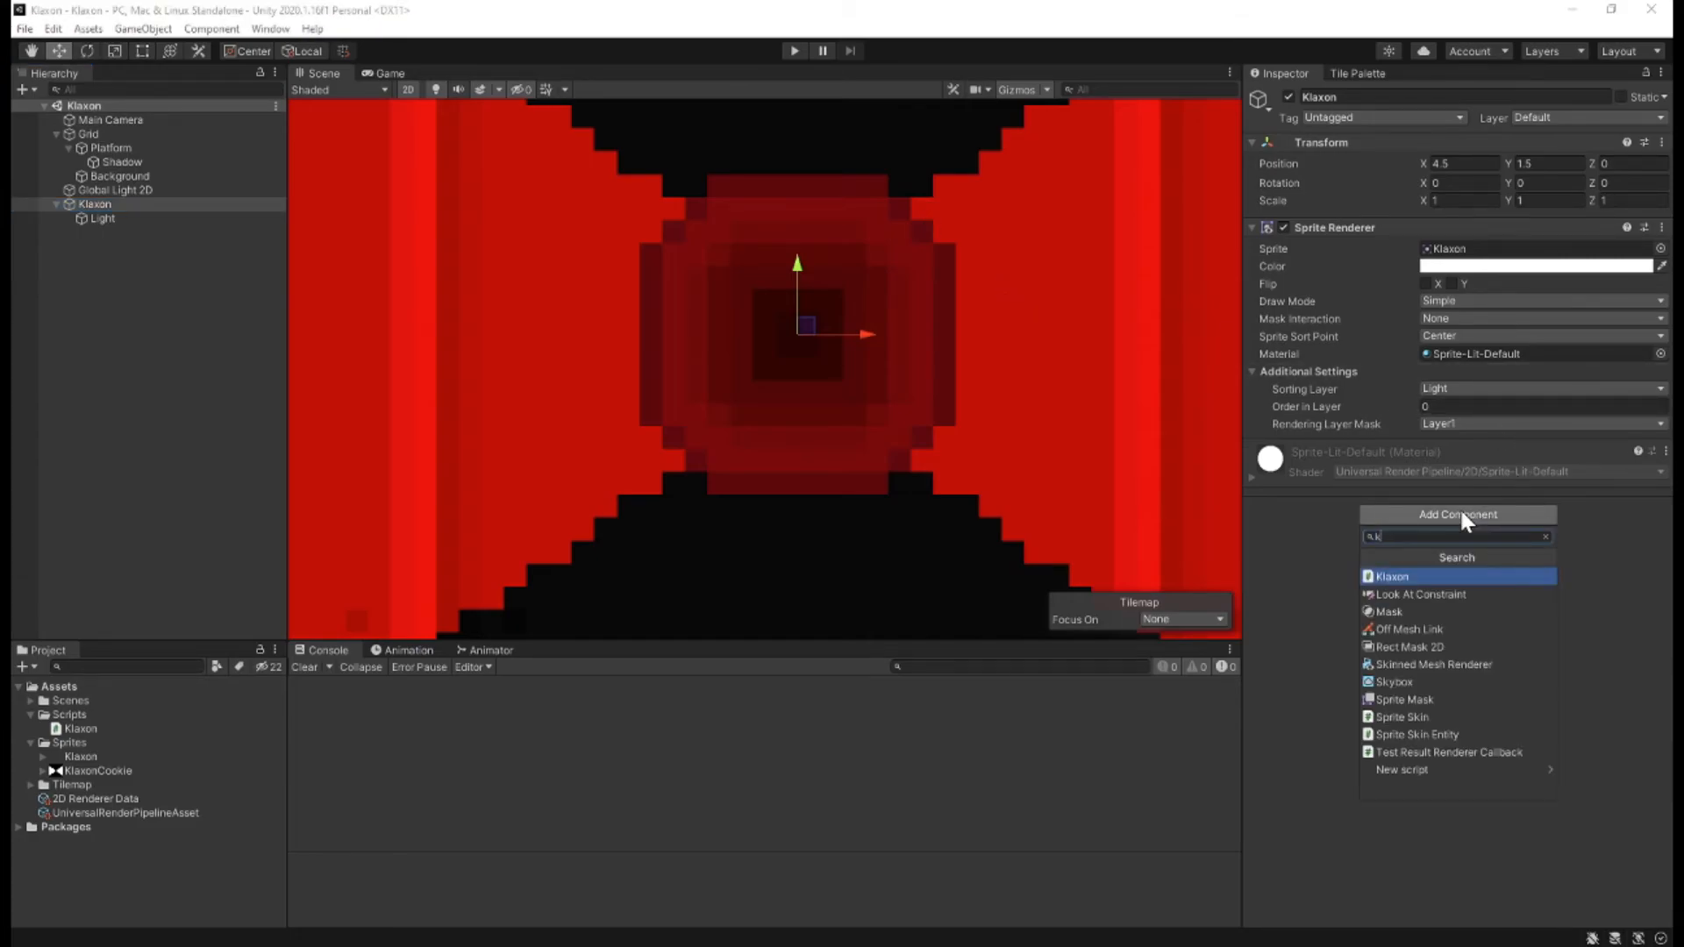
{"action": "key", "text": "Return"}
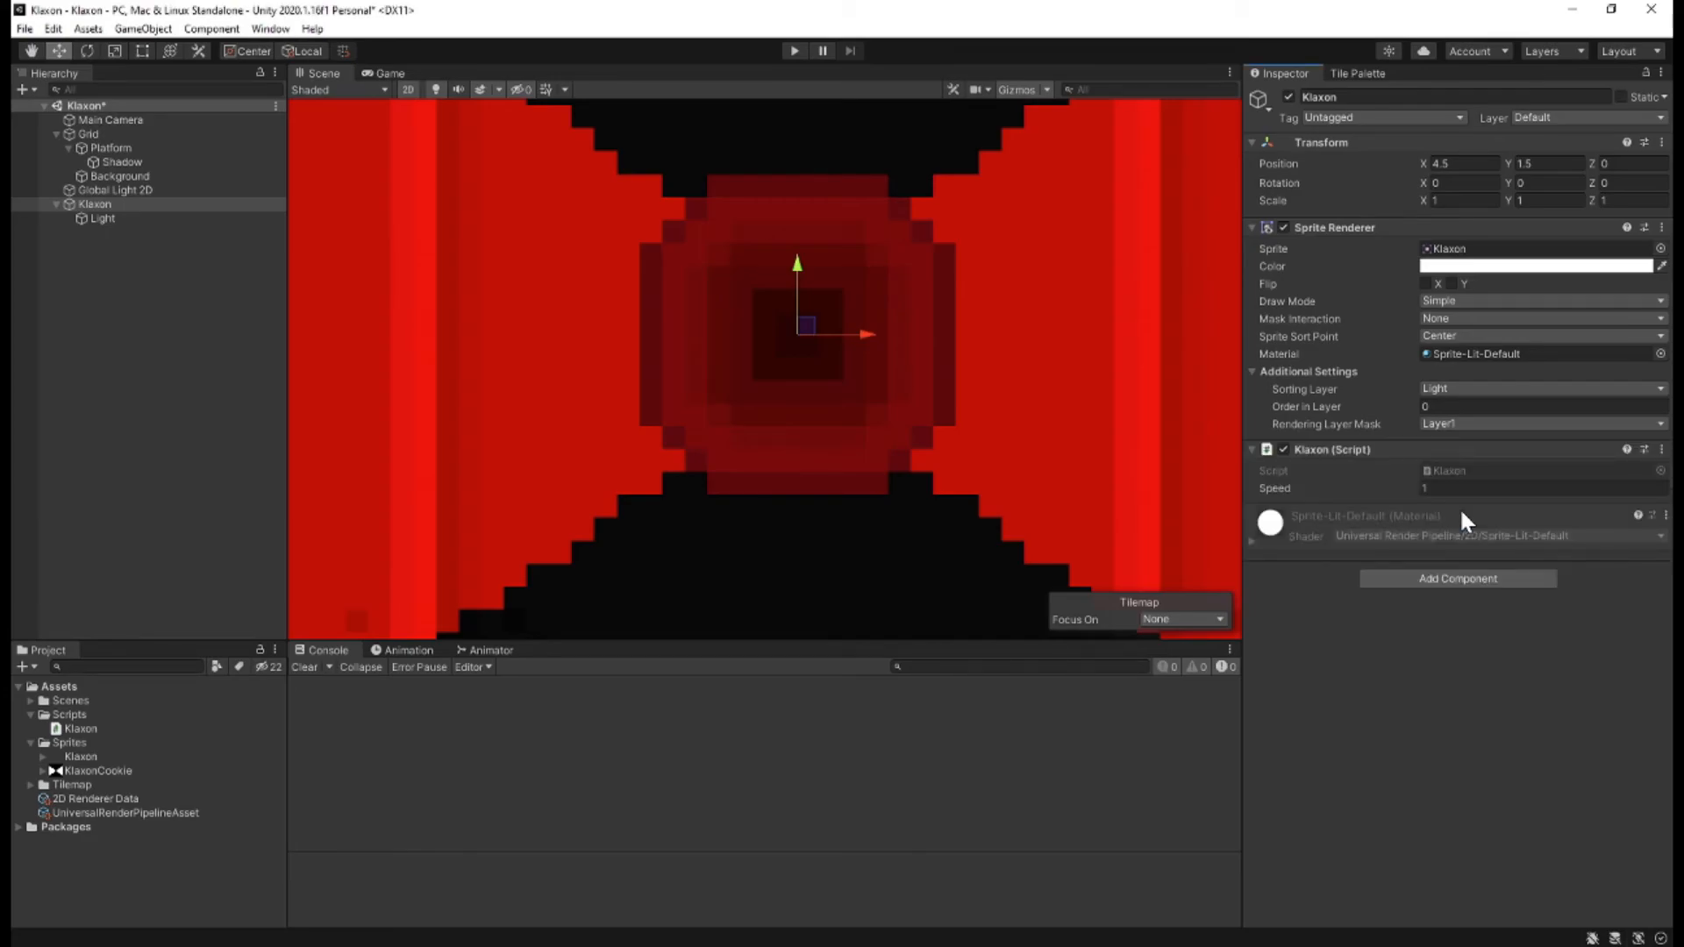
Save the scene and play it to check the klaxon's rotation.
{"action": "key", "text": "ctrl+s"}
{"action": "left_click", "coordinate": [793, 51]}
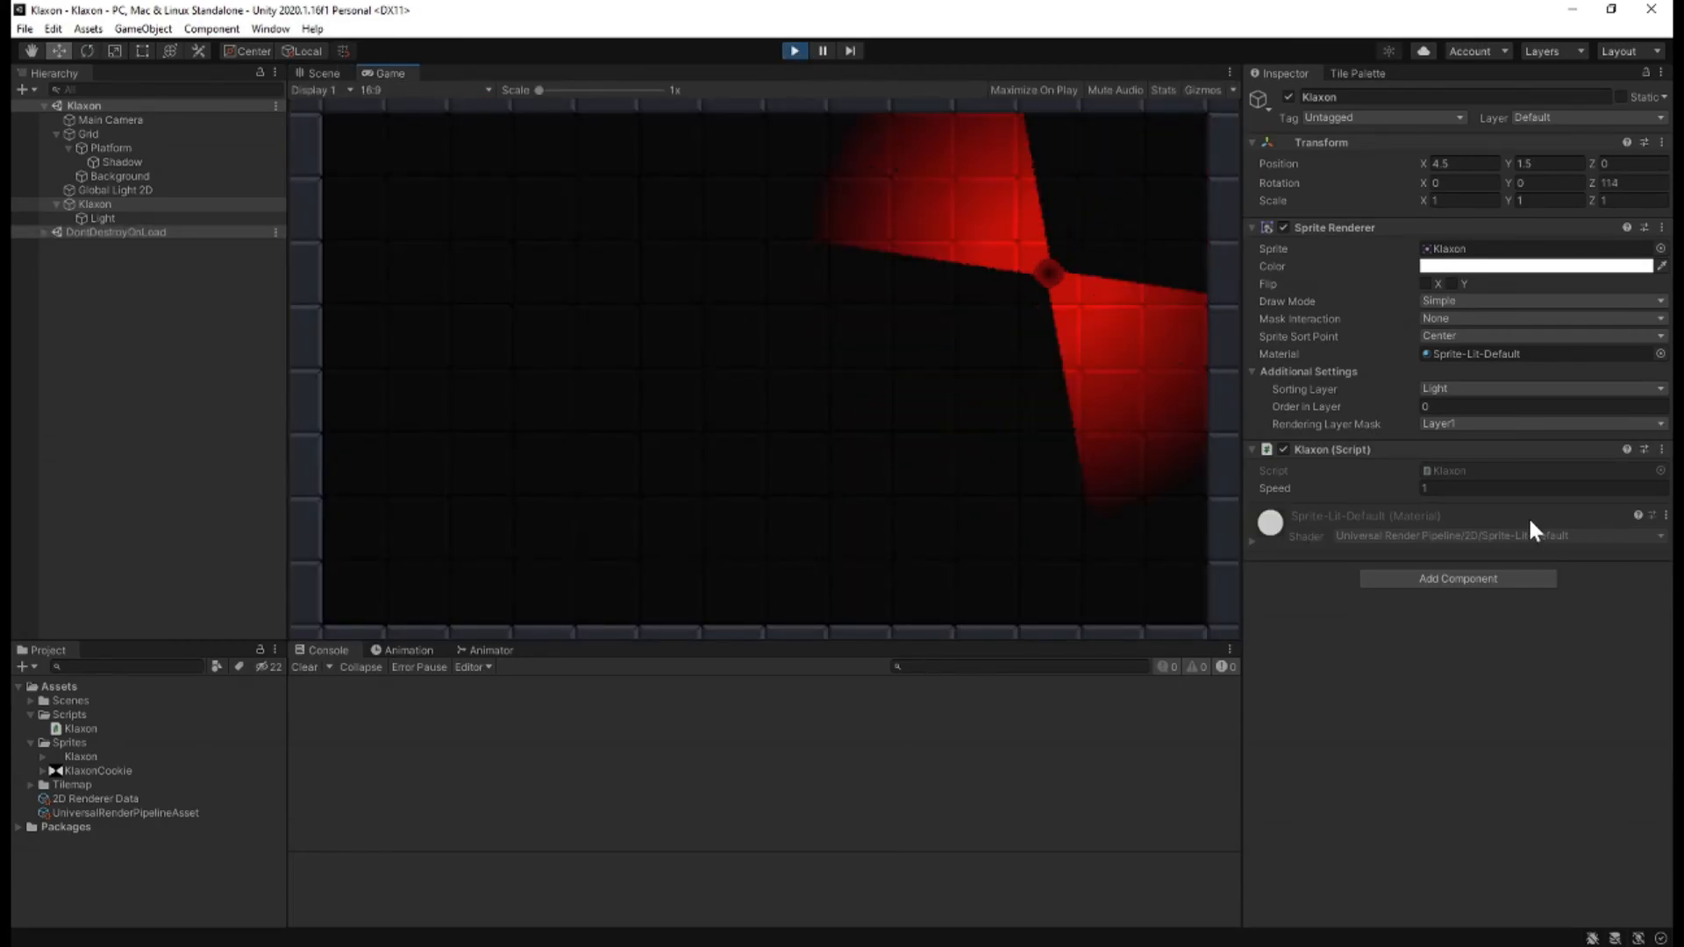
Try slowing the running klaxon's rotation by reducing the Klaxon script's Speed, ending at 0.5.
{"action": "left_click", "coordinate": [1477, 488]}
{"action": "type", "text": "03"}
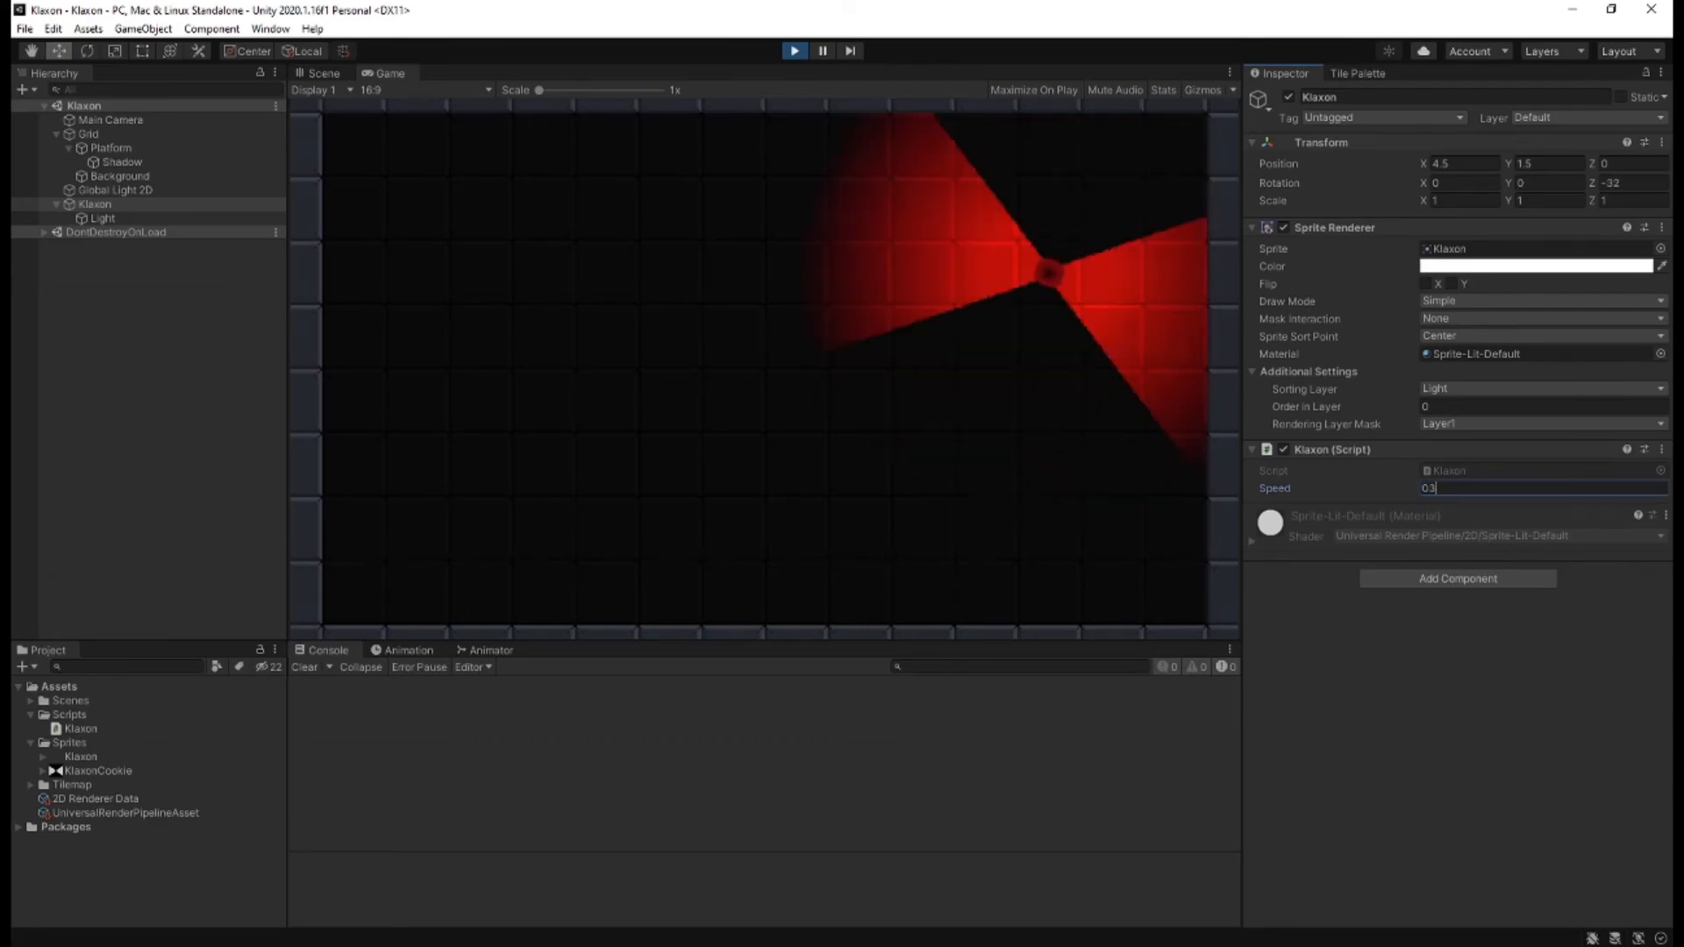
{"action": "key", "text": "BackSpace"}
{"action": "key", "text": "BackSpace"}
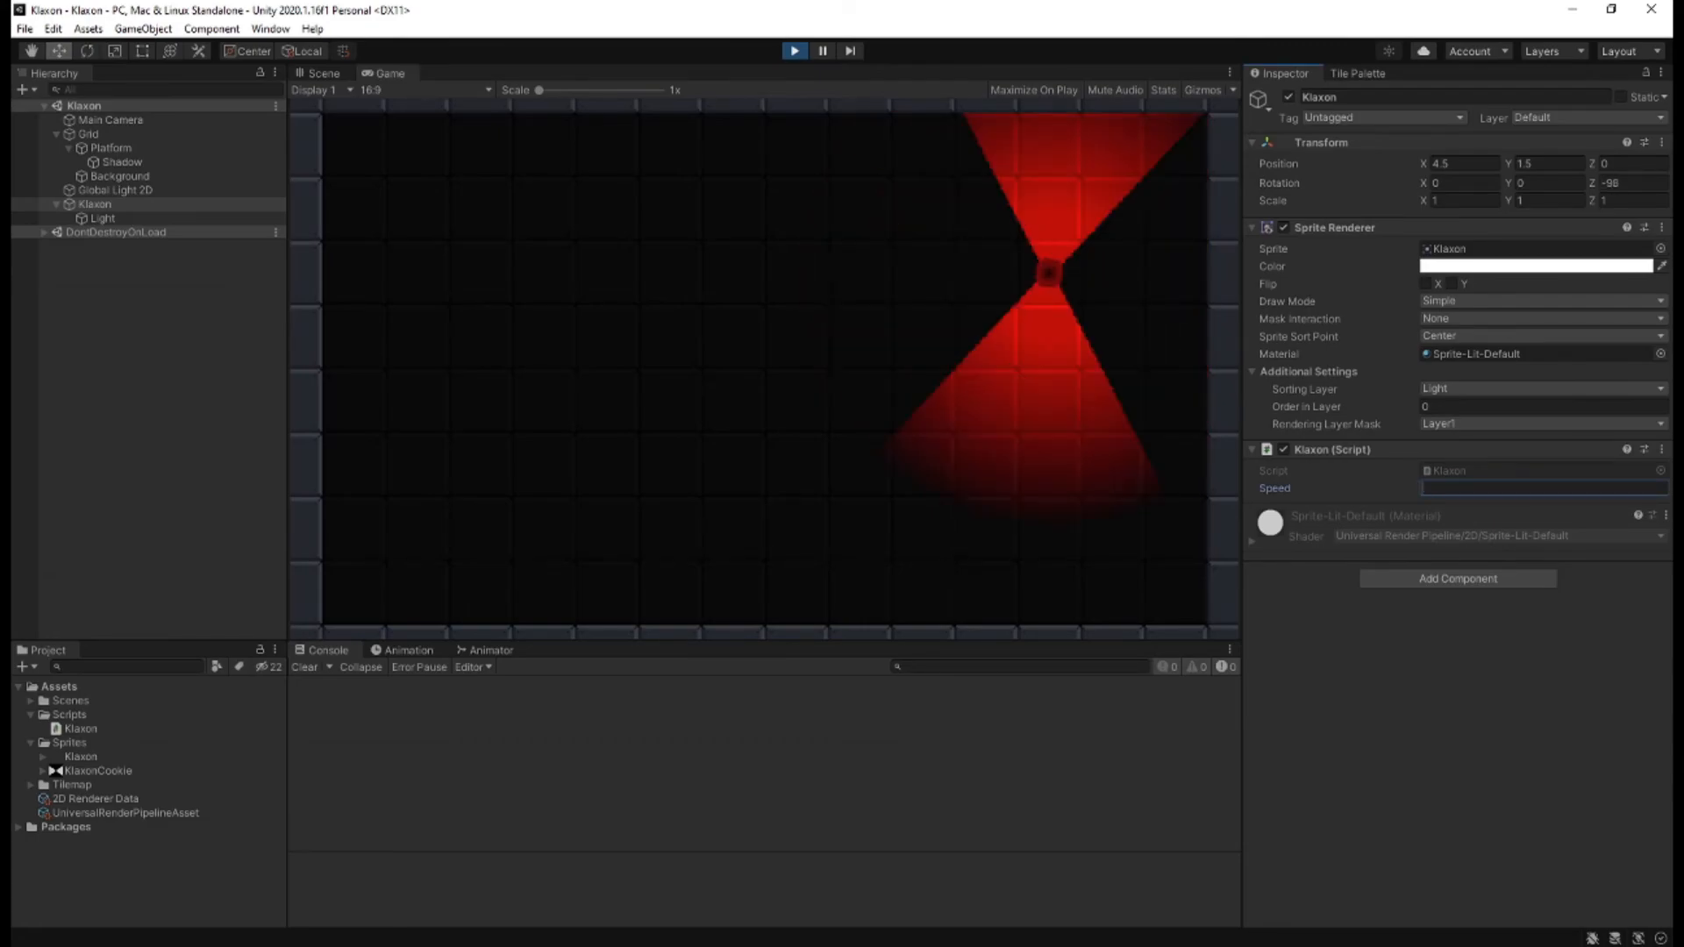
{"action": "type", "text": "5"}
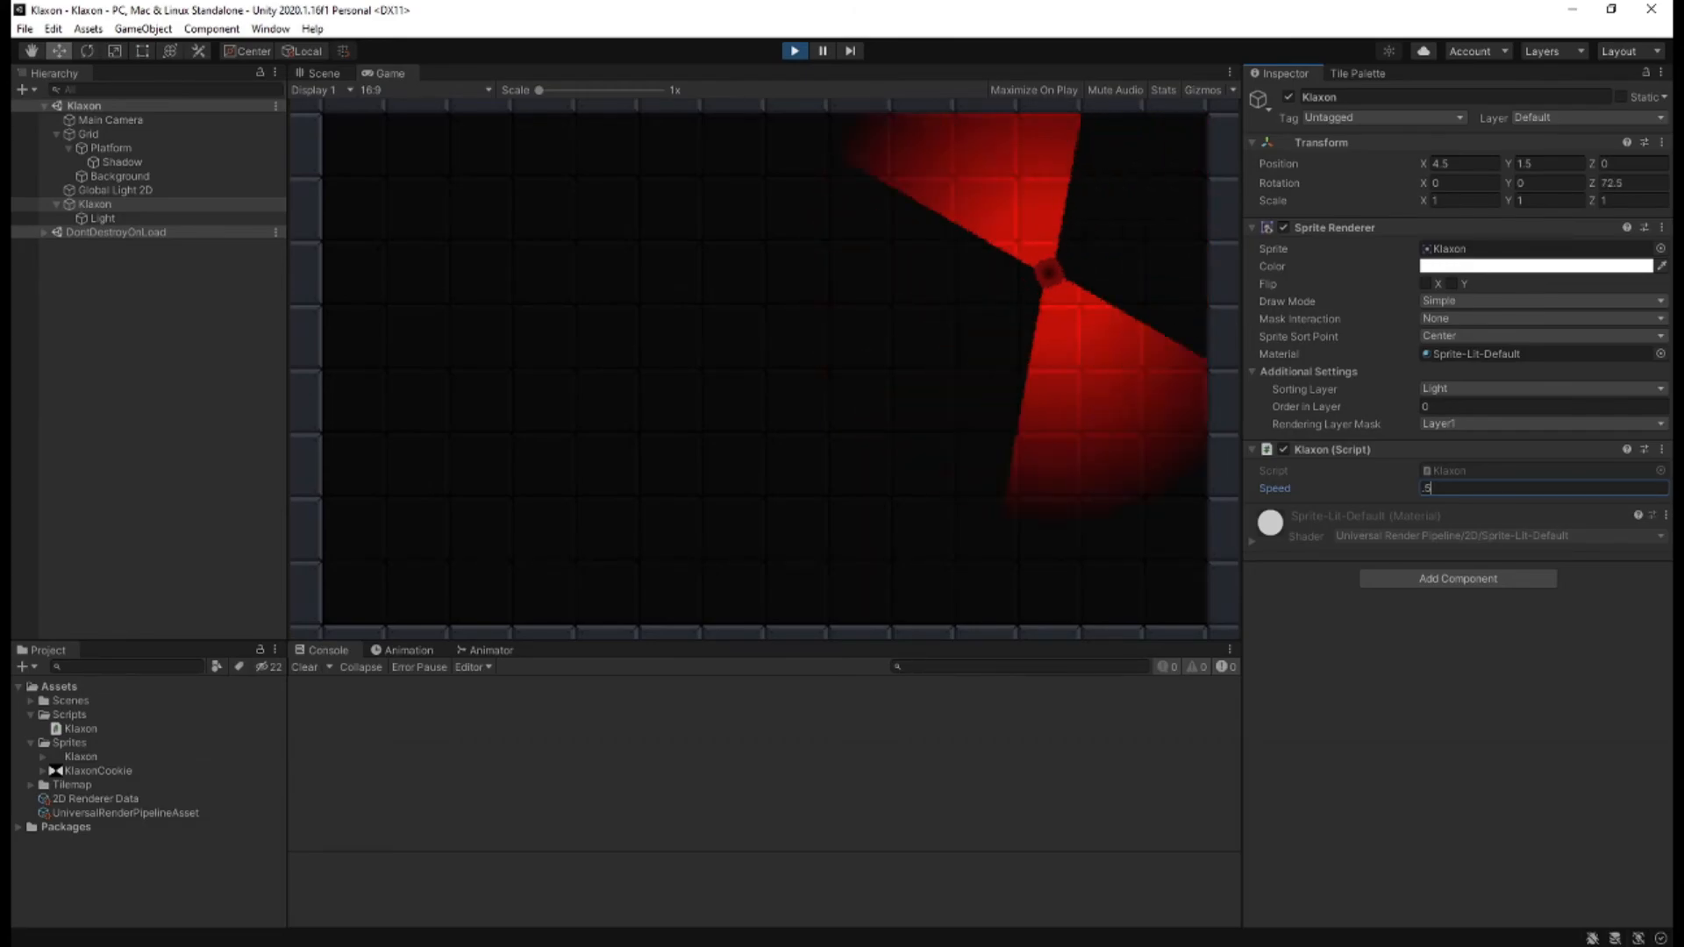
Try Speed values of 100 and 0.25 in the Klaxon script while the scene plays.
{"action": "key", "text": "BackSpace"}
{"action": "type", "text": "100"}
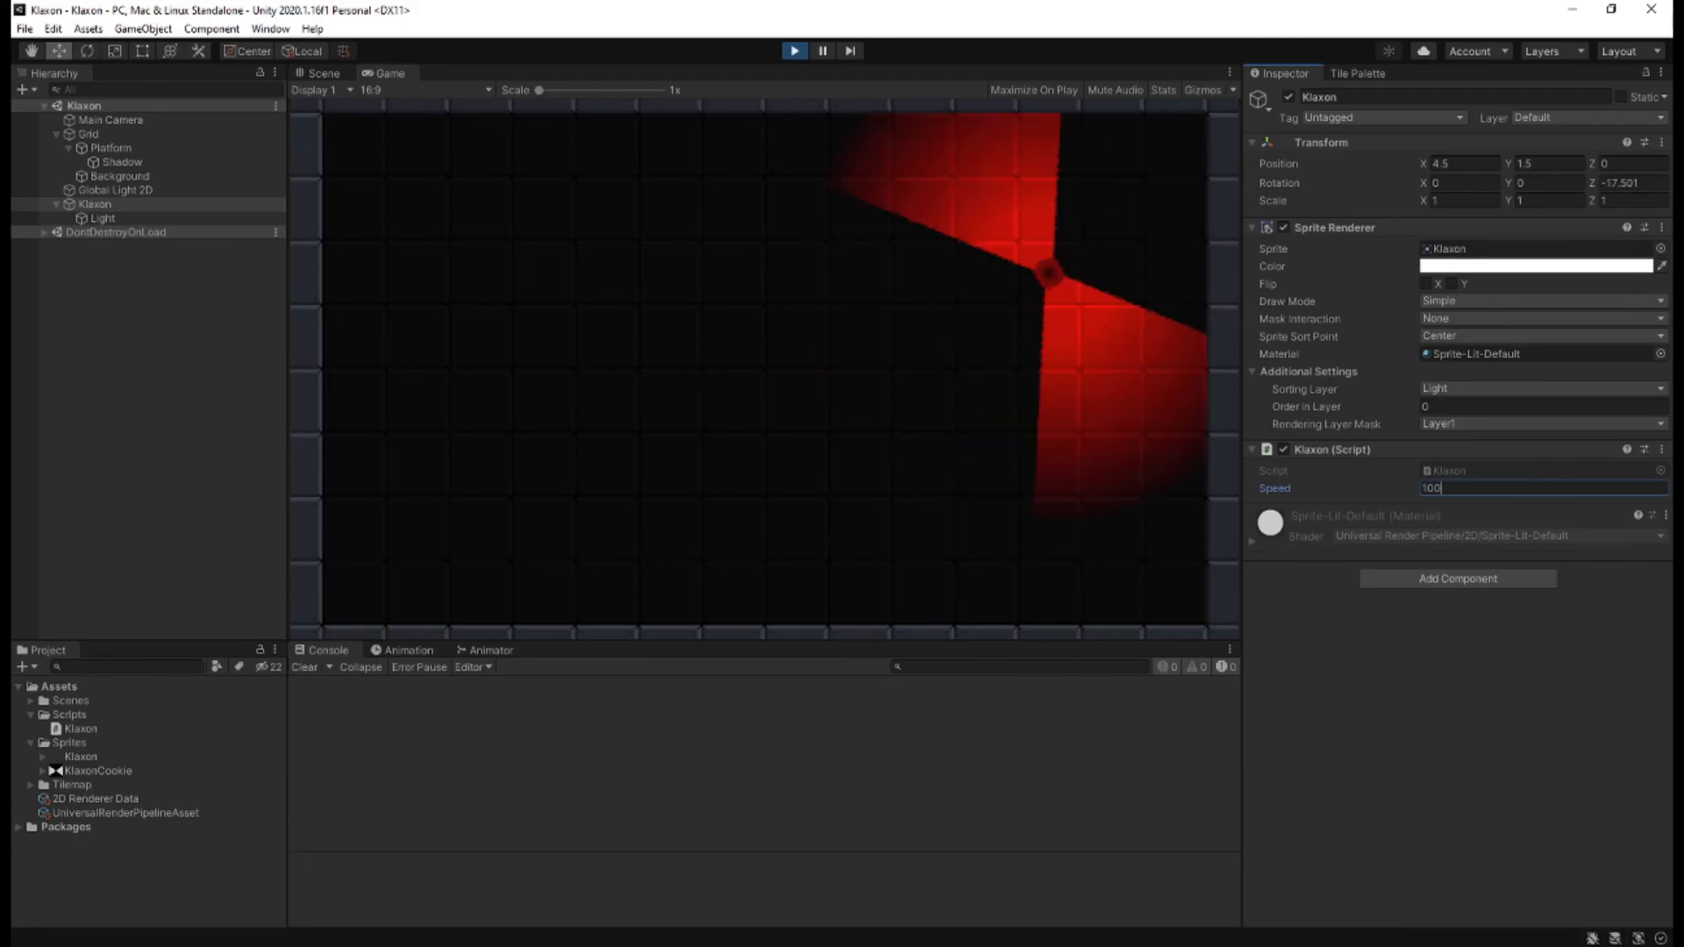
{"action": "key", "text": "BackSpace"}
{"action": "key", "text": "BackSpace"}
{"action": "key", "text": "BackSpace"}
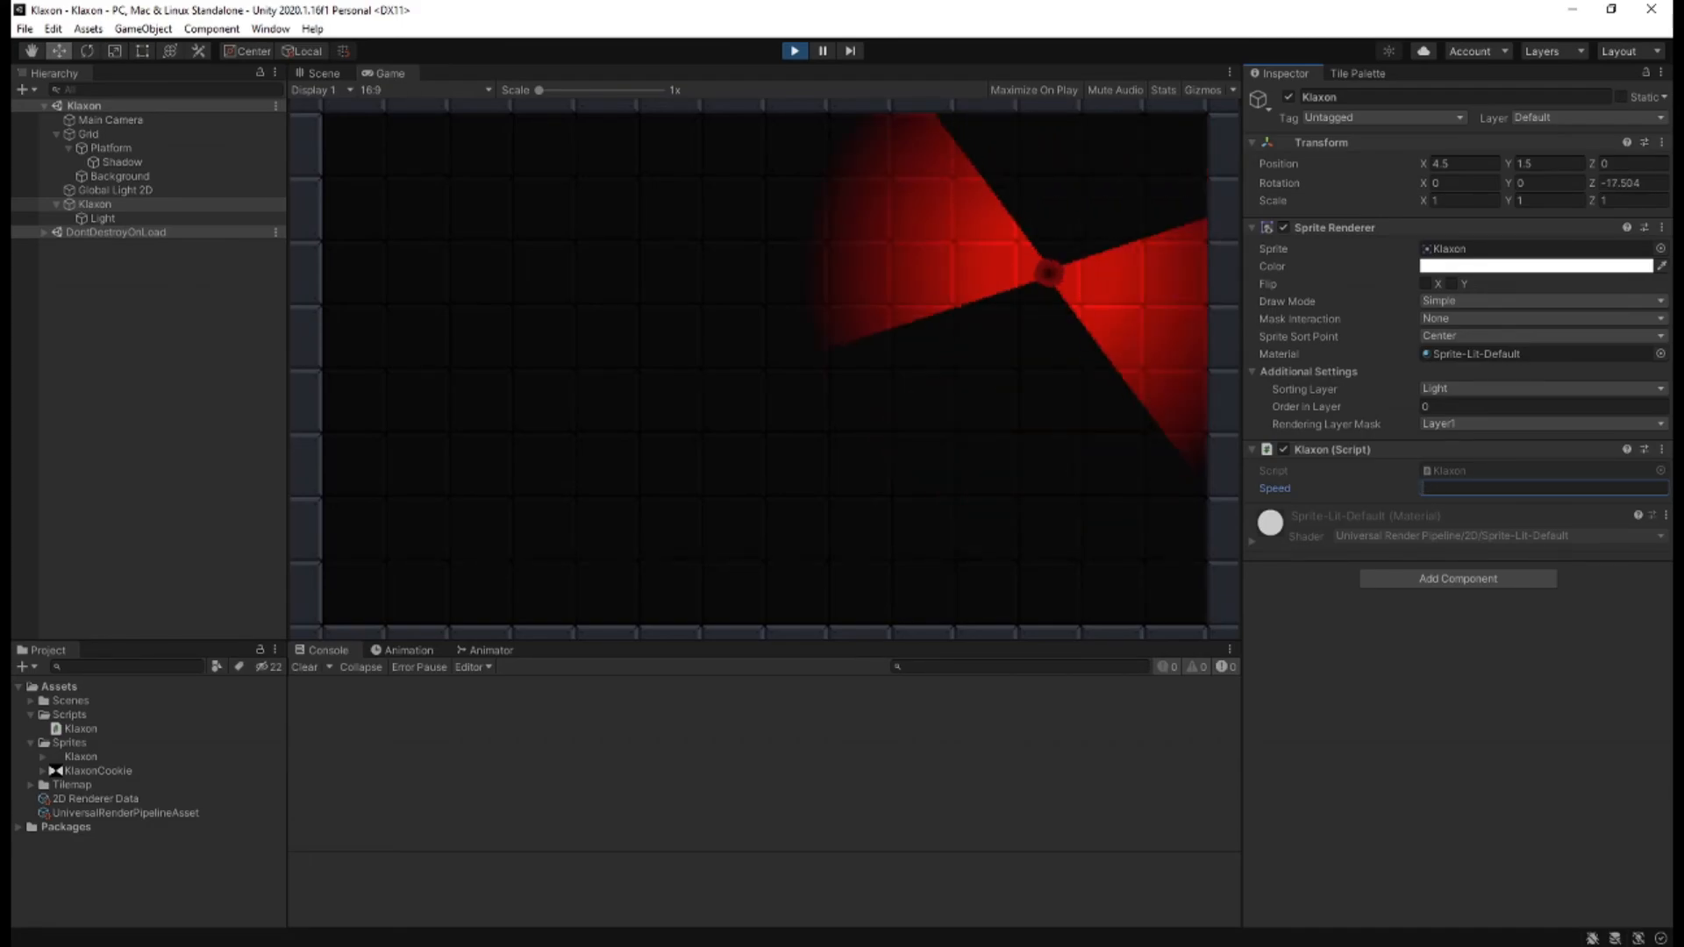
{"action": "type", "text": "25"}
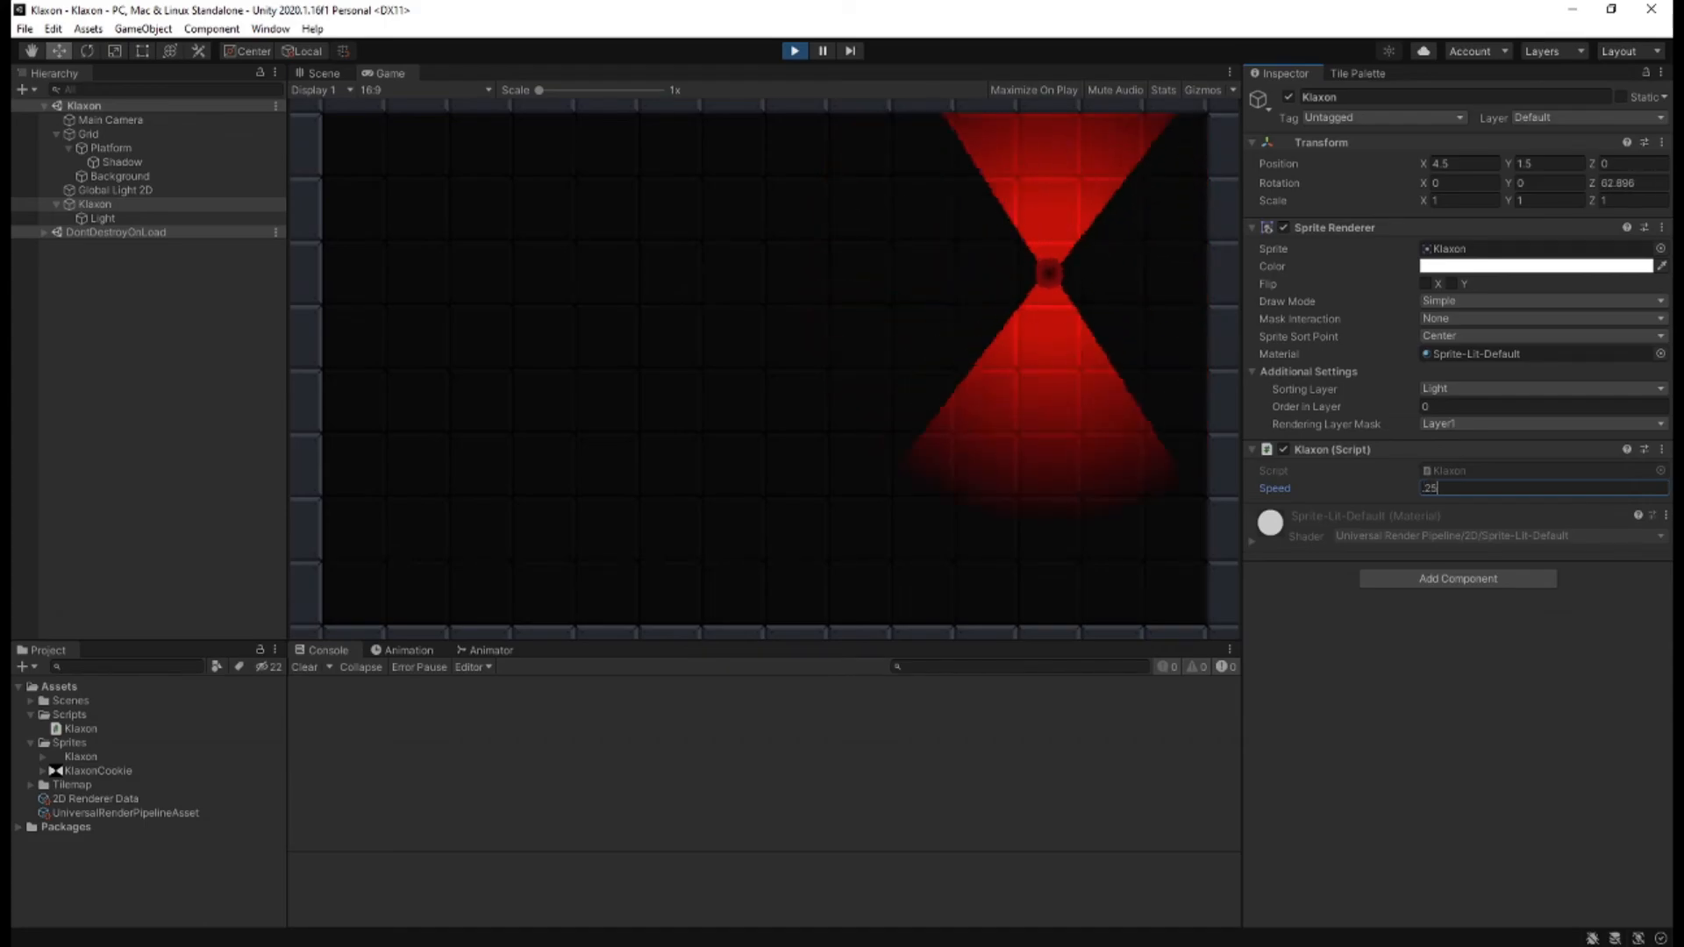
Try a Speed of 0.75 on the rotating klaxon and clear the entered value.
{"action": "key", "text": "BackSpace"}
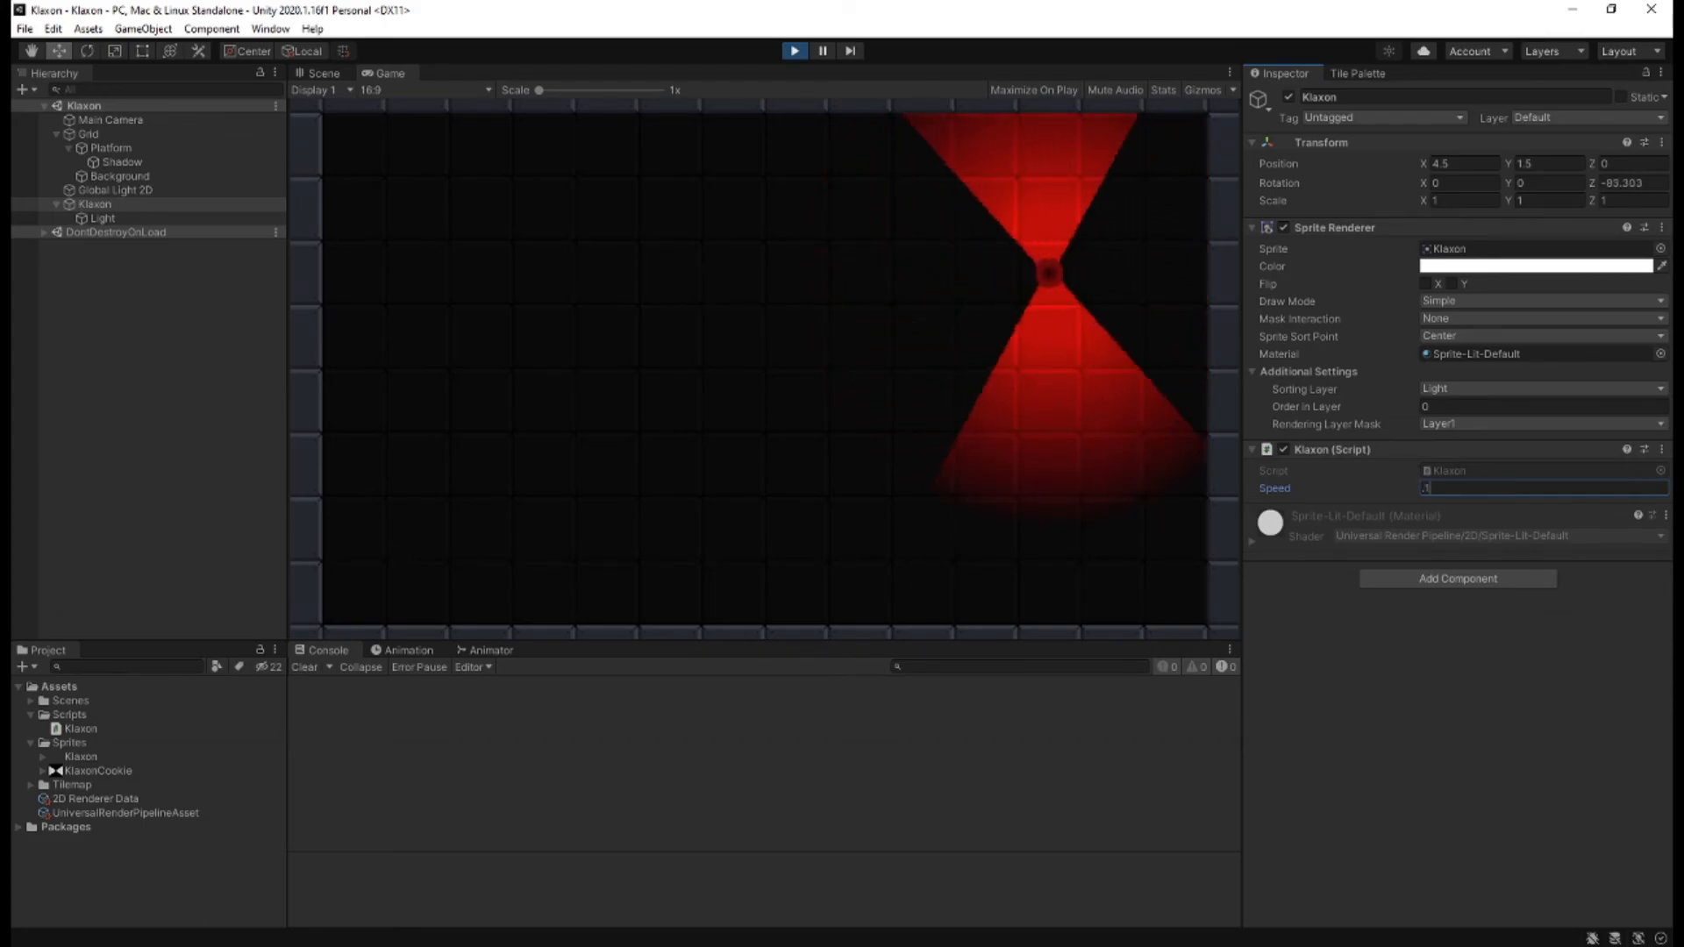
{"action": "type", "text": ".75"}
{"action": "key", "text": "BackSpace"}
{"action": "key", "text": "BackSpace"}
{"action": "key", "text": "BackSpace"}
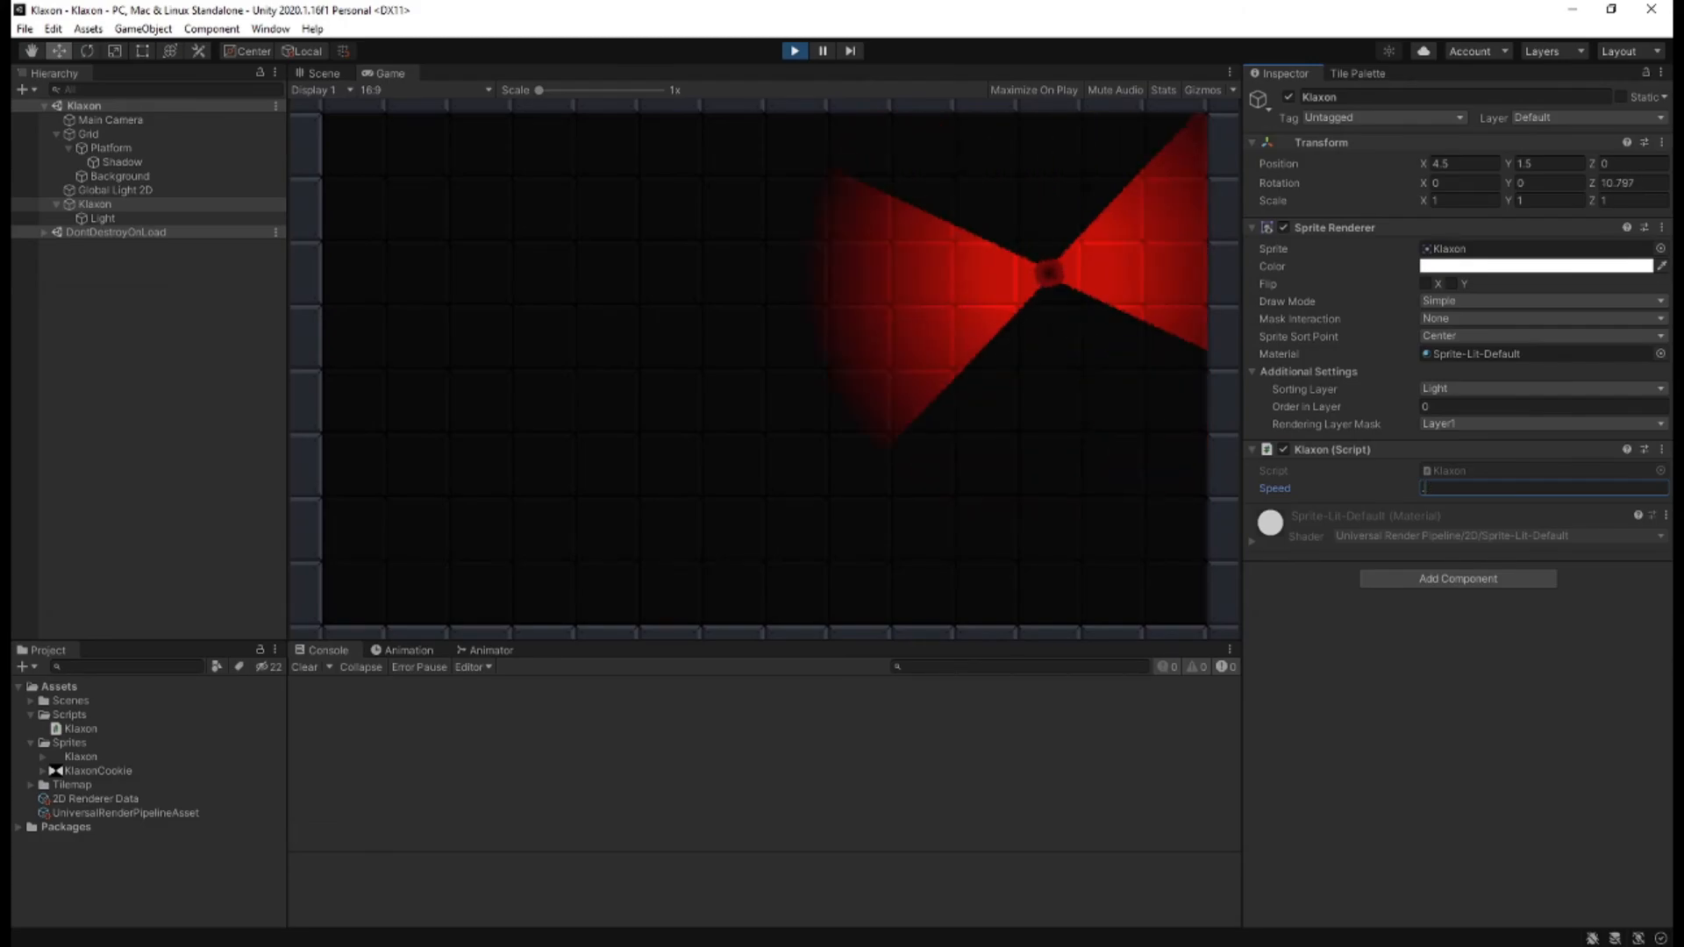